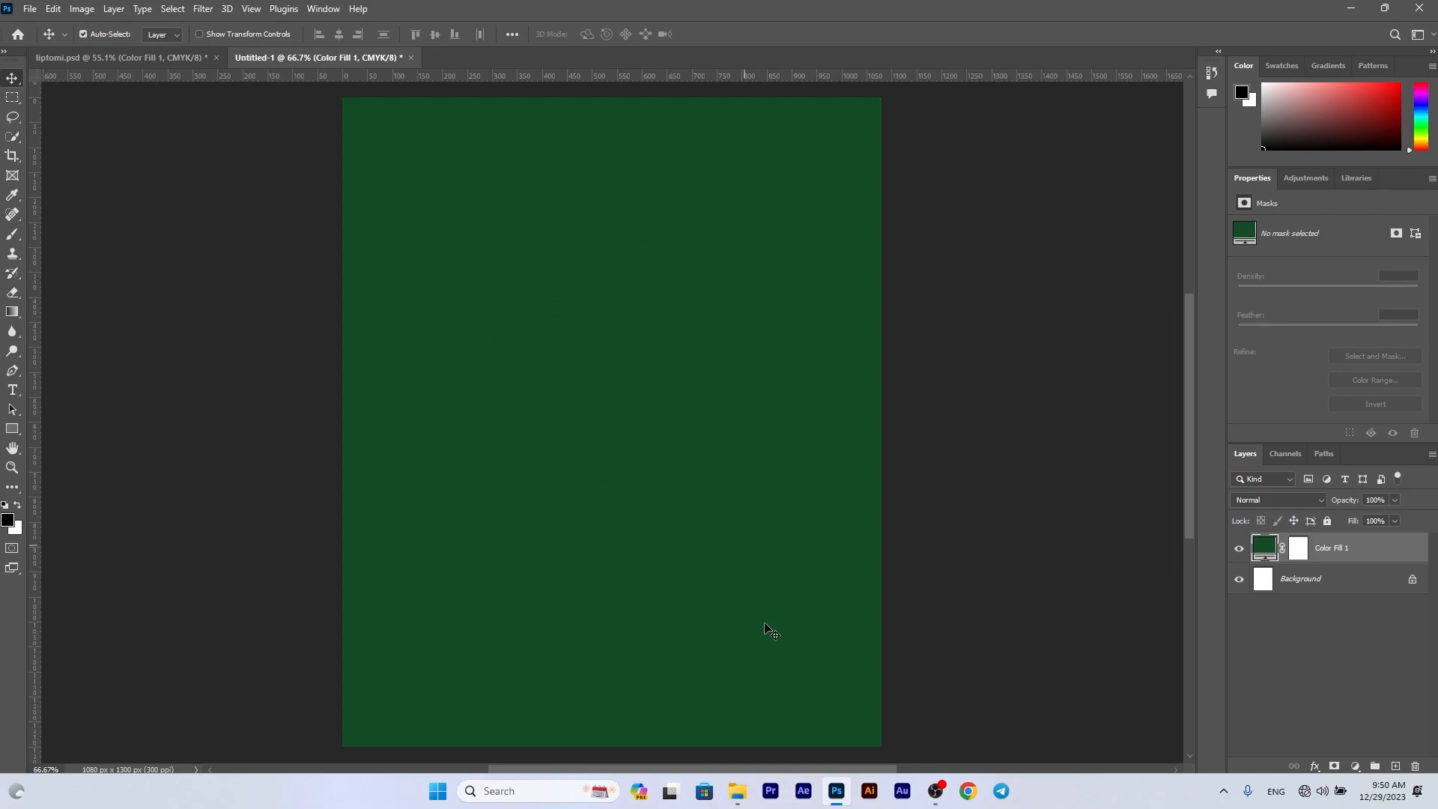
# Place the Lipton bottle image pngegg (87) near the middle of the green canvas, scaled to about 15.67%
pyautogui.moveTo(603, 178); pyautogui.dragTo(717, 527)
pyautogui.moveTo(719, 97); pyautogui.dragTo(676, 229)
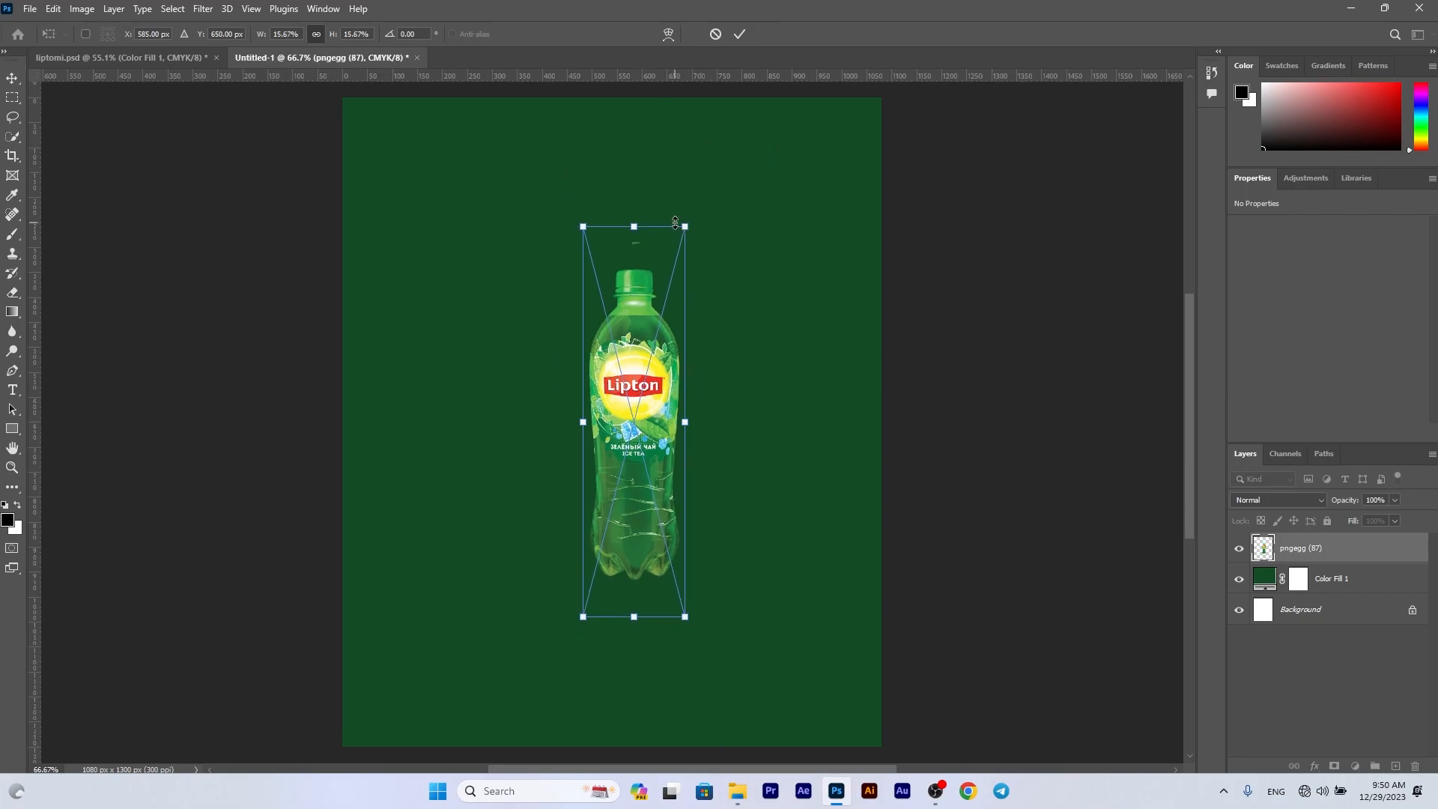
pyautogui.press('Return')
pyautogui.hotkey('ctrl', '0')
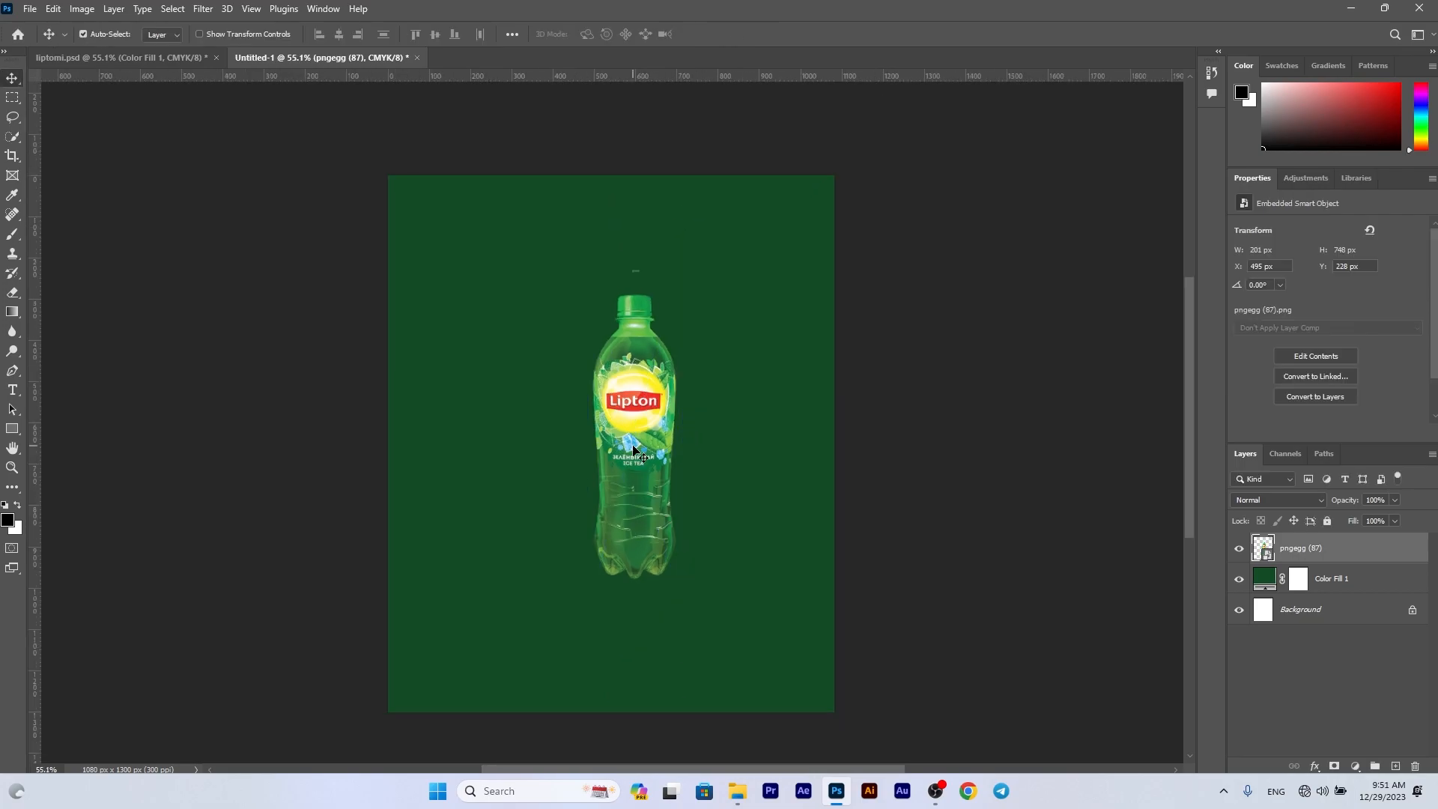
# Add an empty layer between the bottle and the green fill, and enlarge the soft brush to 1000 px
pyautogui.click(1339, 580)
pyautogui.click(1395, 765)
pyautogui.click(12, 233)
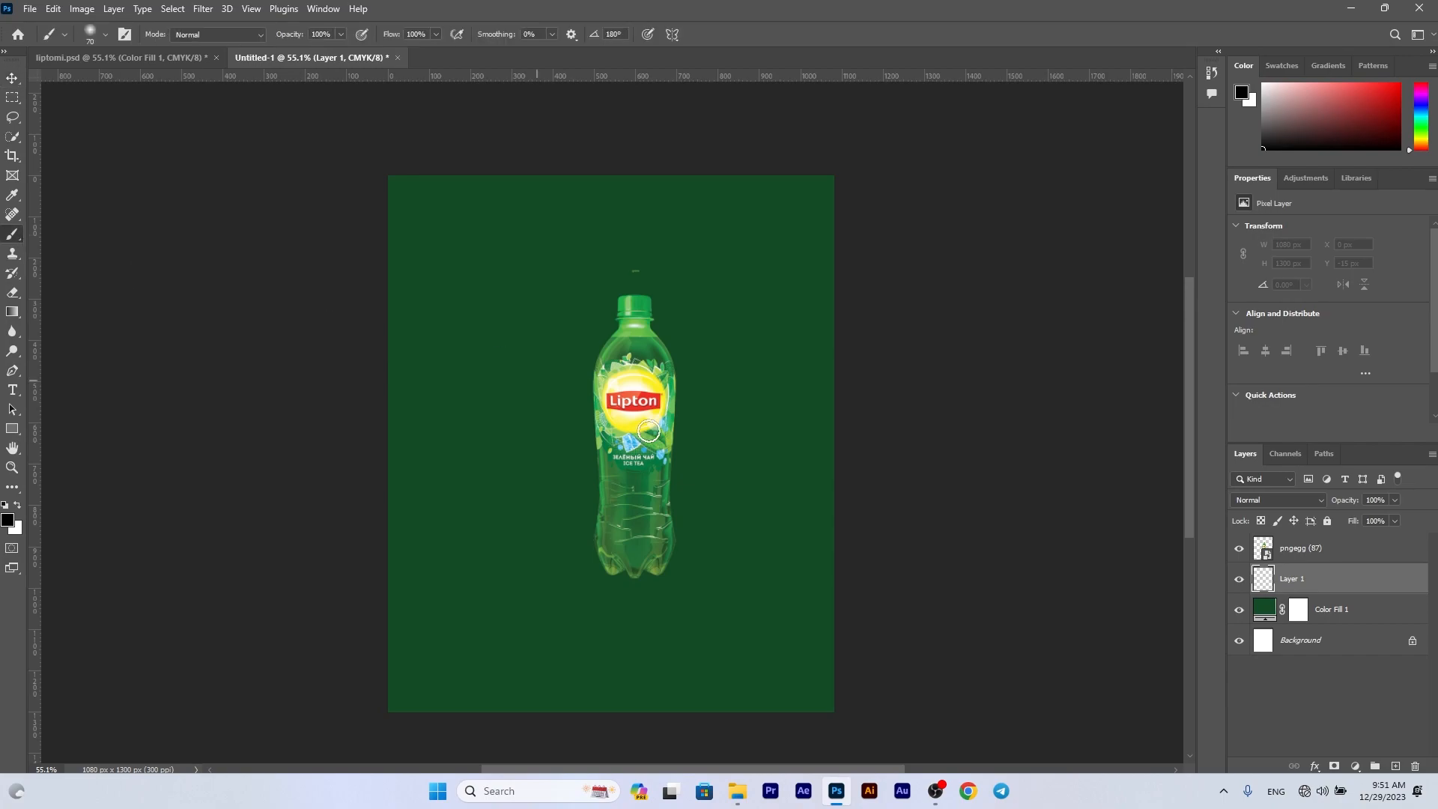
pyautogui.press(']')
pyautogui.press(']')
pyautogui.press(']')
pyautogui.press(']')
pyautogui.press(']')
pyautogui.press(']')
pyautogui.press(']')
pyautogui.press(']')
pyautogui.press(']')
pyautogui.press(']')
pyautogui.press(']')
pyautogui.press(']')
pyautogui.press(']')
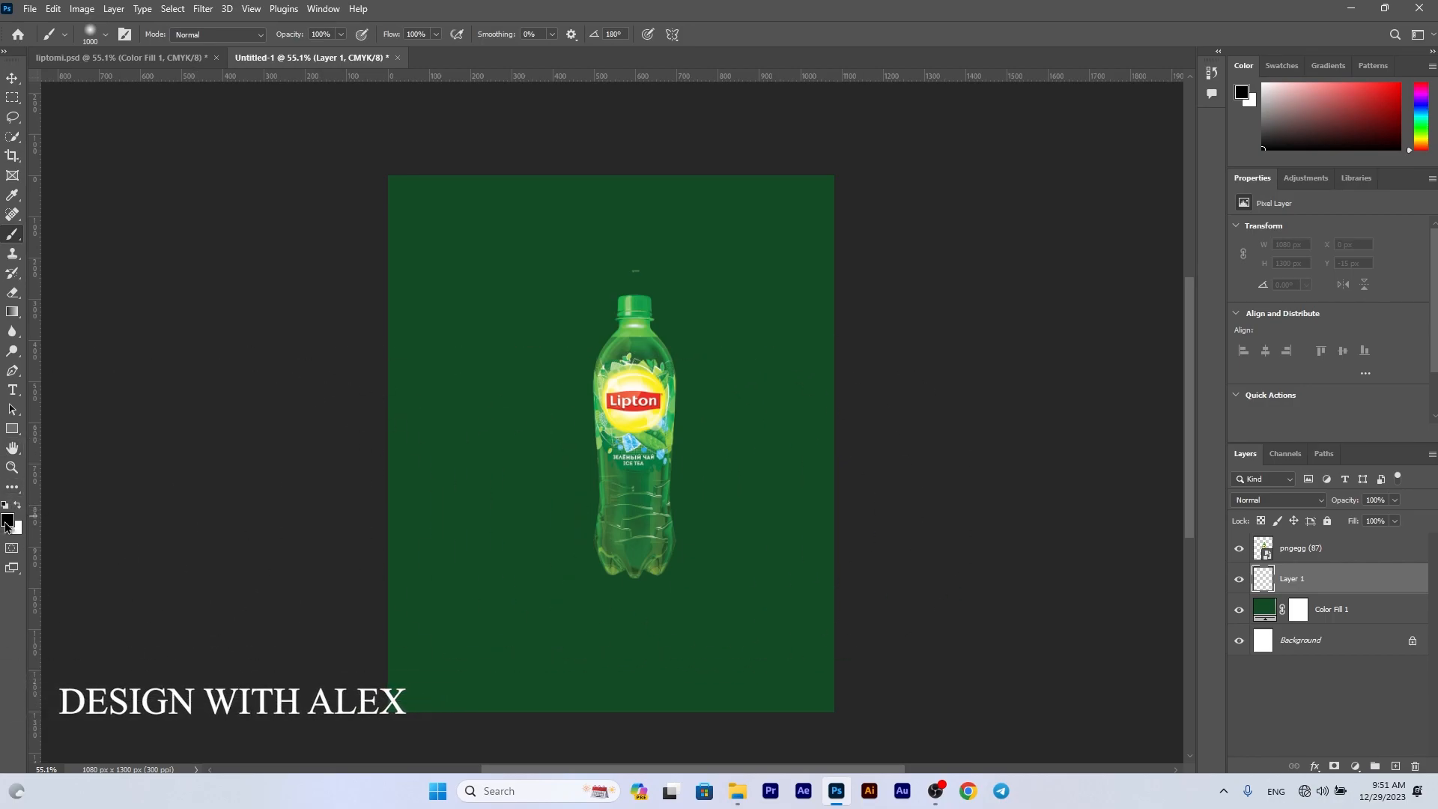
# Pick a bright green foreground colour and paint a soft glow behind the bottle on the new layer
pyautogui.click(7, 520)
pyautogui.click(720, 480)
pyautogui.click(1145, 392)
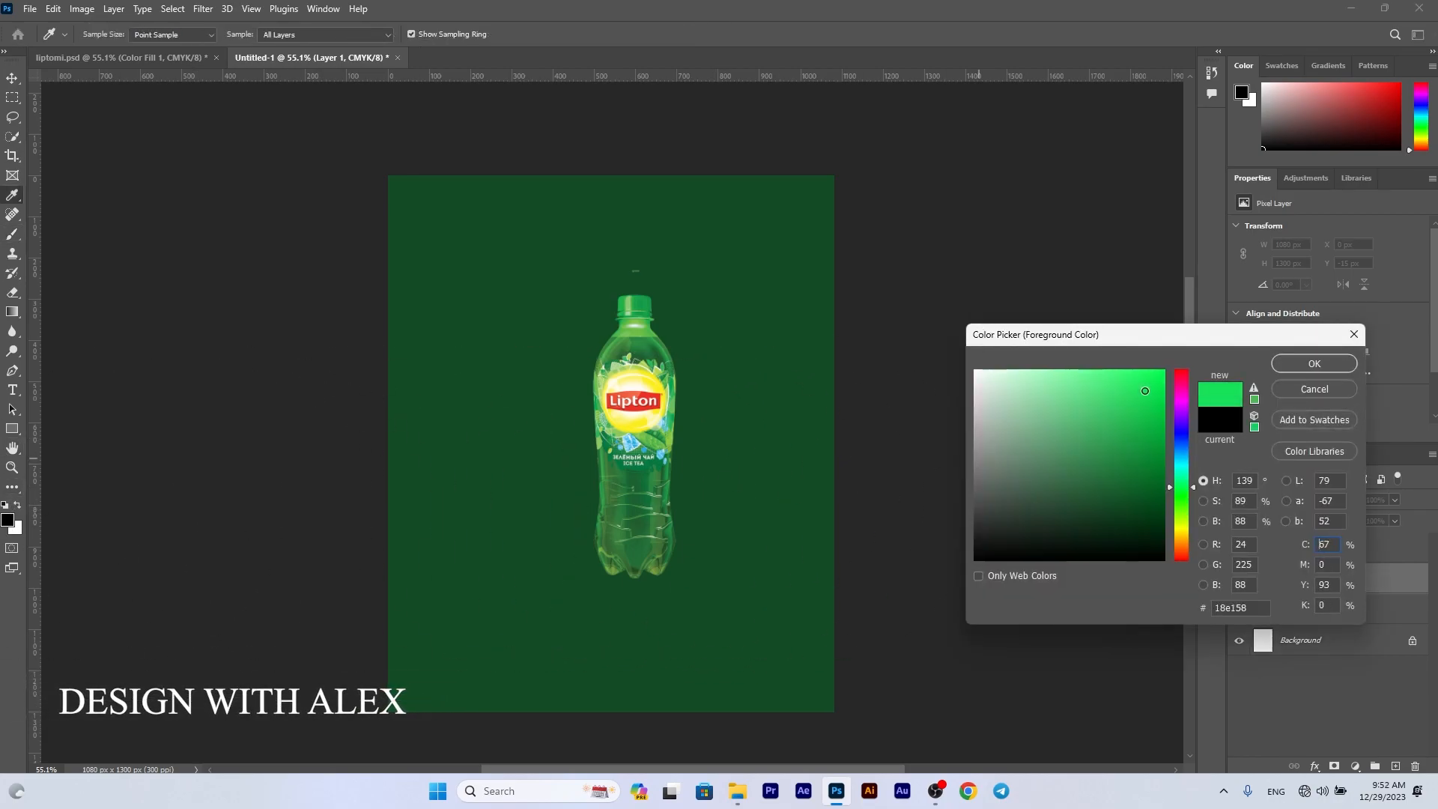
pyautogui.click(1333, 361)
pyautogui.click(626, 442)
pyautogui.click(632, 419)
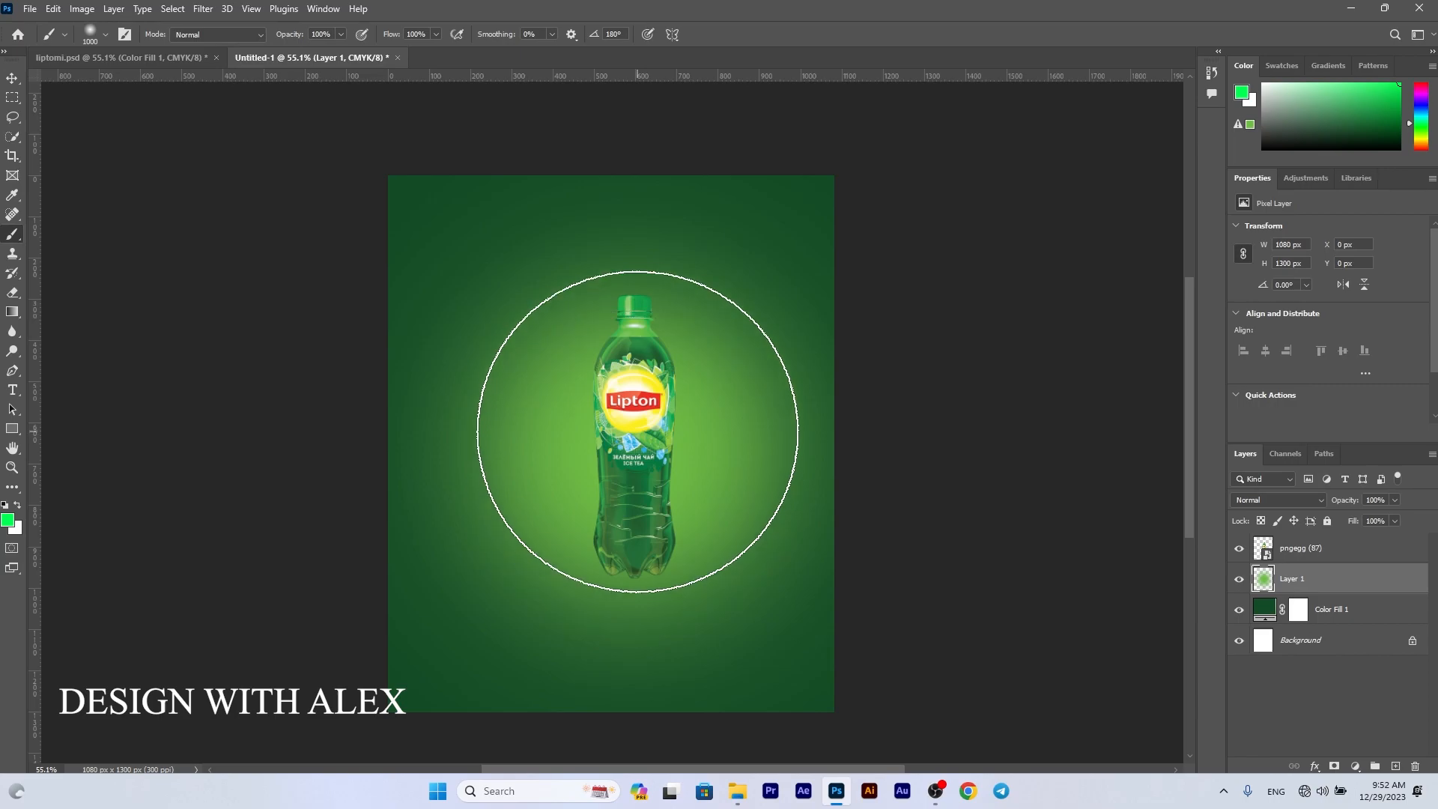
pyautogui.click(633, 420)
pyautogui.click(12, 78)
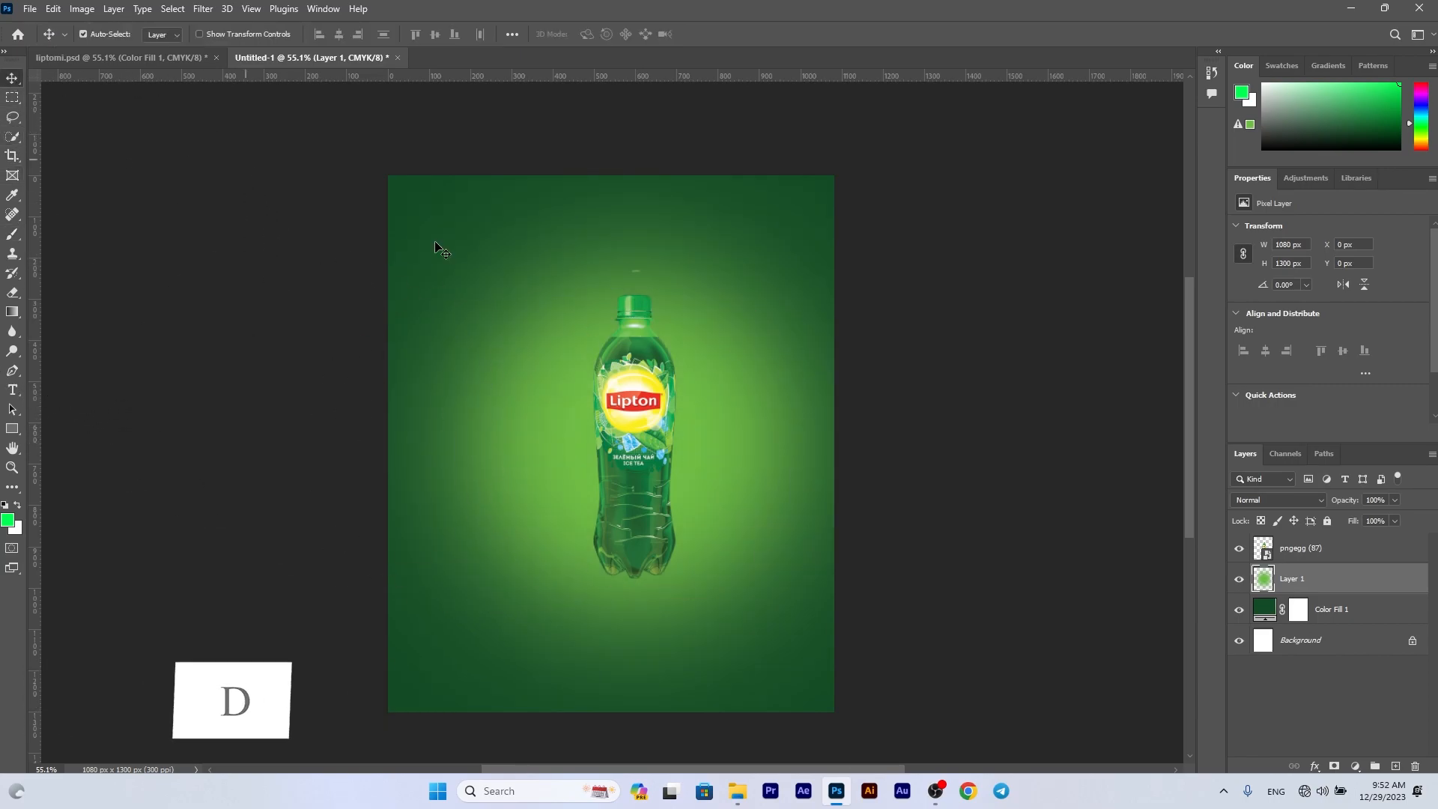
pyautogui.moveTo(718, 435); pyautogui.dragTo(714, 430)
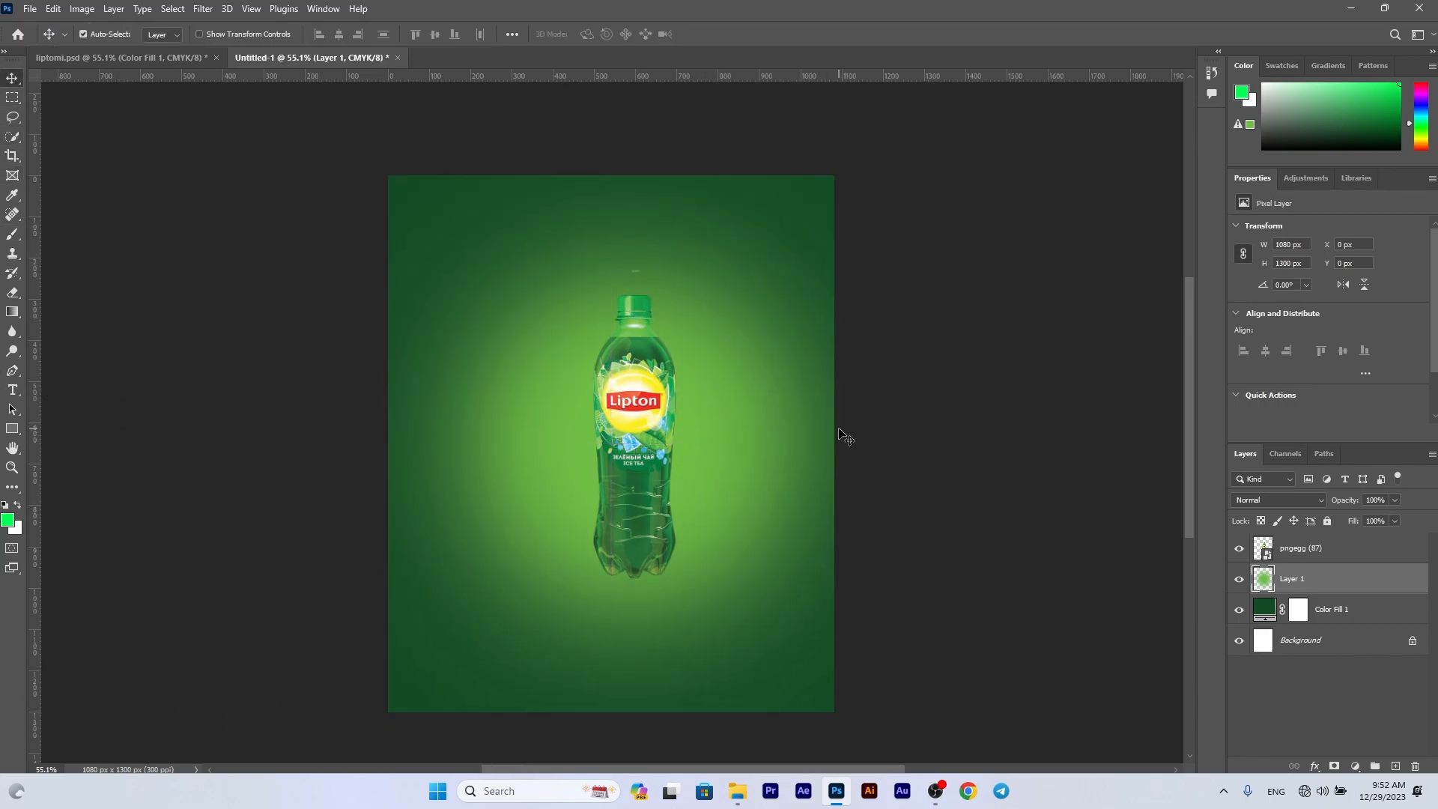
# Add a Levels adjustment clipped to the bottle with the midtone input at 9.99, and invert its mask to black
pyautogui.click(1329, 548)
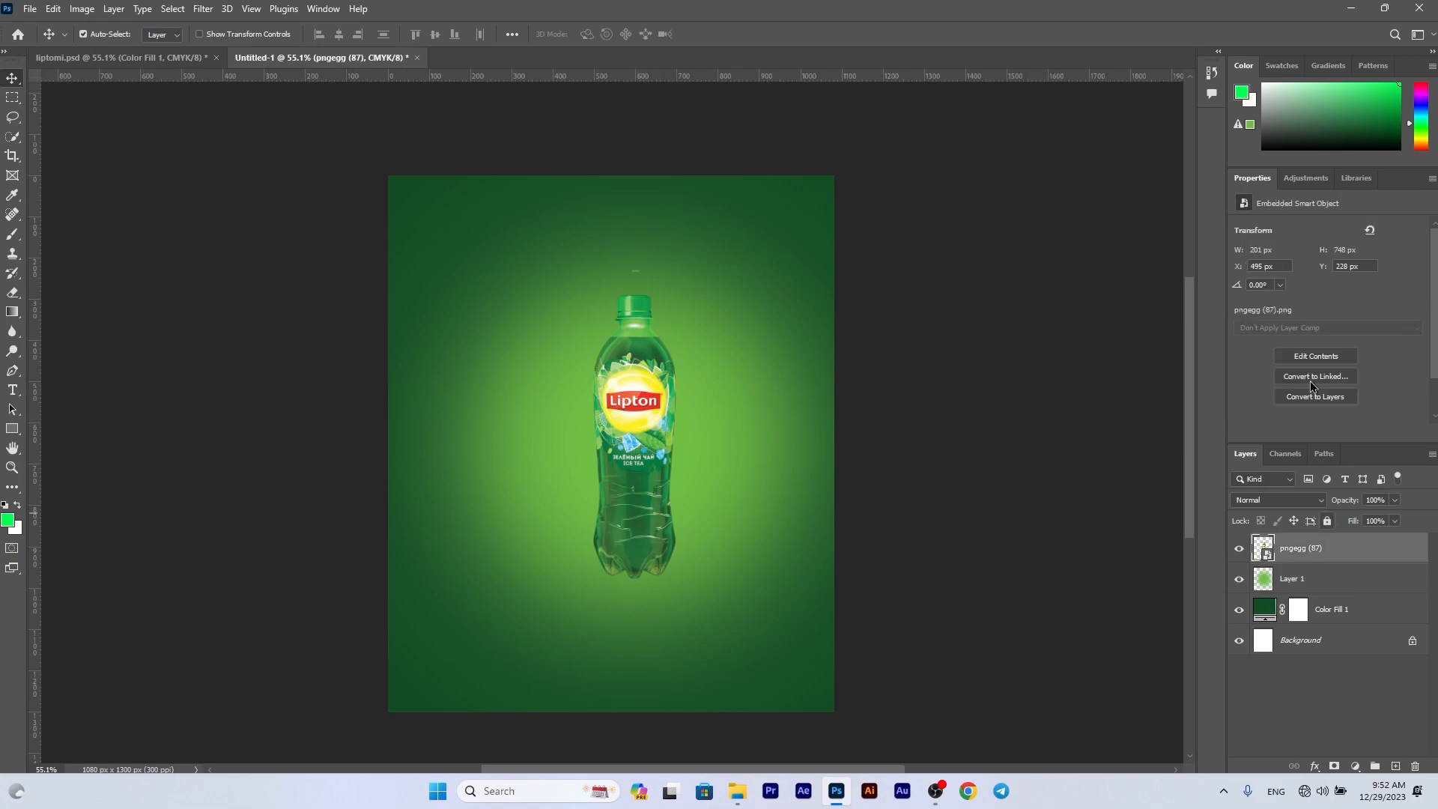
pyautogui.click(1304, 179)
pyautogui.click(1287, 212)
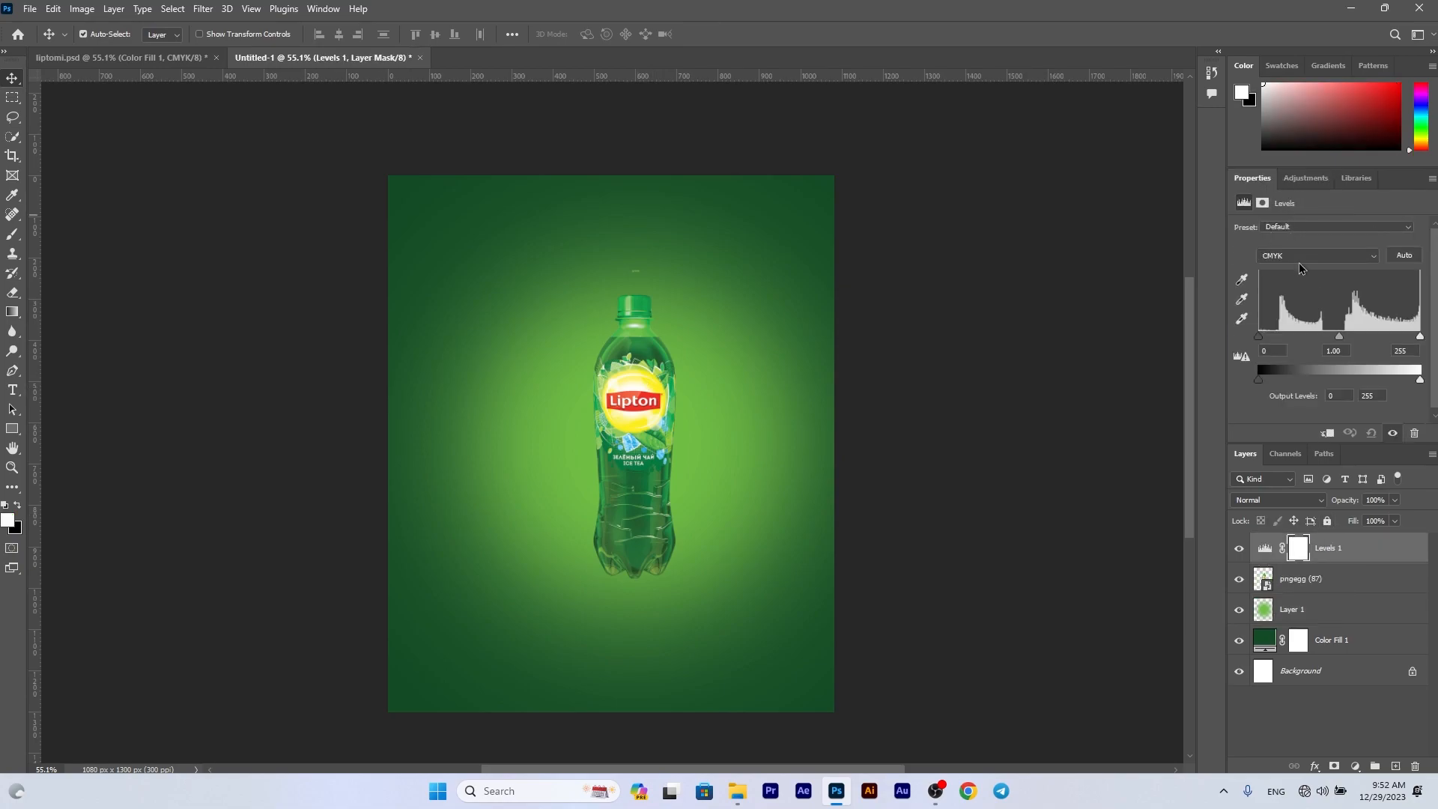
pyautogui.click(1327, 433)
pyautogui.moveTo(1340, 335); pyautogui.dragTo(1251, 343)
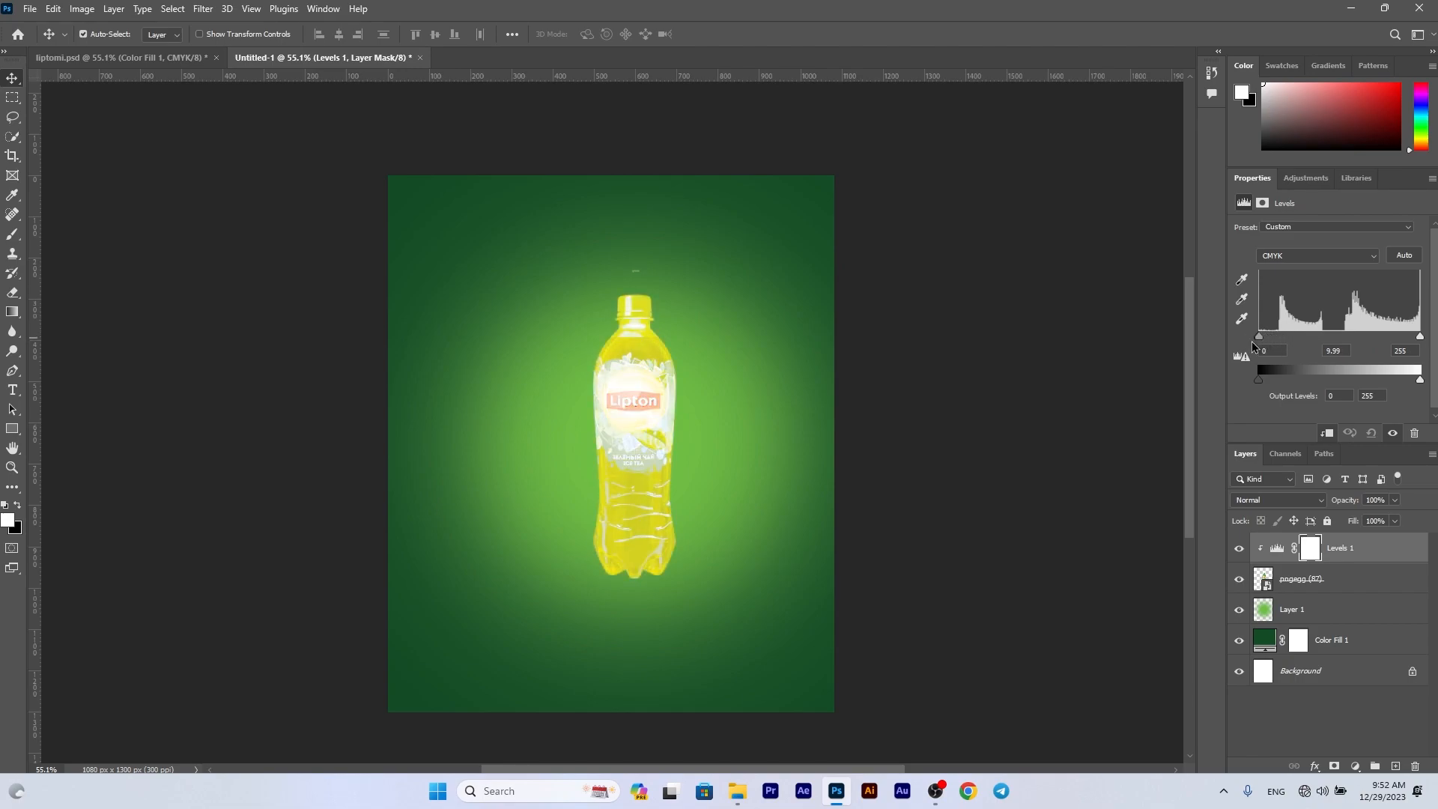
pyautogui.click(1312, 551)
pyautogui.hotkey('ctrl', 'i')
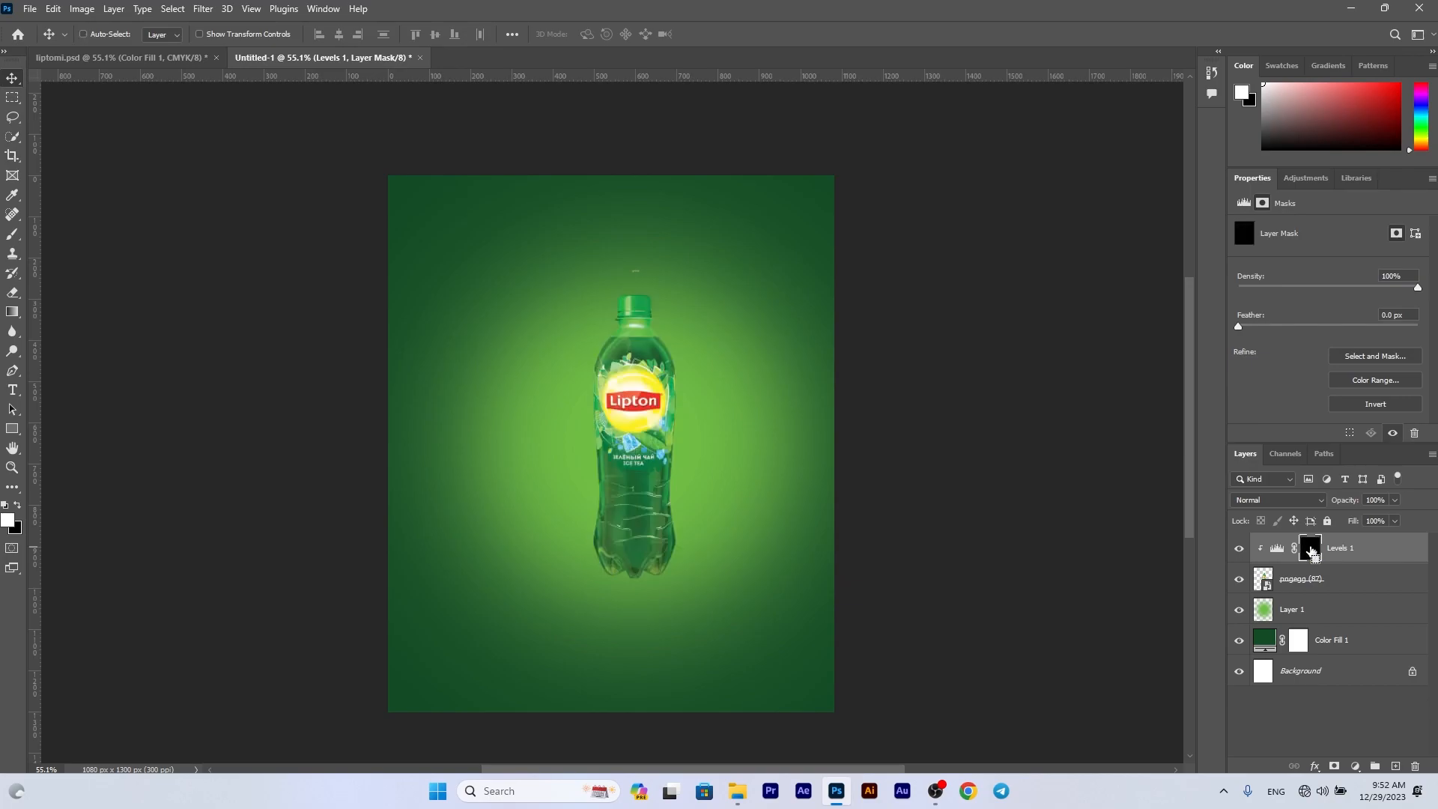
# Paint white on the Levels mask with a 15 px brush along the left edge of the cap, neck and shoulder
pyautogui.press('b')
pyautogui.press('[')
pyautogui.press('[')
pyautogui.press('[')
pyautogui.press('[')
pyautogui.press('[')
pyautogui.press('[')
pyautogui.press('[')
pyautogui.press('[')
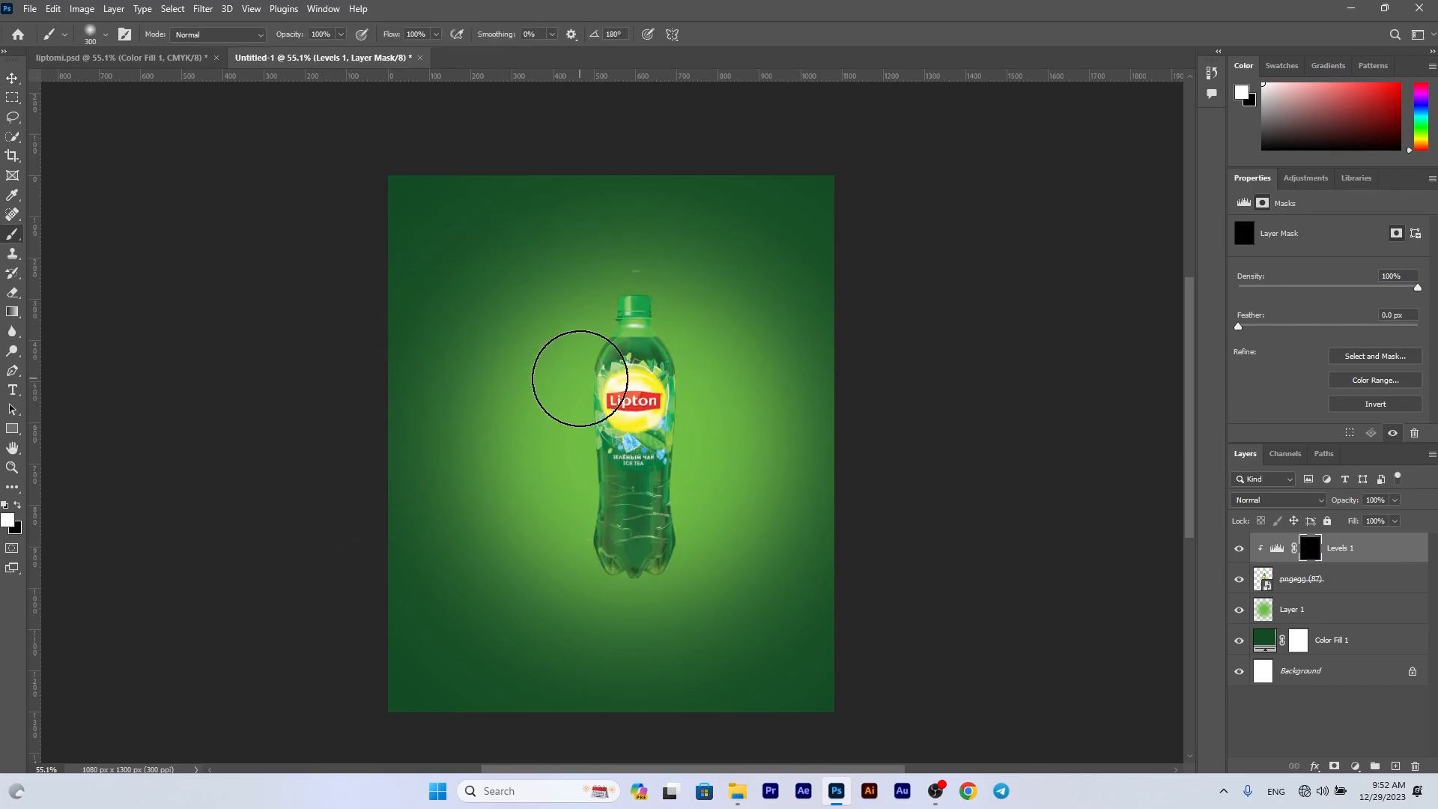
pyautogui.press('[')
pyautogui.press('[')
pyautogui.press('[')
pyautogui.press('[')
pyautogui.scroll(8, 625, 348)
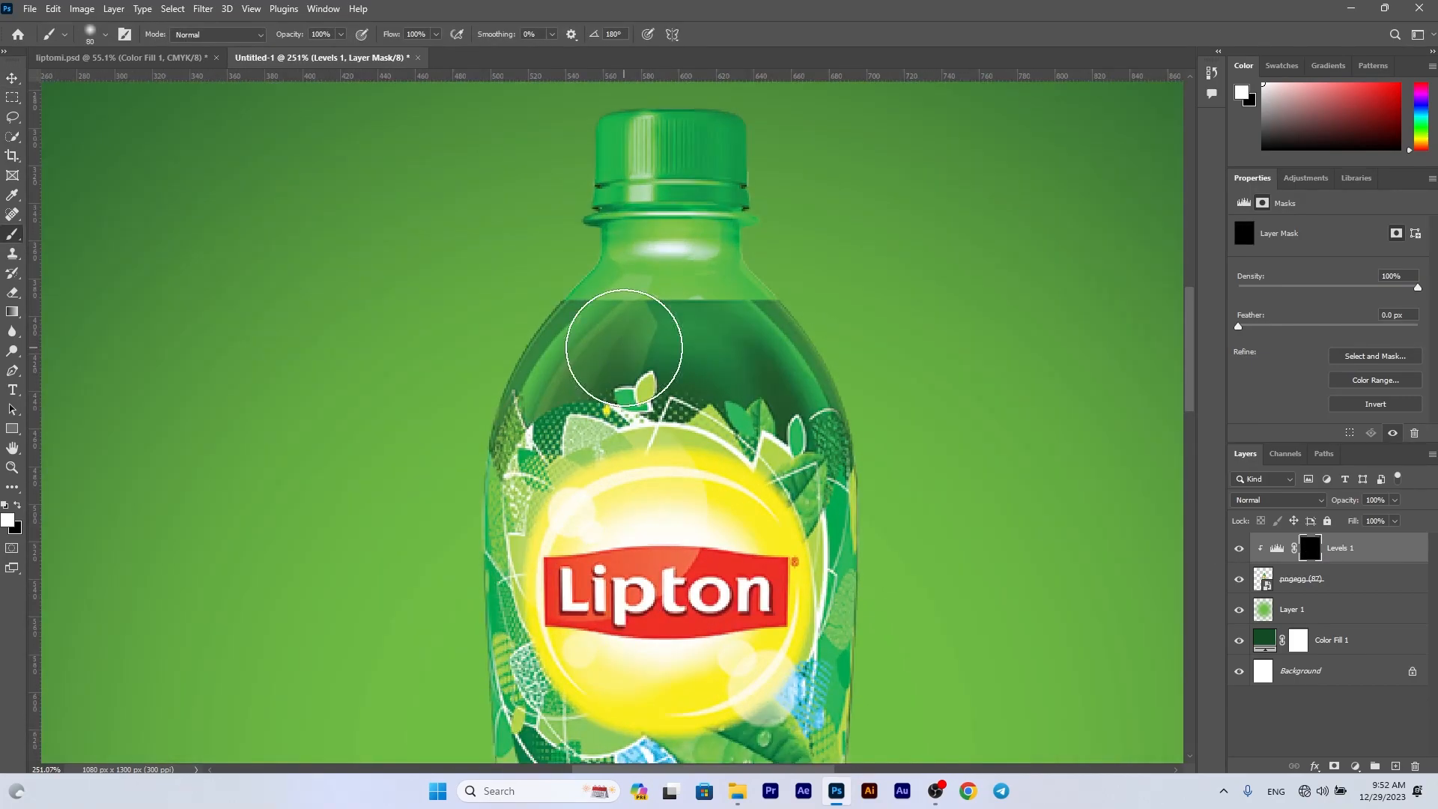
pyautogui.scroll(3, 626, 348)
pyautogui.press('[')
pyautogui.press('[')
pyautogui.press('[')
pyautogui.press('[')
pyautogui.press('[')
pyautogui.press('[')
pyautogui.press('[')
pyautogui.press('[')
pyautogui.press('[')
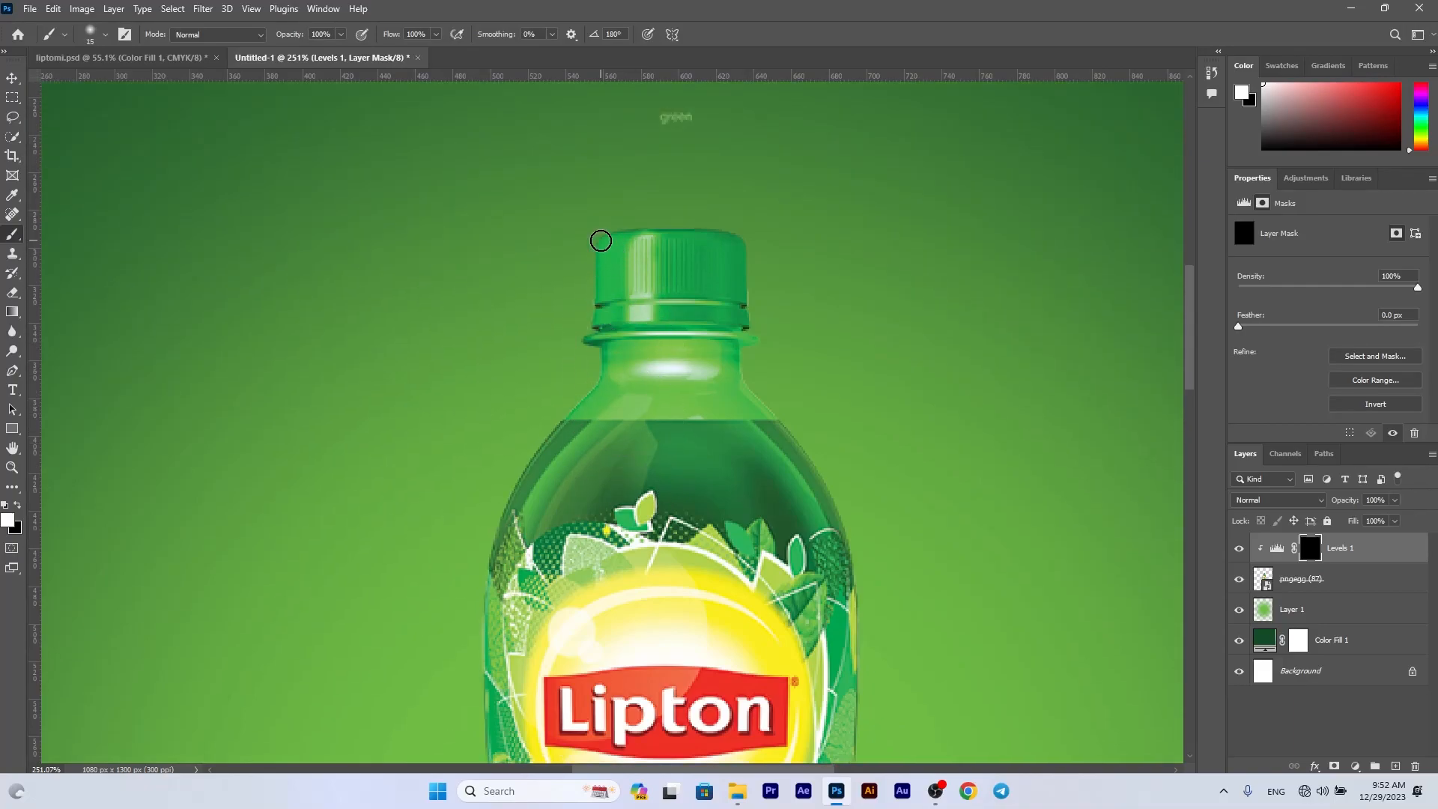
pyautogui.moveTo(601, 263); pyautogui.dragTo(602, 313)
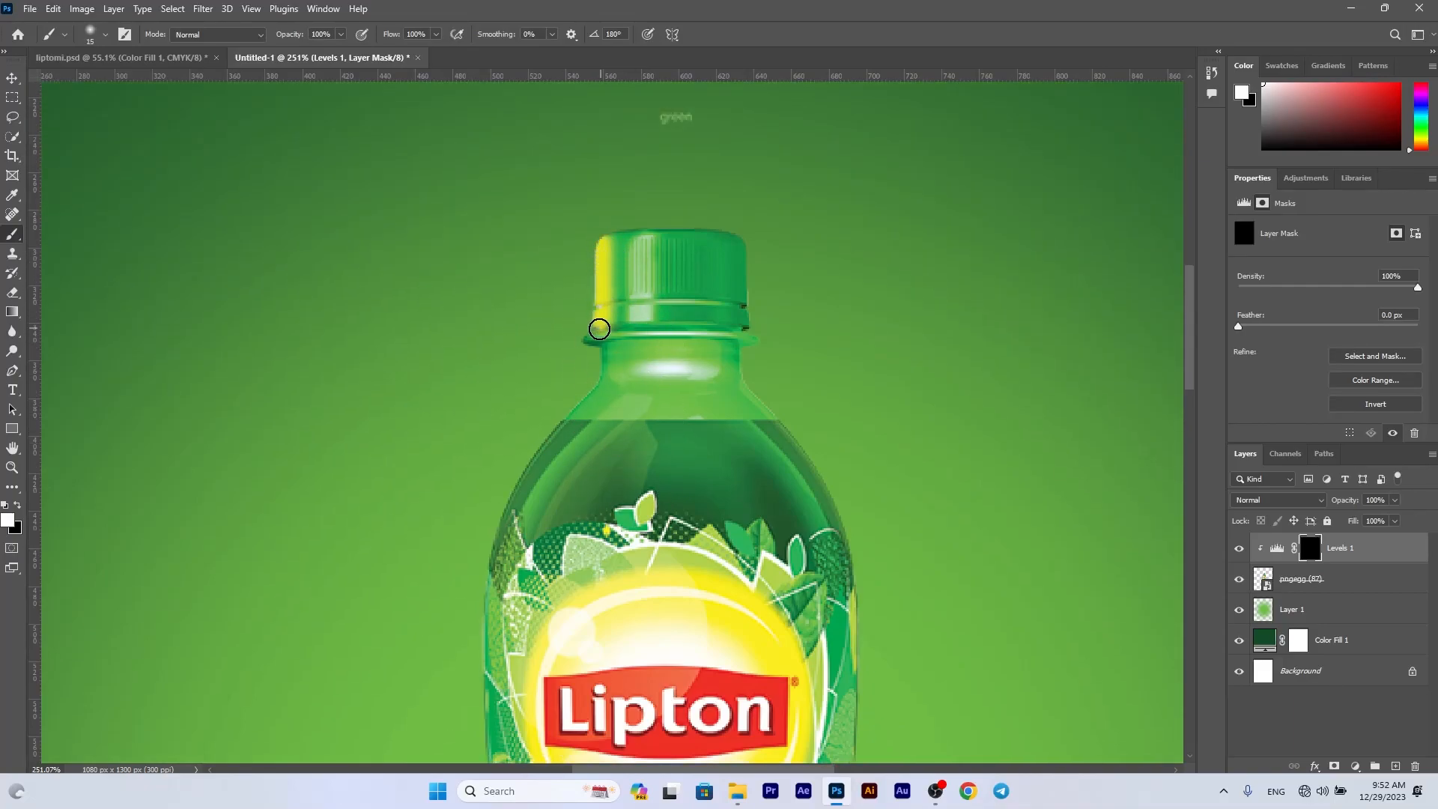
pyautogui.moveTo(598, 366); pyautogui.dragTo(498, 540)
# Extend the mask highlight down the left edge of the bottle from the label to the lower body
pyautogui.scroll(-2, 499, 517)
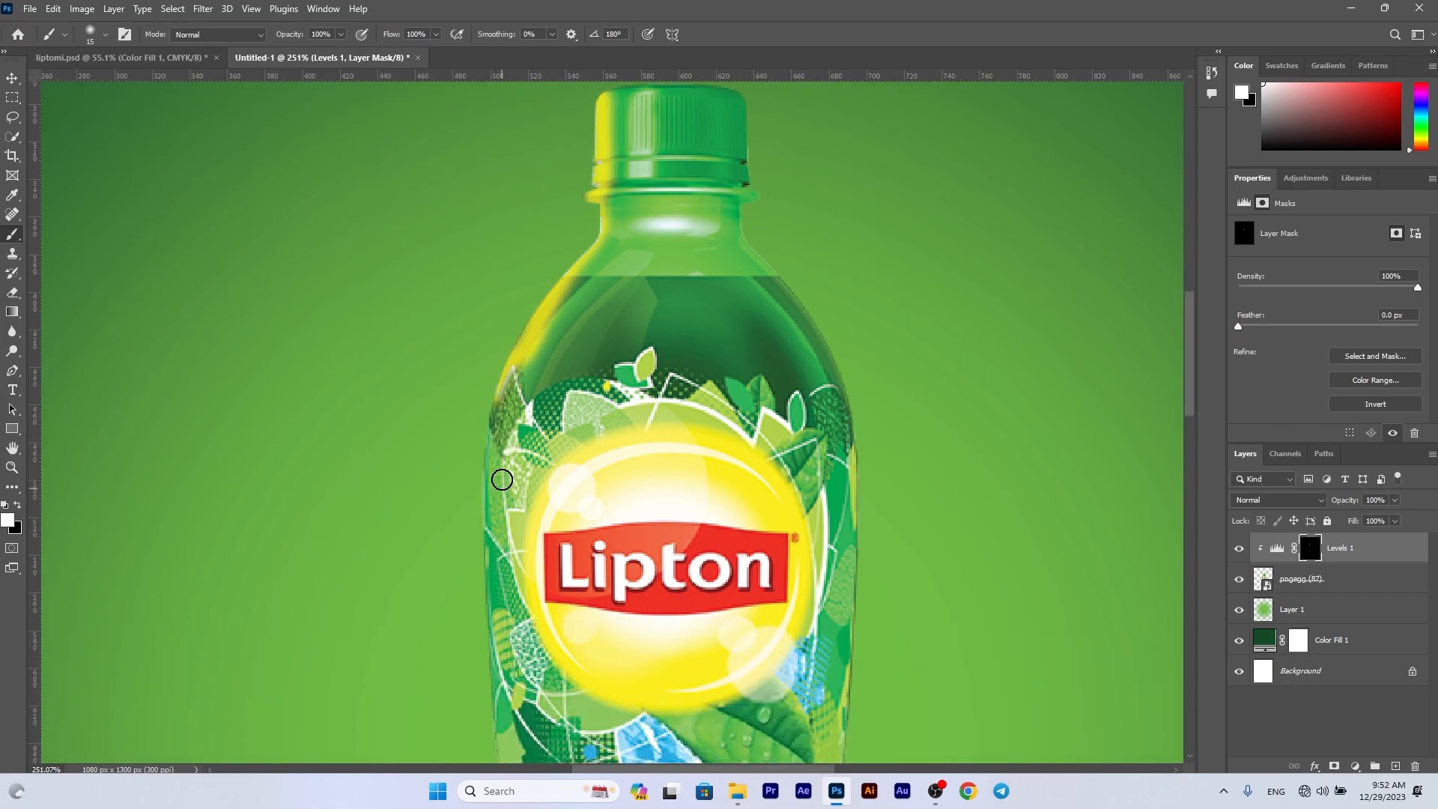
pyautogui.moveTo(492, 361); pyautogui.dragTo(485, 620)
pyautogui.scroll(-4, 487, 618)
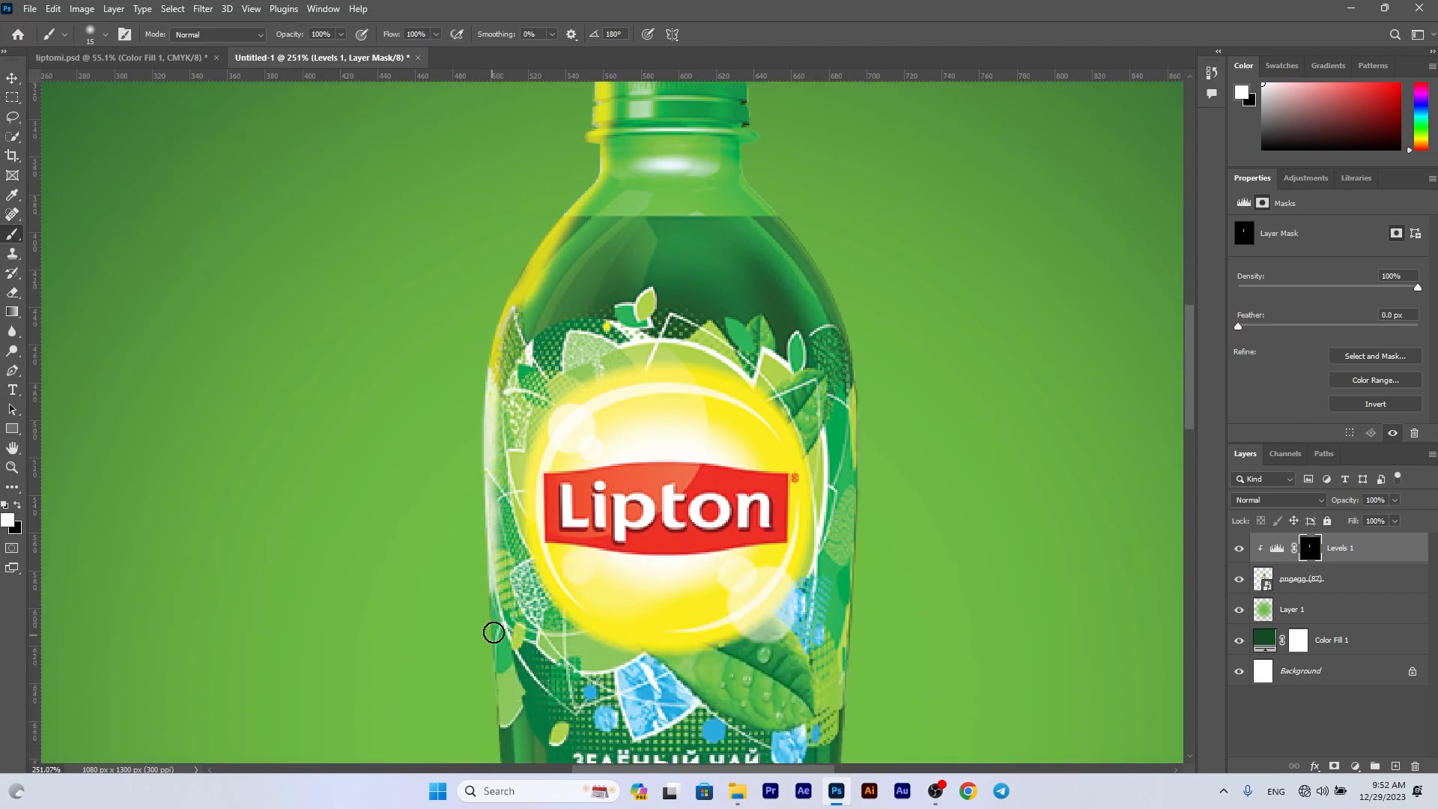
pyautogui.moveTo(488, 347); pyautogui.dragTo(513, 664)
pyautogui.scroll(-3, 513, 664)
pyautogui.moveTo(514, 448)
pyautogui.mouseDown()
pyautogui.moveTo(511, 674)
pyautogui.moveTo(512, 466)
pyautogui.moveTo(492, 653)
pyautogui.mouseUp()
pyautogui.scroll(-1, 493, 652)
pyautogui.scroll(-1, 493, 653)
pyautogui.moveTo(497, 494); pyautogui.dragTo(487, 597)
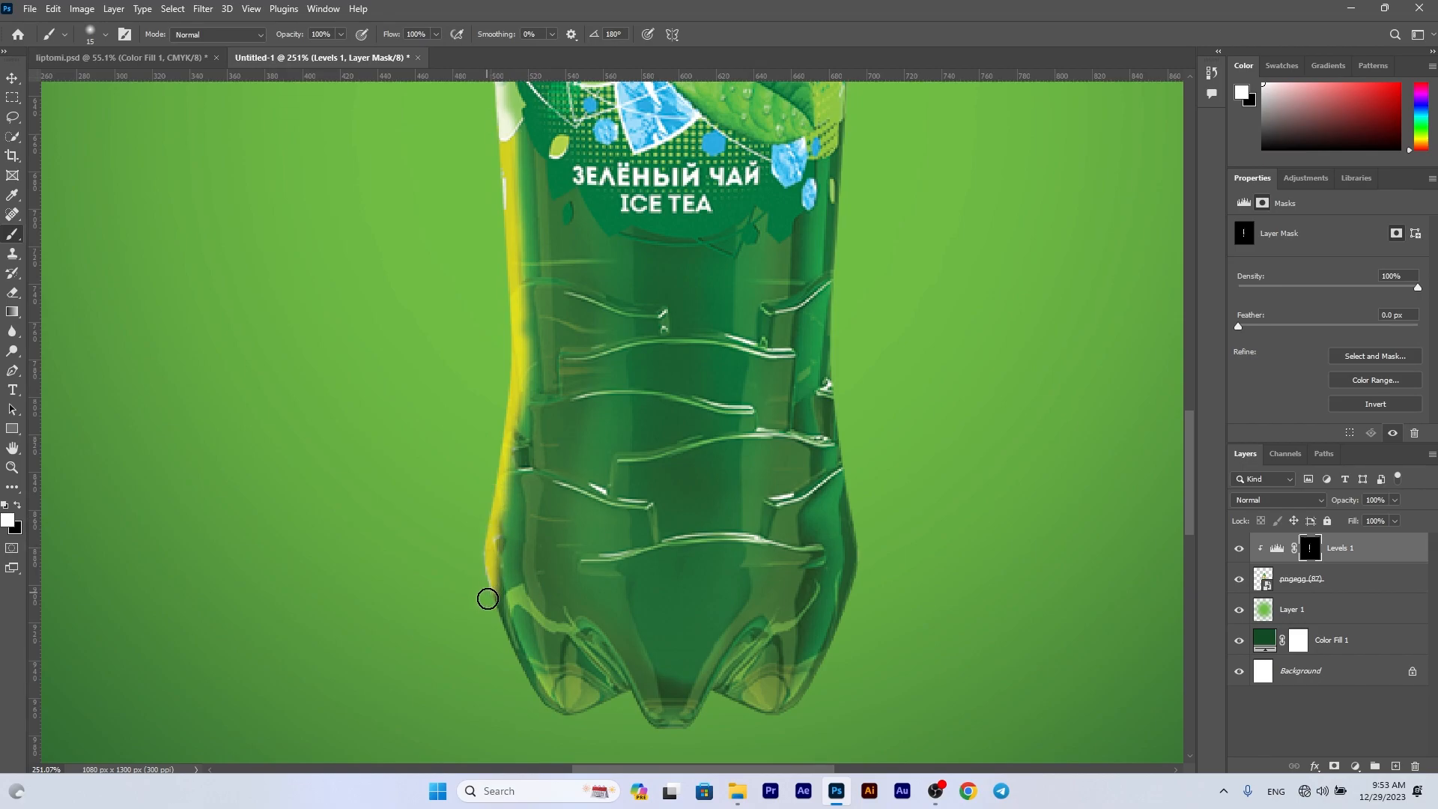
# Touch up the highlight beside the label and paint it along the top edge of the cap
pyautogui.scroll(-5, 493, 611)
pyautogui.scroll(4, 529, 180)
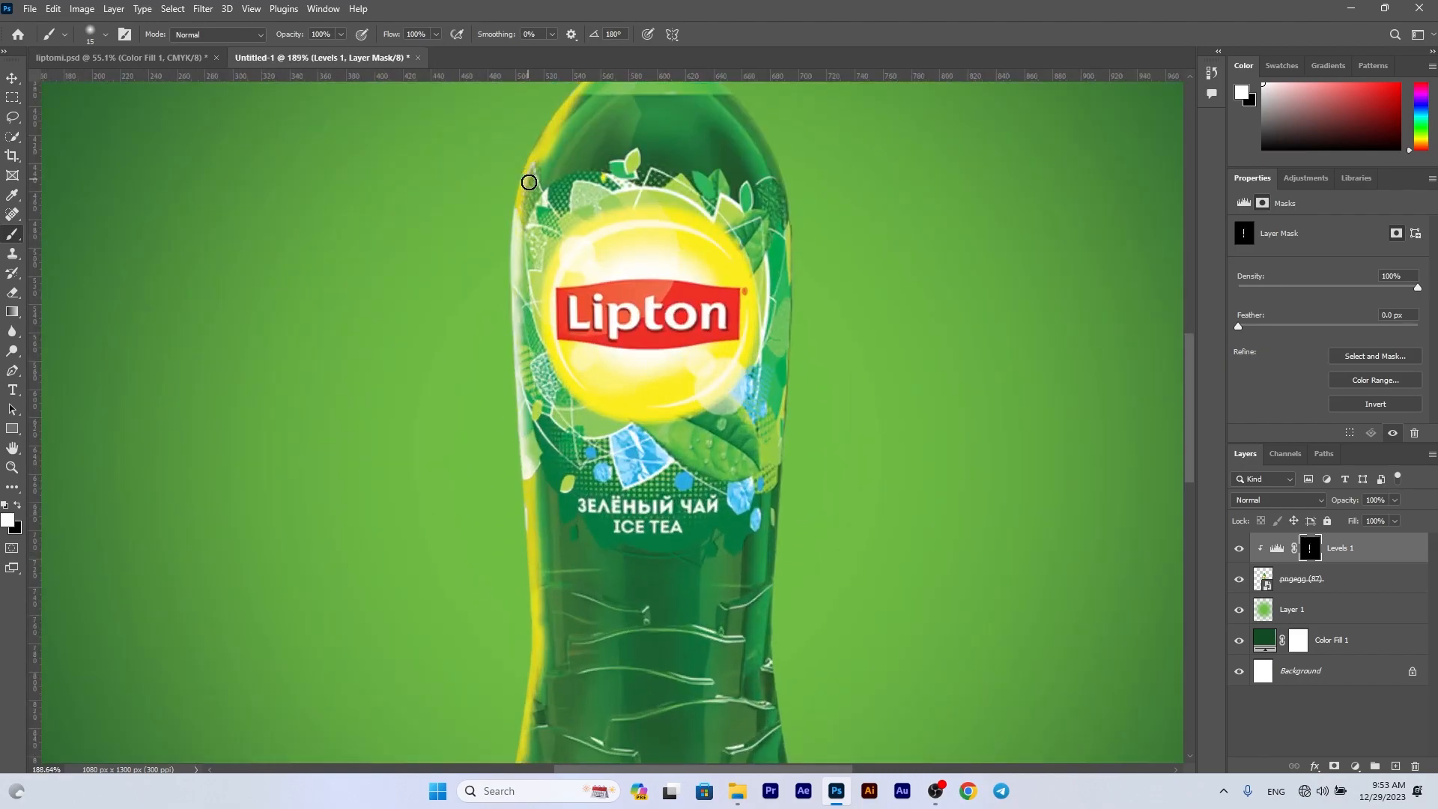
pyautogui.moveTo(525, 221); pyautogui.dragTo(512, 383)
pyautogui.scroll(-2, 519, 498)
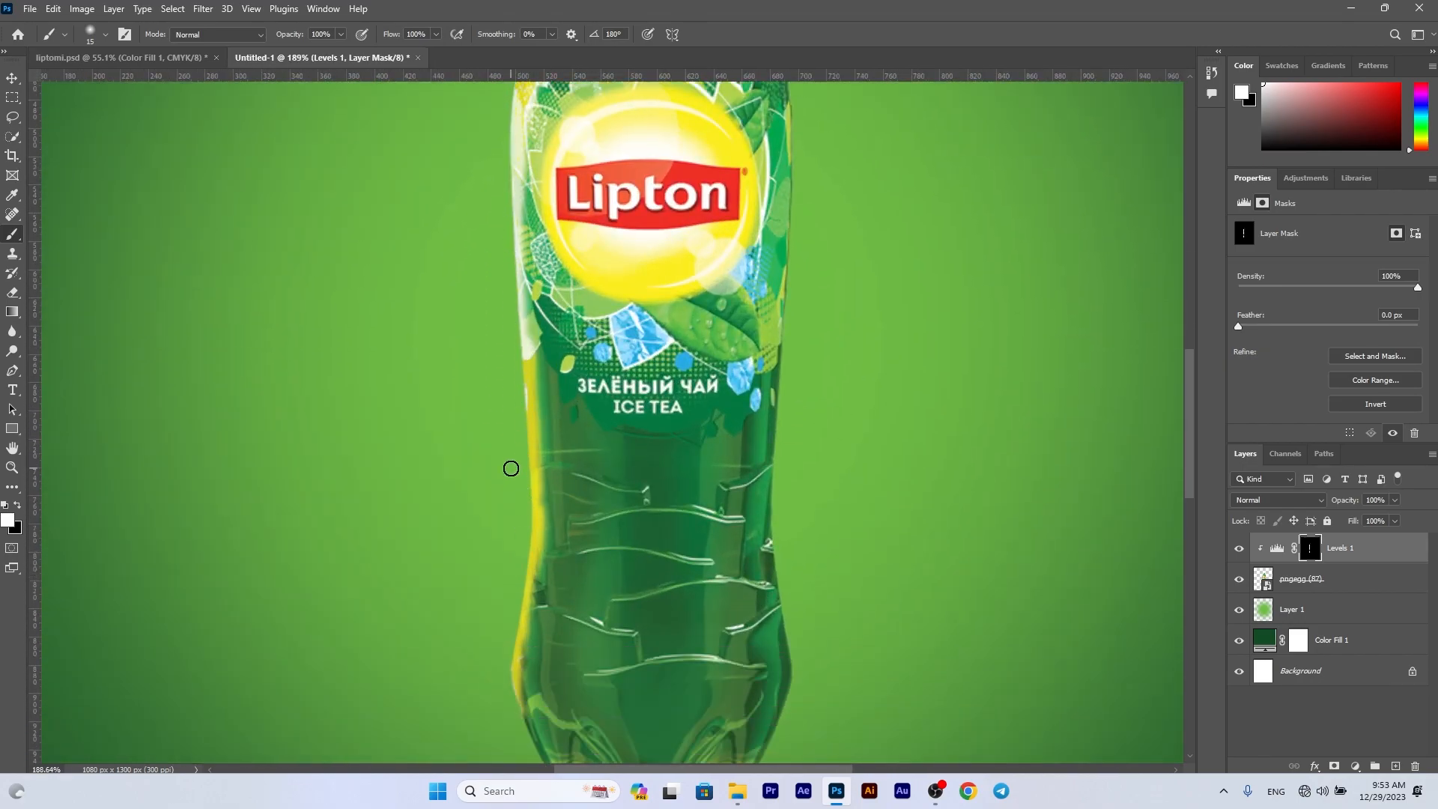
pyautogui.scroll(5, 511, 462)
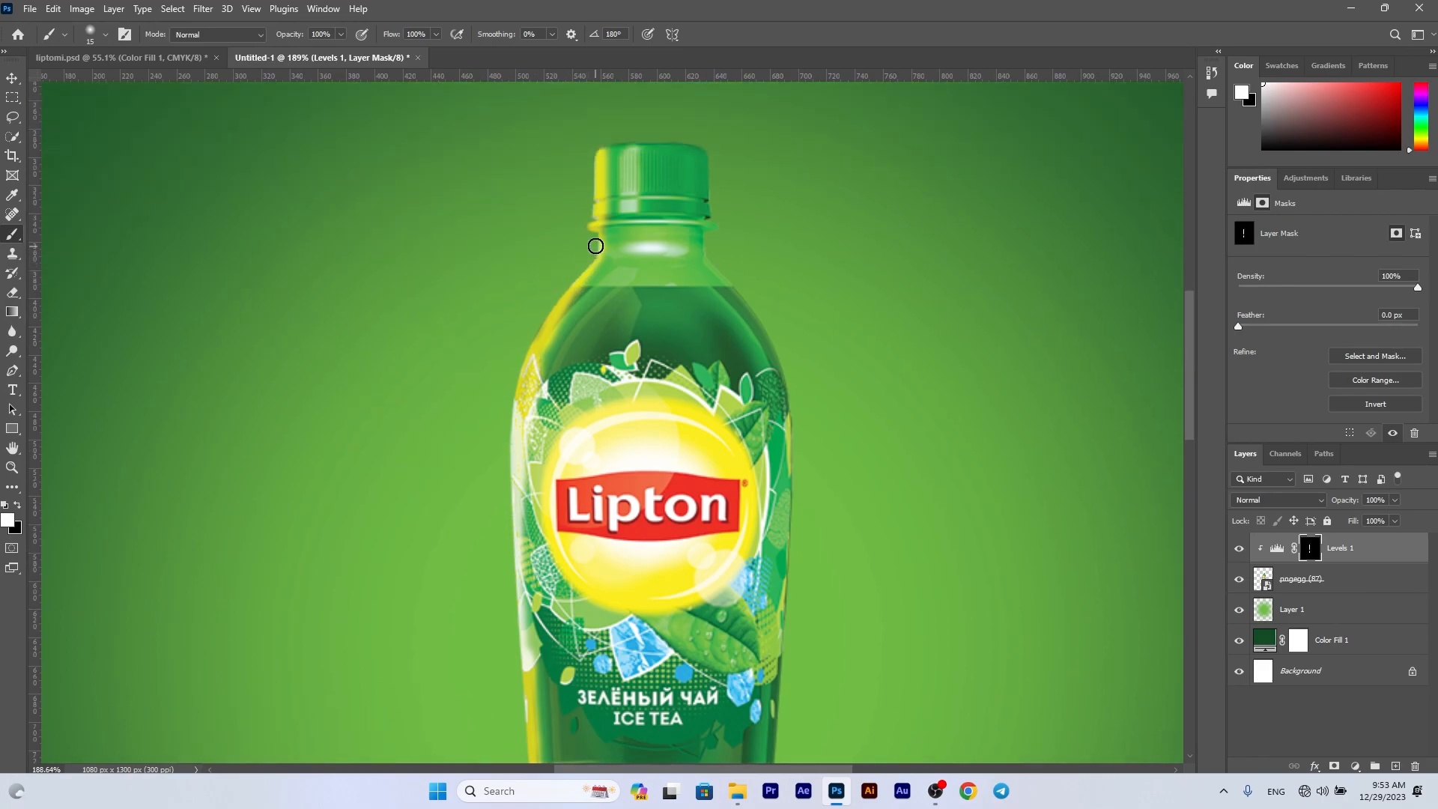
pyautogui.moveTo(600, 151); pyautogui.dragTo(696, 147)
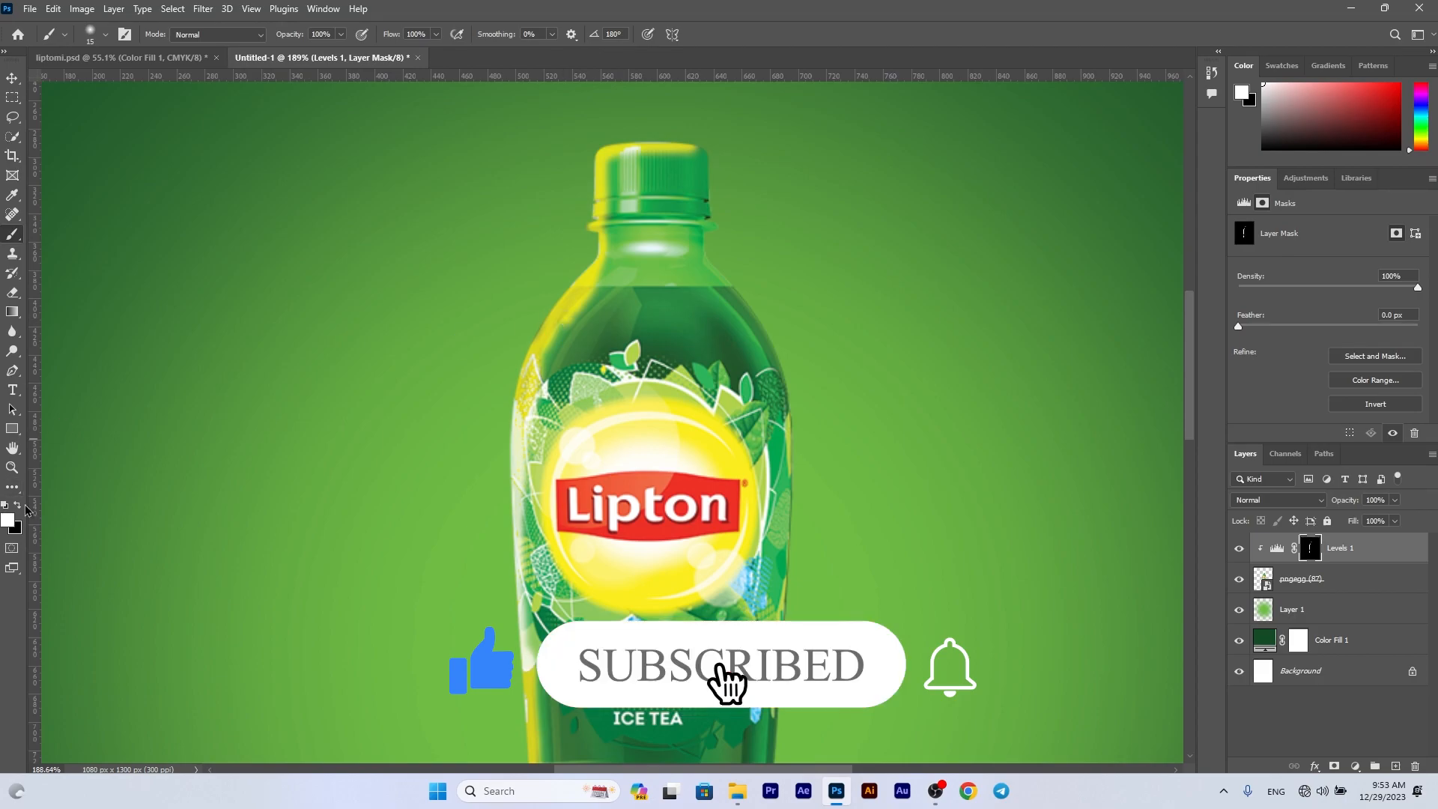
# Soften the shoulder highlight by painting black on the Levels mask with an 80 px brush at 60% opacity
pyautogui.press('x')
pyautogui.press(']')
pyautogui.press(']')
pyautogui.press(']')
pyautogui.press(']')
pyautogui.press(']')
pyautogui.press(']')
pyautogui.press(']')
pyautogui.press(']')
pyautogui.press(']')
pyautogui.press(']')
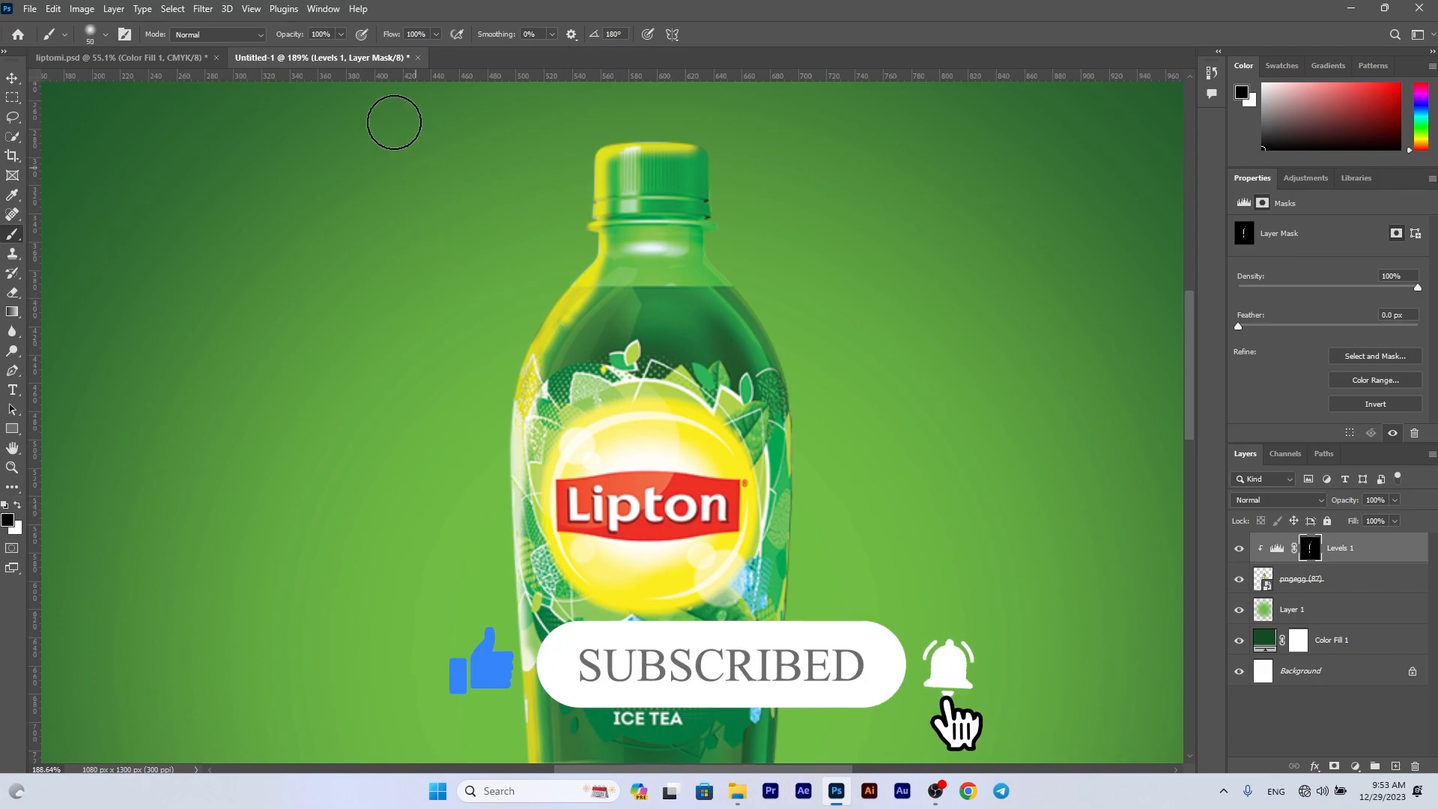
pyautogui.moveTo(274, 39); pyautogui.dragTo(259, 42)
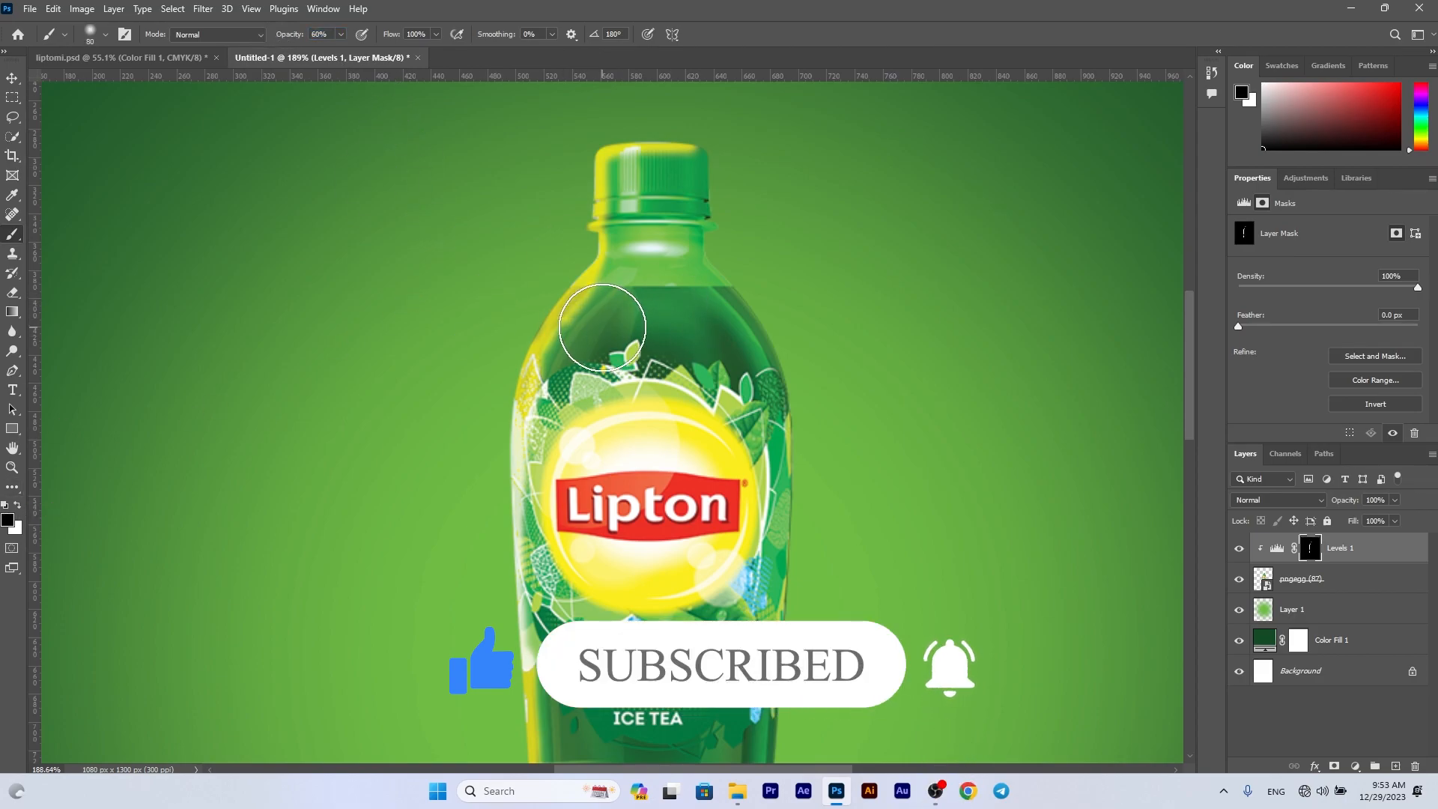
# Repaint the highlight in white on the mask along the bottle's left shoulder and side with a 25 px brush
pyautogui.click(18, 505)
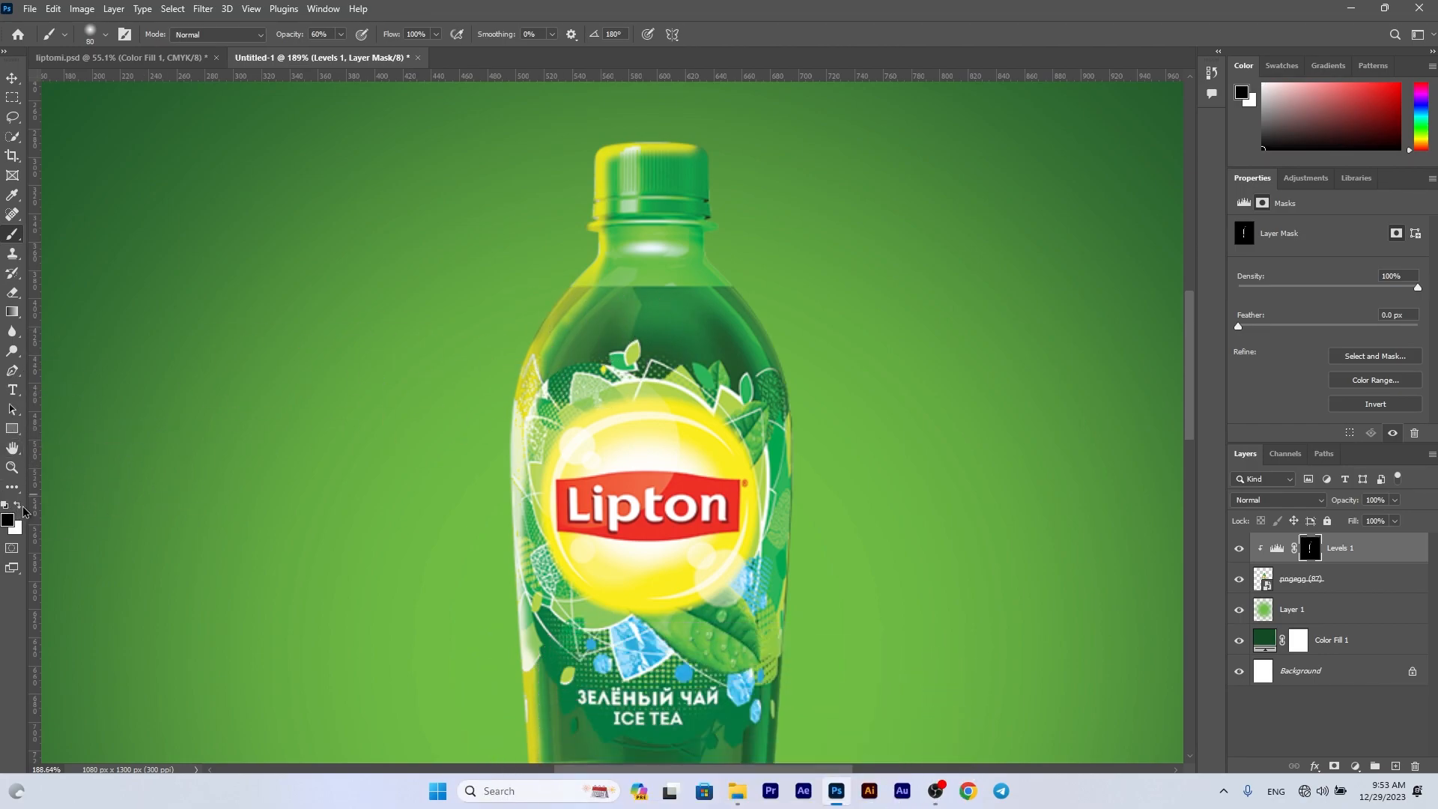
pyautogui.press('[')
pyautogui.press('[')
pyautogui.press('[')
pyautogui.press('[')
pyautogui.press('[')
pyautogui.moveTo(581, 268)
pyautogui.mouseDown()
pyautogui.moveTo(529, 346)
pyautogui.moveTo(558, 283)
pyautogui.mouseUp()
pyautogui.scroll(-5, 519, 415)
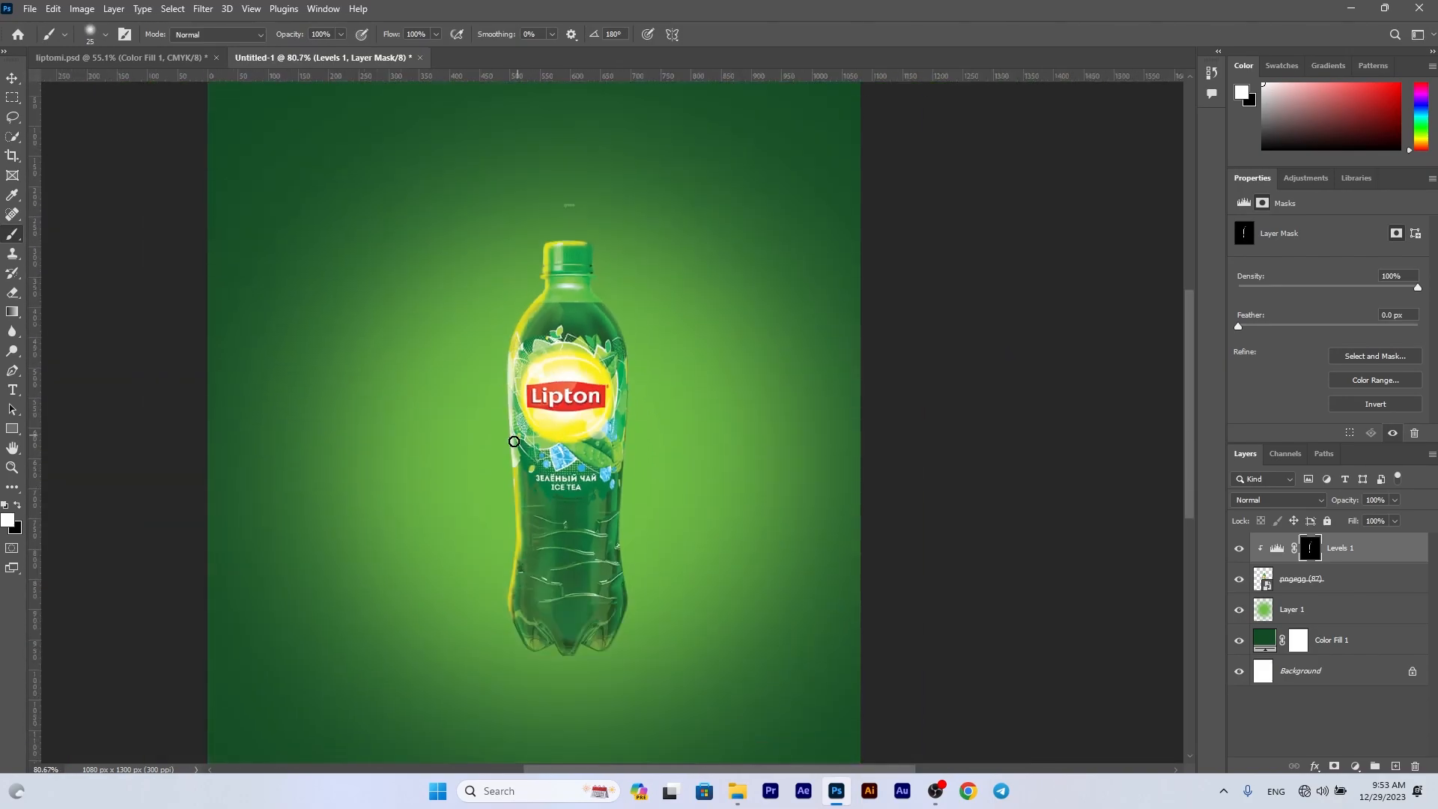
pyautogui.scroll(4, 517, 405)
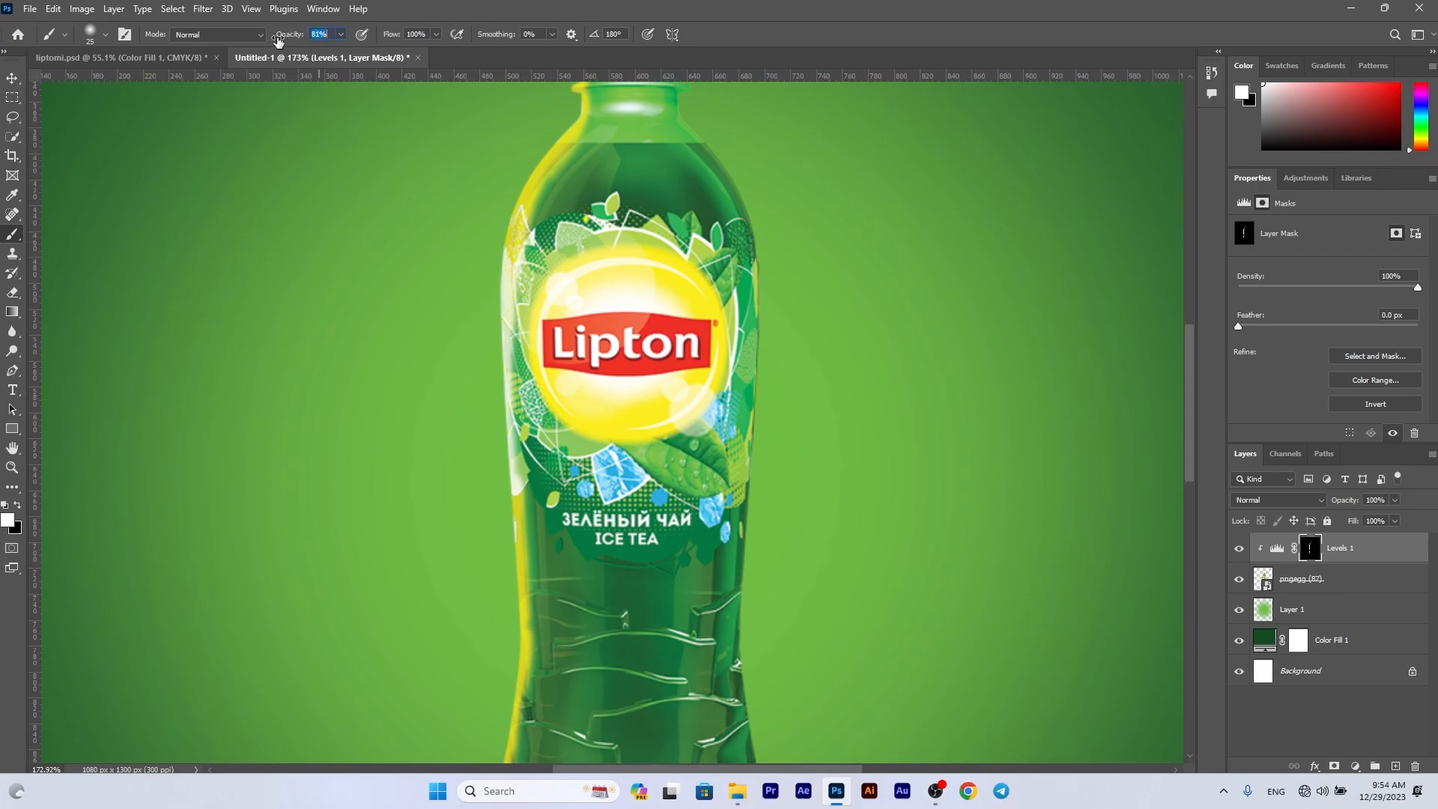
pyautogui.moveTo(514, 248); pyautogui.dragTo(507, 620)
# Broaden the highlight down the bottle's lower left side with a 45 px white brush at 60% opacity
pyautogui.press(']')
pyautogui.press(']')
pyautogui.press(']')
pyautogui.press(']')
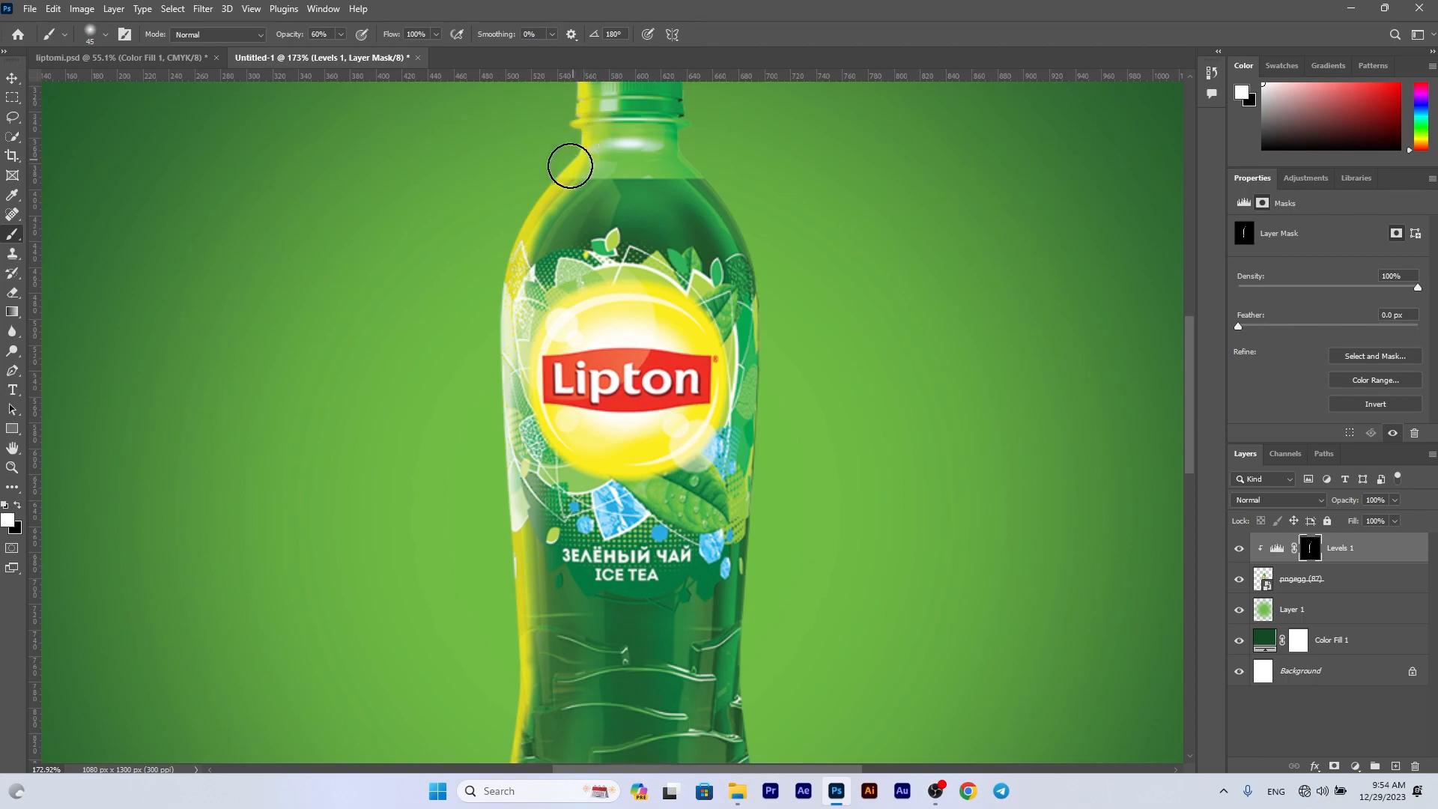
pyautogui.scroll(-3, 511, 421)
pyautogui.moveTo(511, 421); pyautogui.dragTo(497, 661)
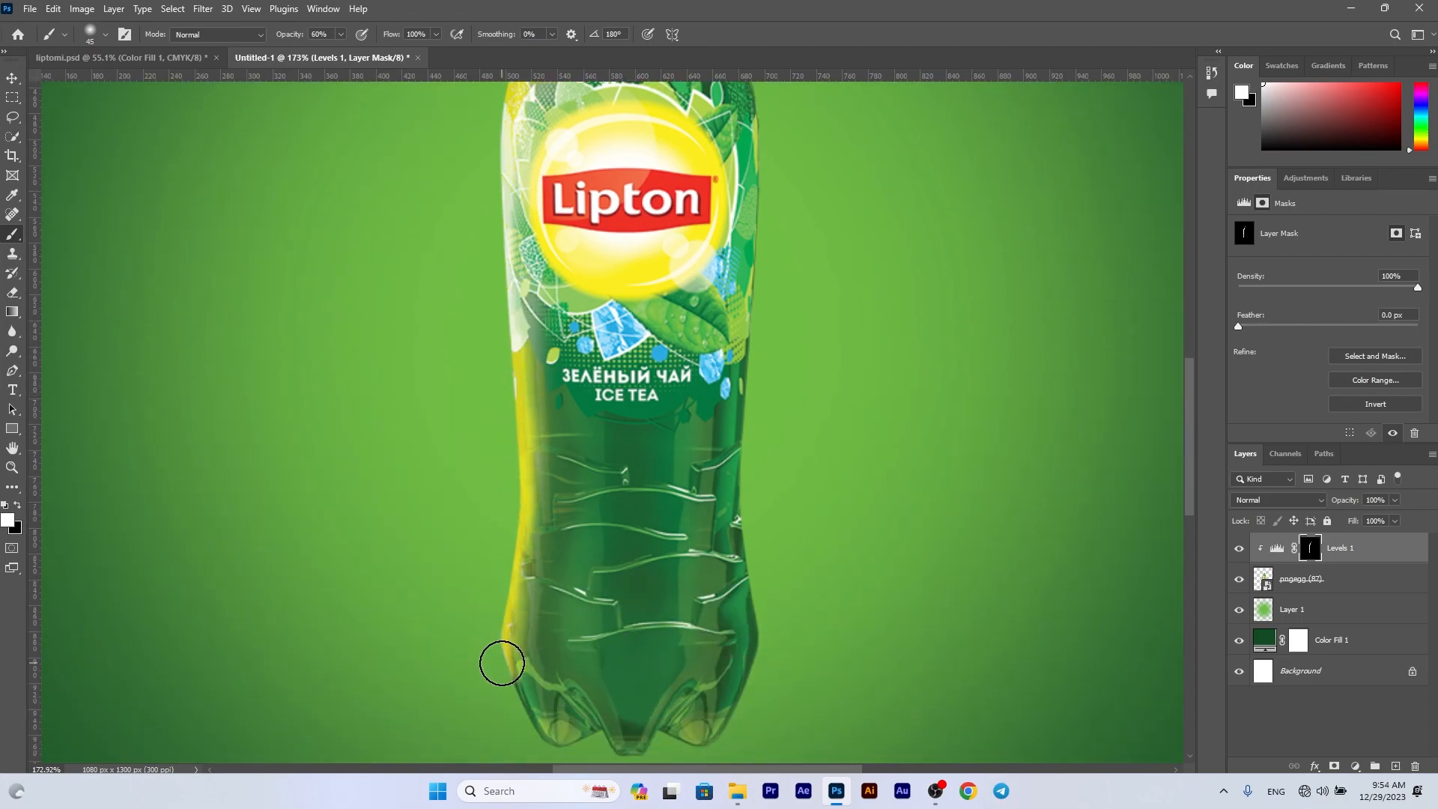
# Brush a highlight onto the right side of the bottle cap on the Levels mask
pyautogui.scroll(-3, 497, 639)
pyautogui.scroll(2, 500, 635)
pyautogui.moveTo(615, 250); pyautogui.dragTo(597, 257)
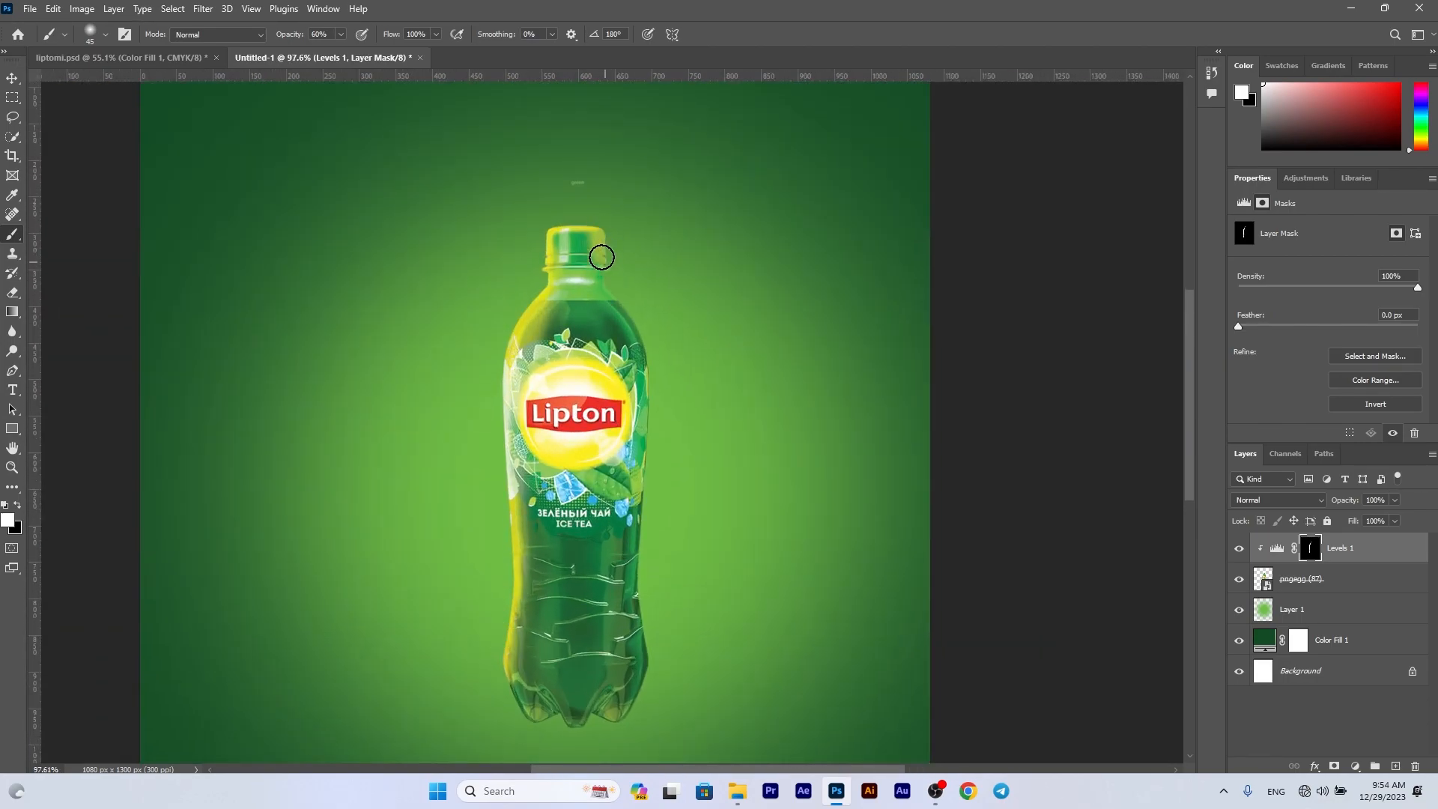
pyautogui.scroll(1, 601, 269)
pyautogui.scroll(1, 599, 270)
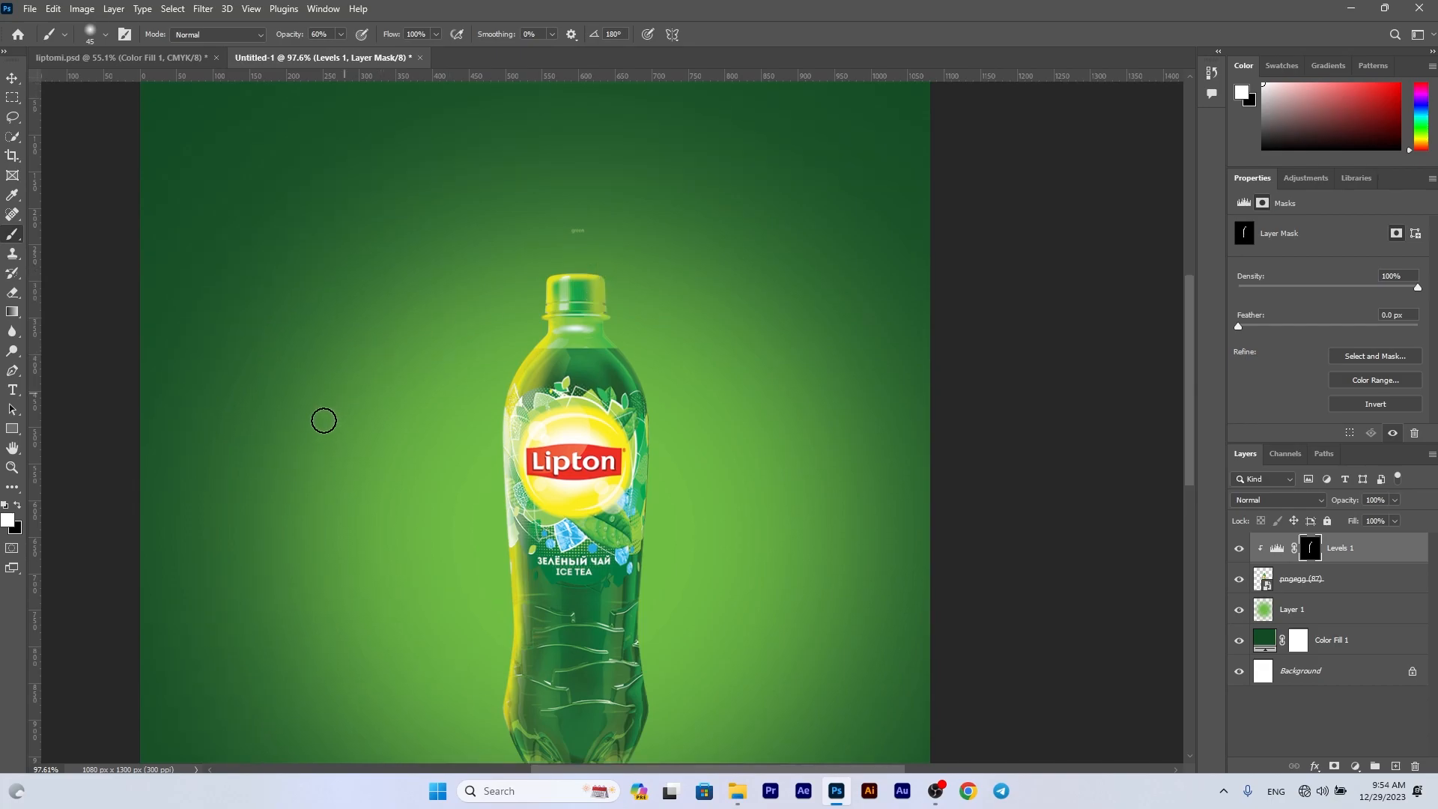
# Add a Hue/Saturation adjustment clipped to the bottle layer and set its hue to -27
pyautogui.click(17, 78)
pyautogui.scroll(-3, 504, 304)
pyautogui.click(1304, 579)
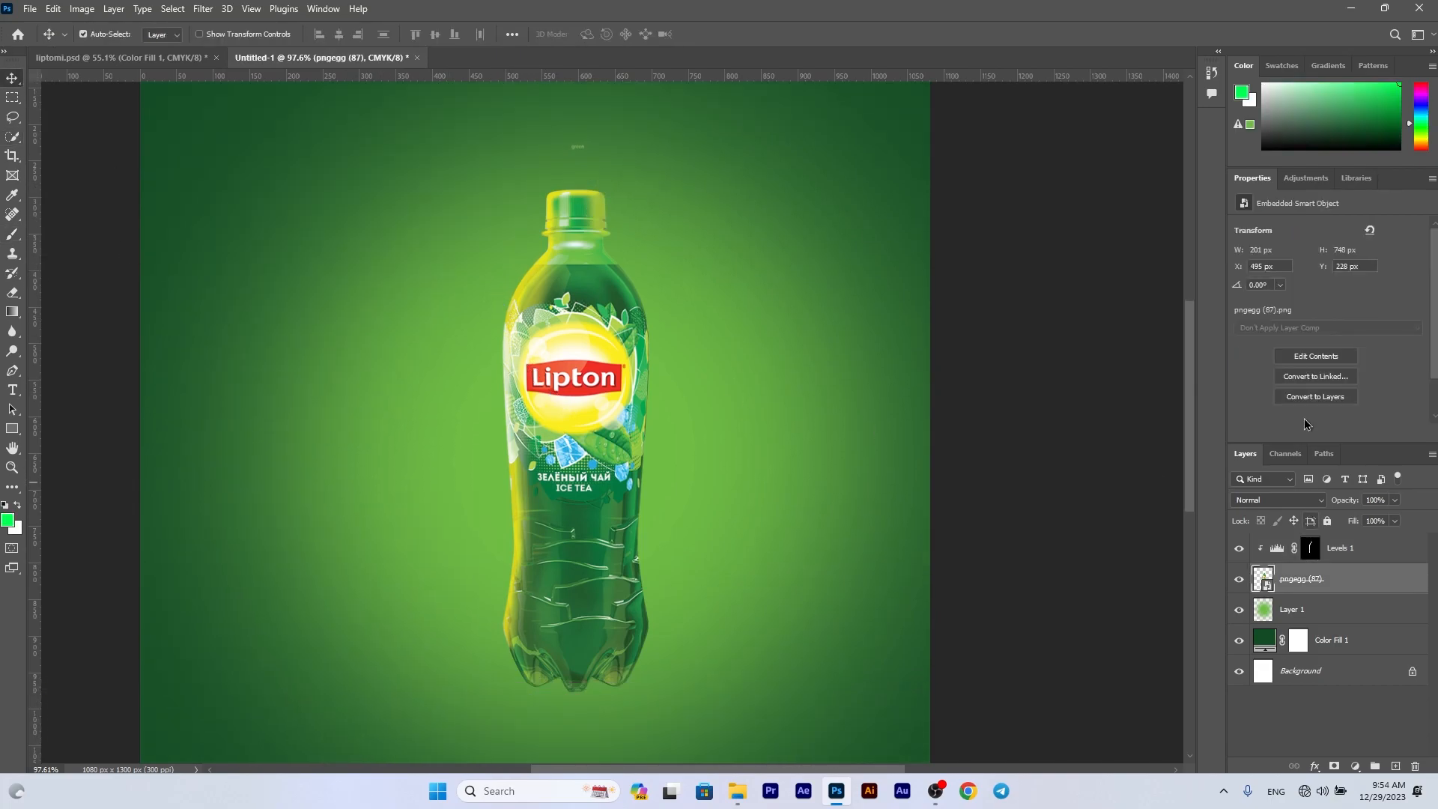
pyautogui.click(1307, 179)
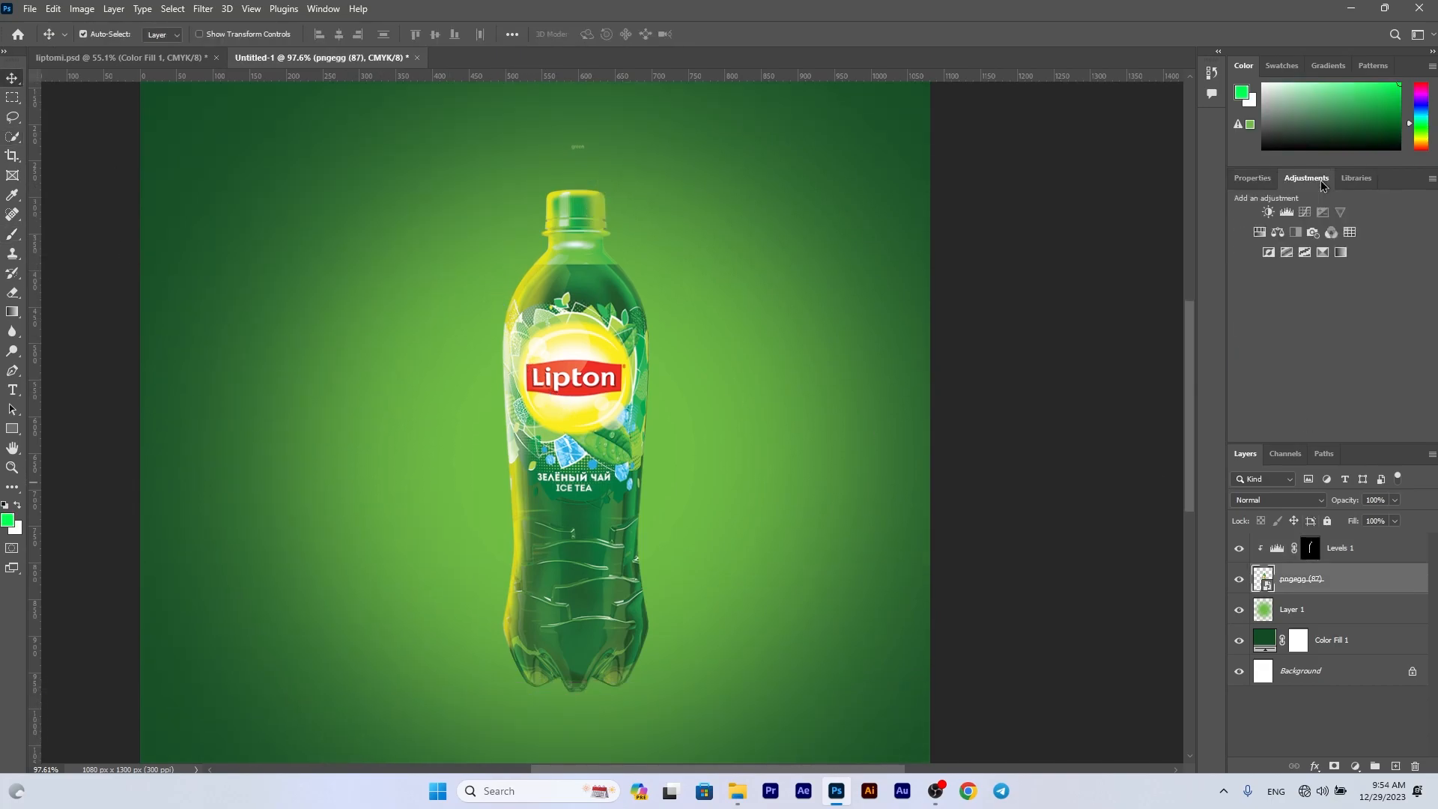
pyautogui.click(1259, 232)
pyautogui.moveTo(1327, 283); pyautogui.dragTo(1304, 278)
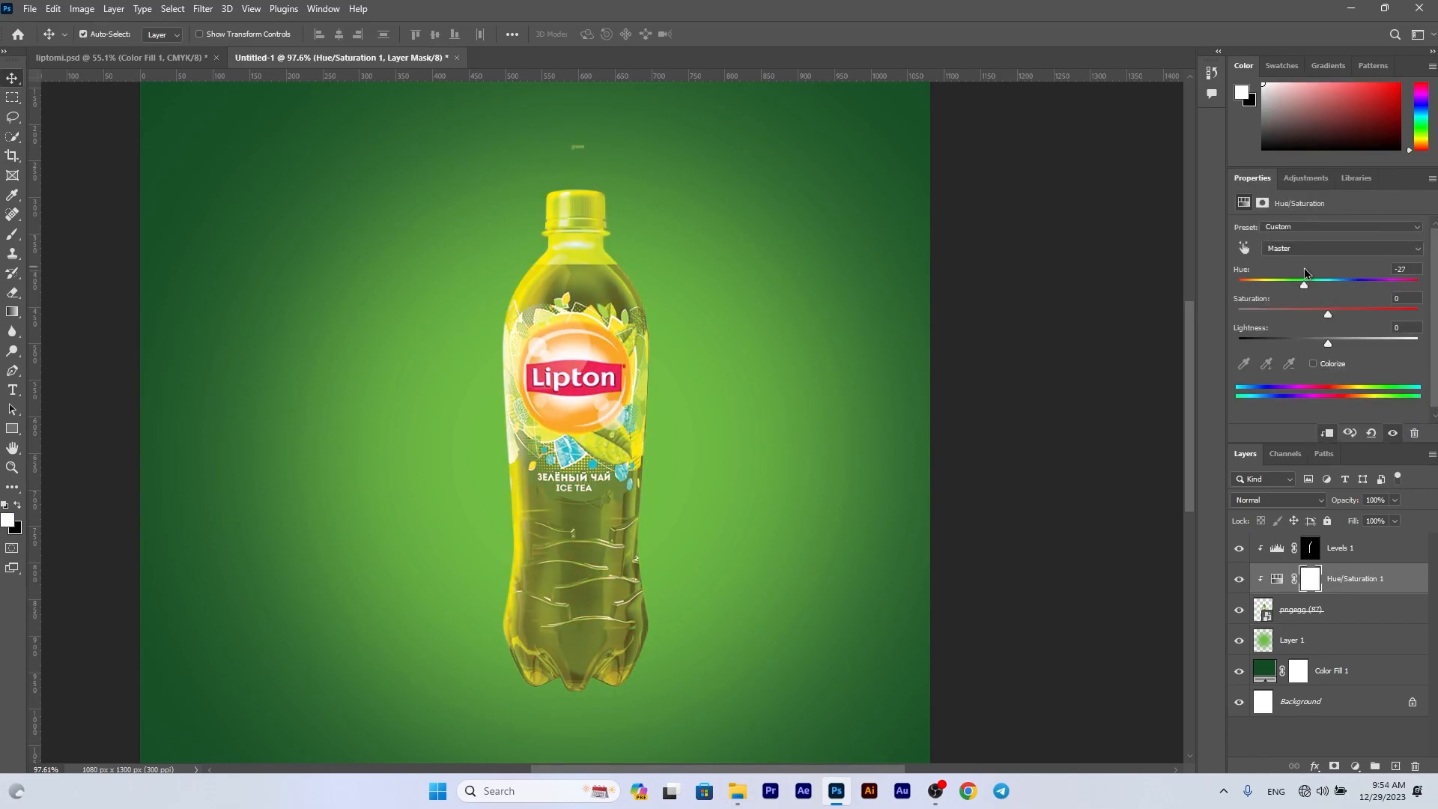
# Invert the Hue/Saturation mask and paint the tint back in white along the cap, left side and right shoulder with the 45 px brush
pyautogui.hotkey('ctrl', 'i')
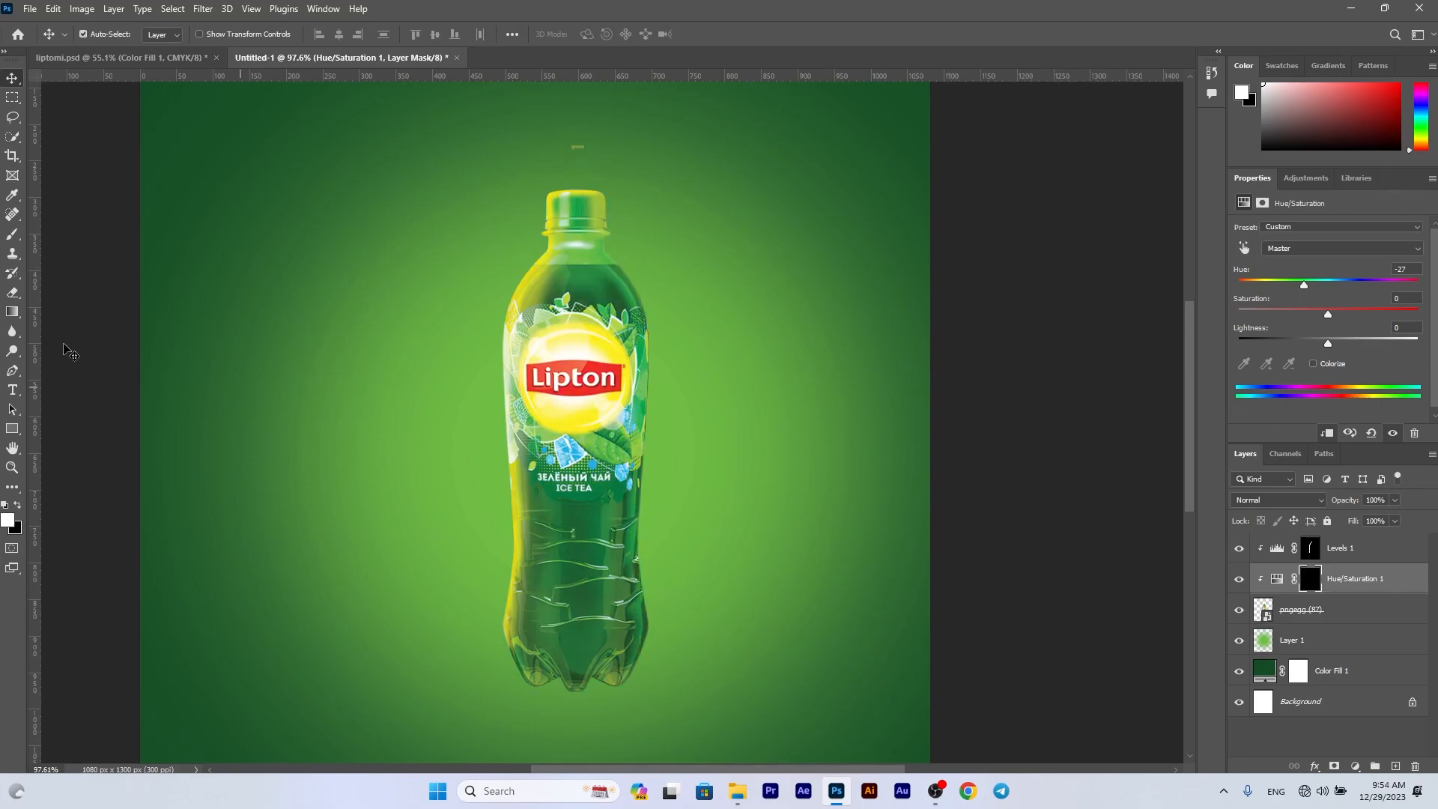
pyautogui.click(3, 238)
pyautogui.moveTo(564, 206)
pyautogui.mouseDown()
pyautogui.moveTo(520, 341)
pyautogui.moveTo(515, 647)
pyautogui.mouseUp()
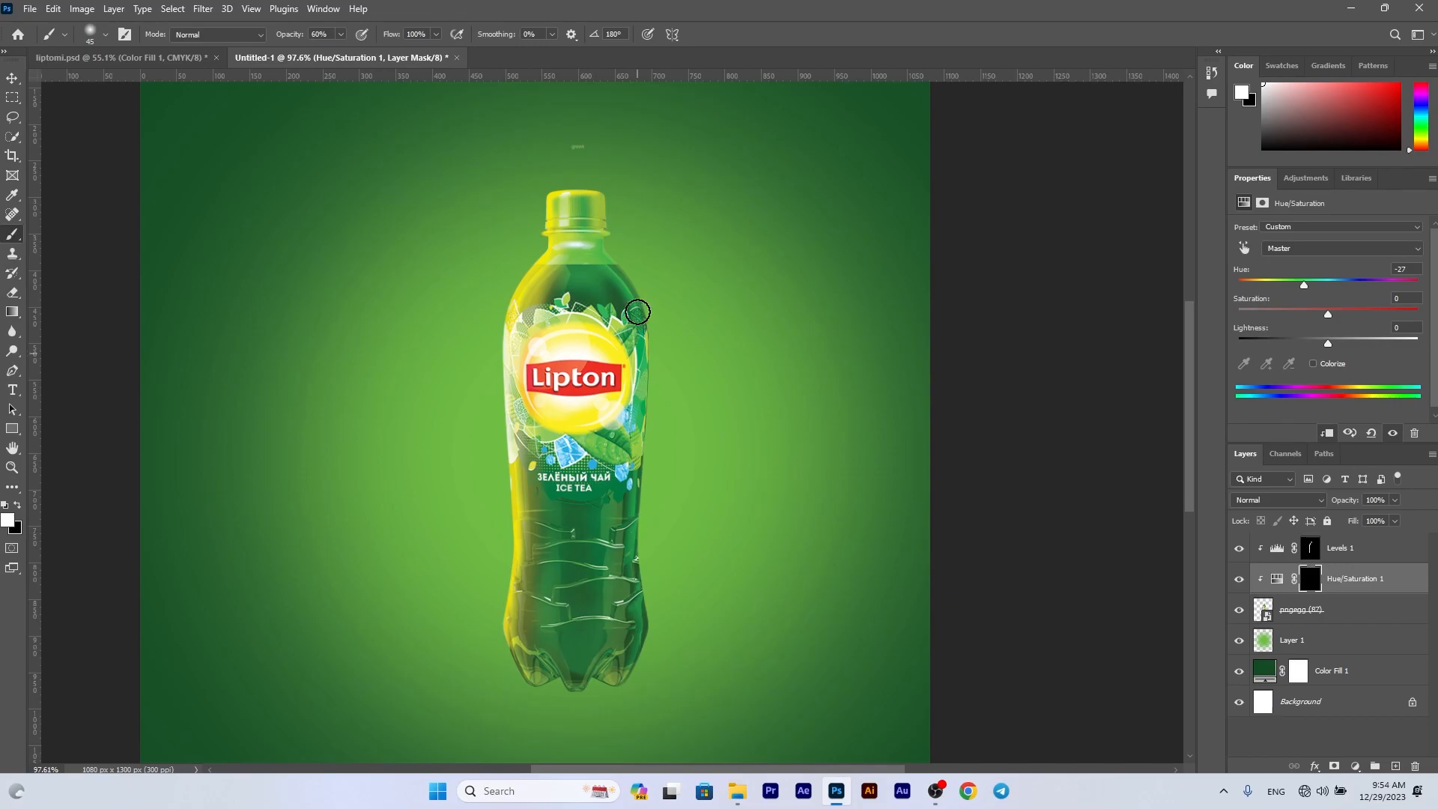
pyautogui.moveTo(602, 199)
pyautogui.mouseDown()
pyautogui.moveTo(653, 313)
pyautogui.moveTo(659, 393)
pyautogui.mouseUp()
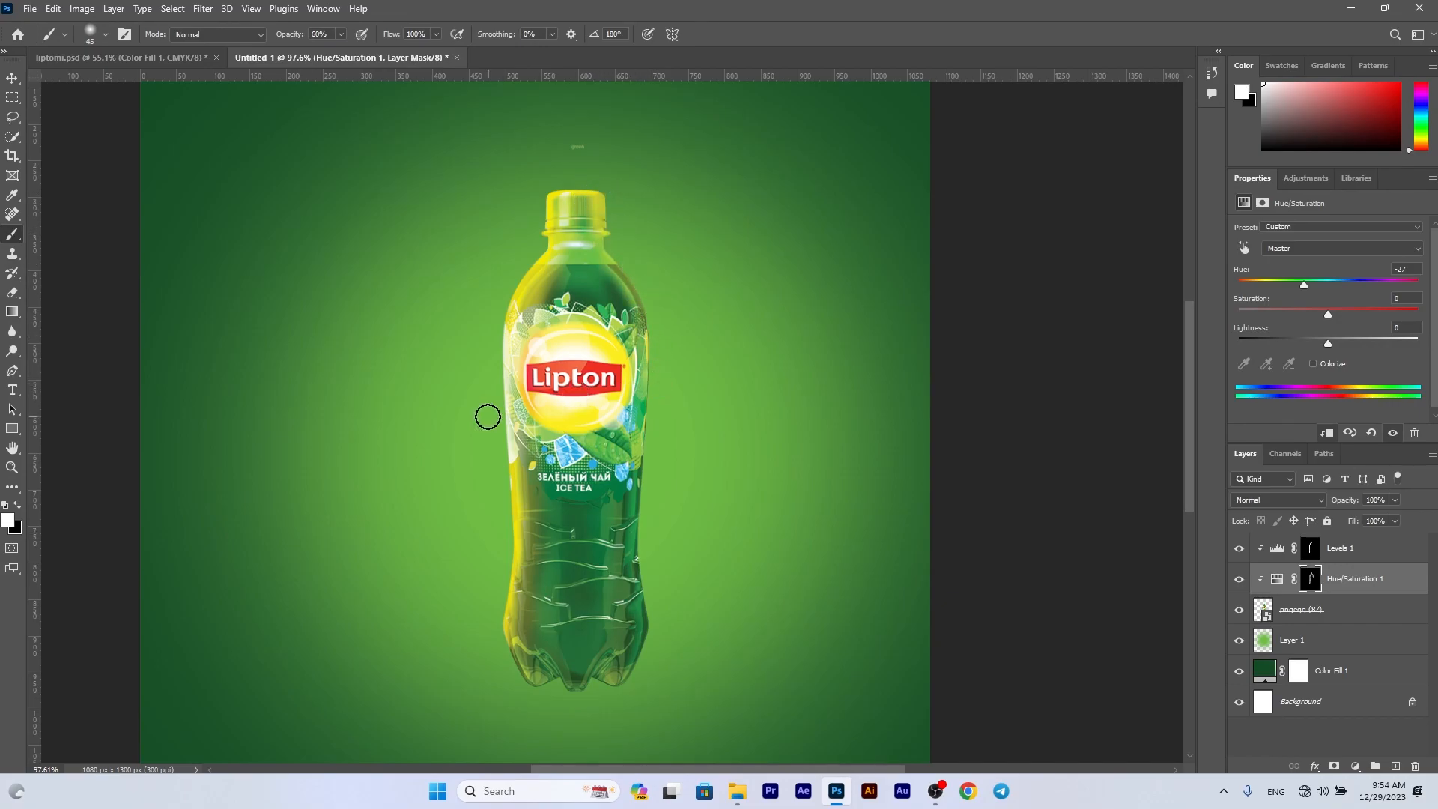
pyautogui.scroll(-3, 485, 414)
pyautogui.scroll(2, 495, 436)
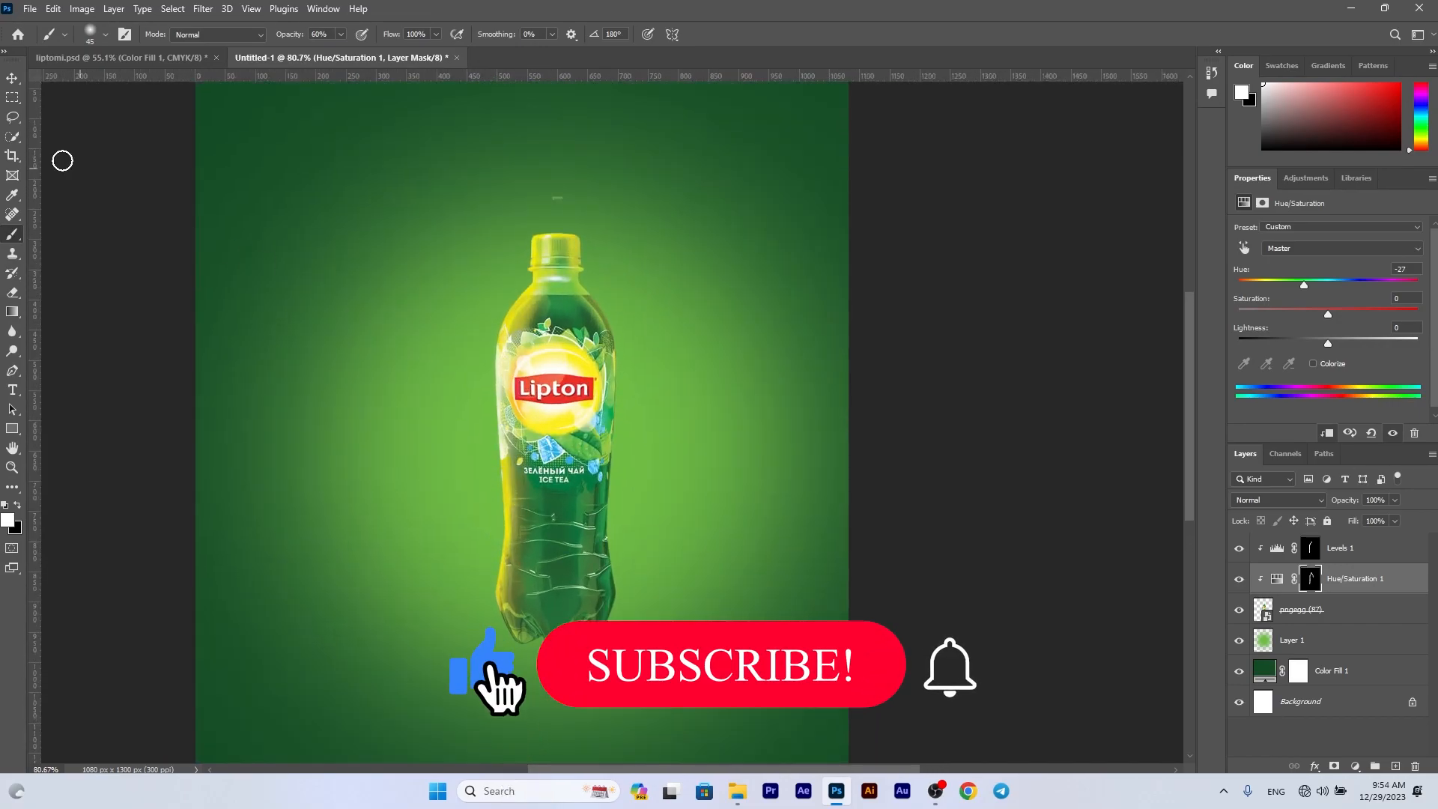
# Duplicate the bottle layer, flip the lower copy vertically and move it directly below the bottle as a reflection
pyautogui.press('v')
pyautogui.click(564, 596)
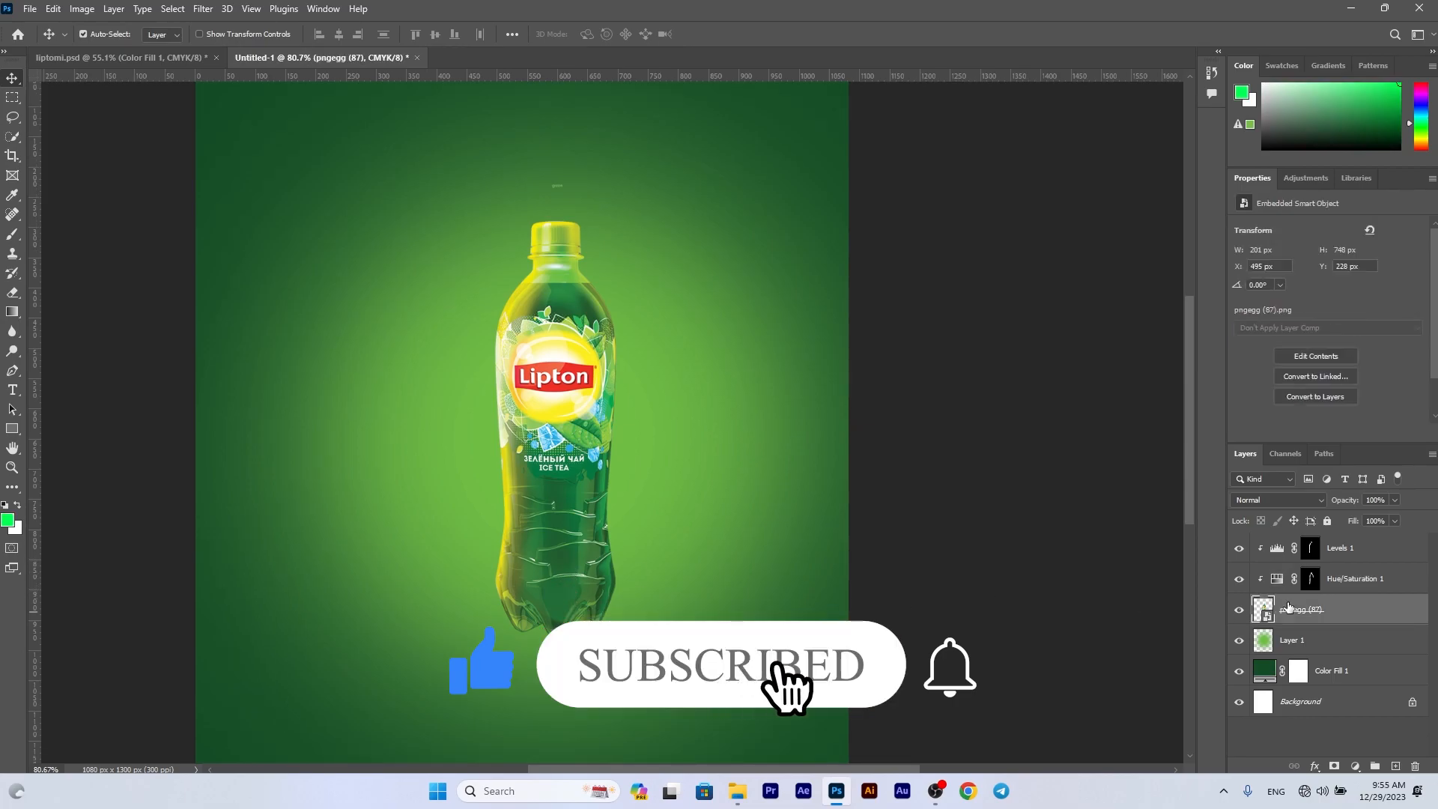
pyautogui.hotkey('ctrl', 'j')
pyautogui.click(1287, 641)
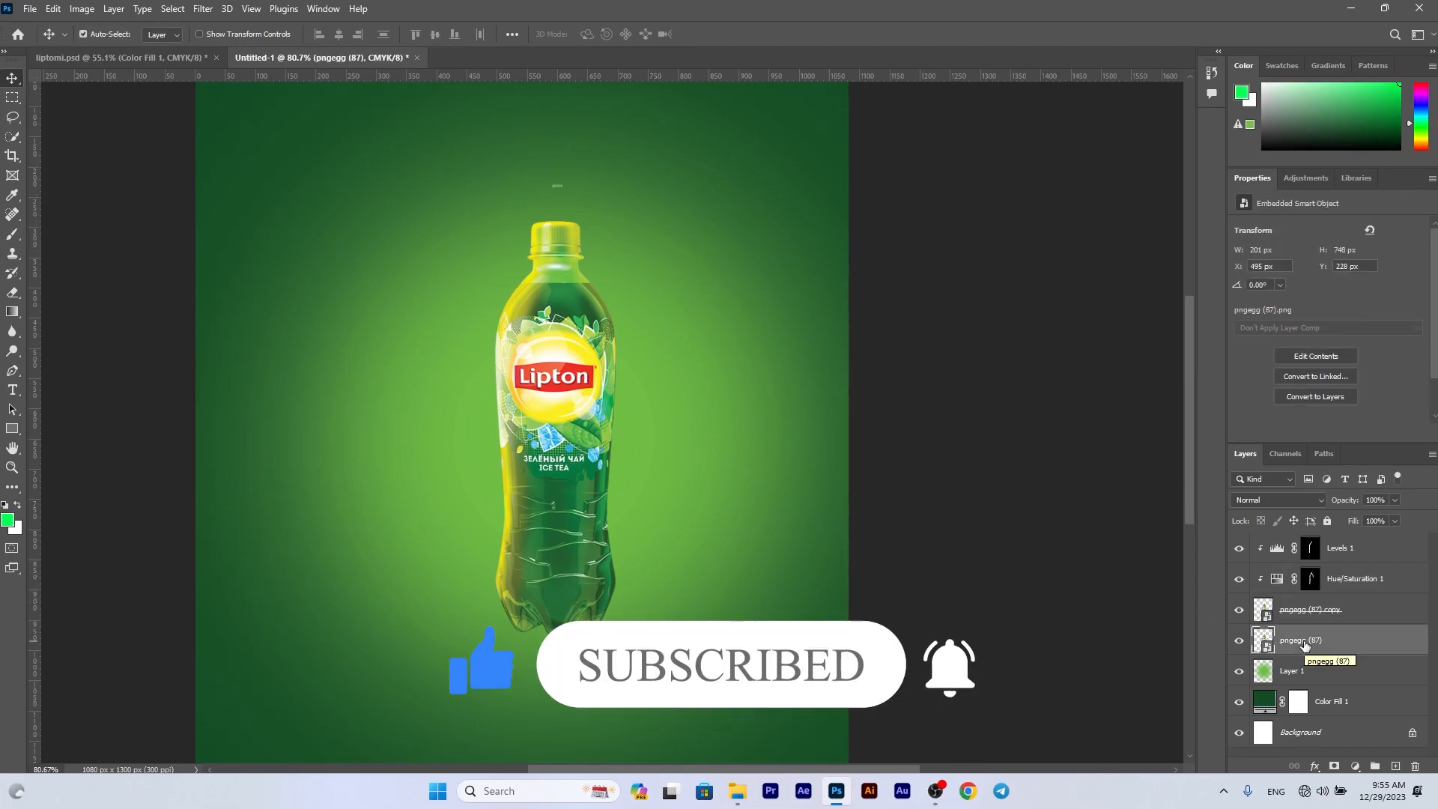
pyautogui.hotkey('ctrl', 't')
pyautogui.rightClick(558, 492)
pyautogui.click(584, 481)
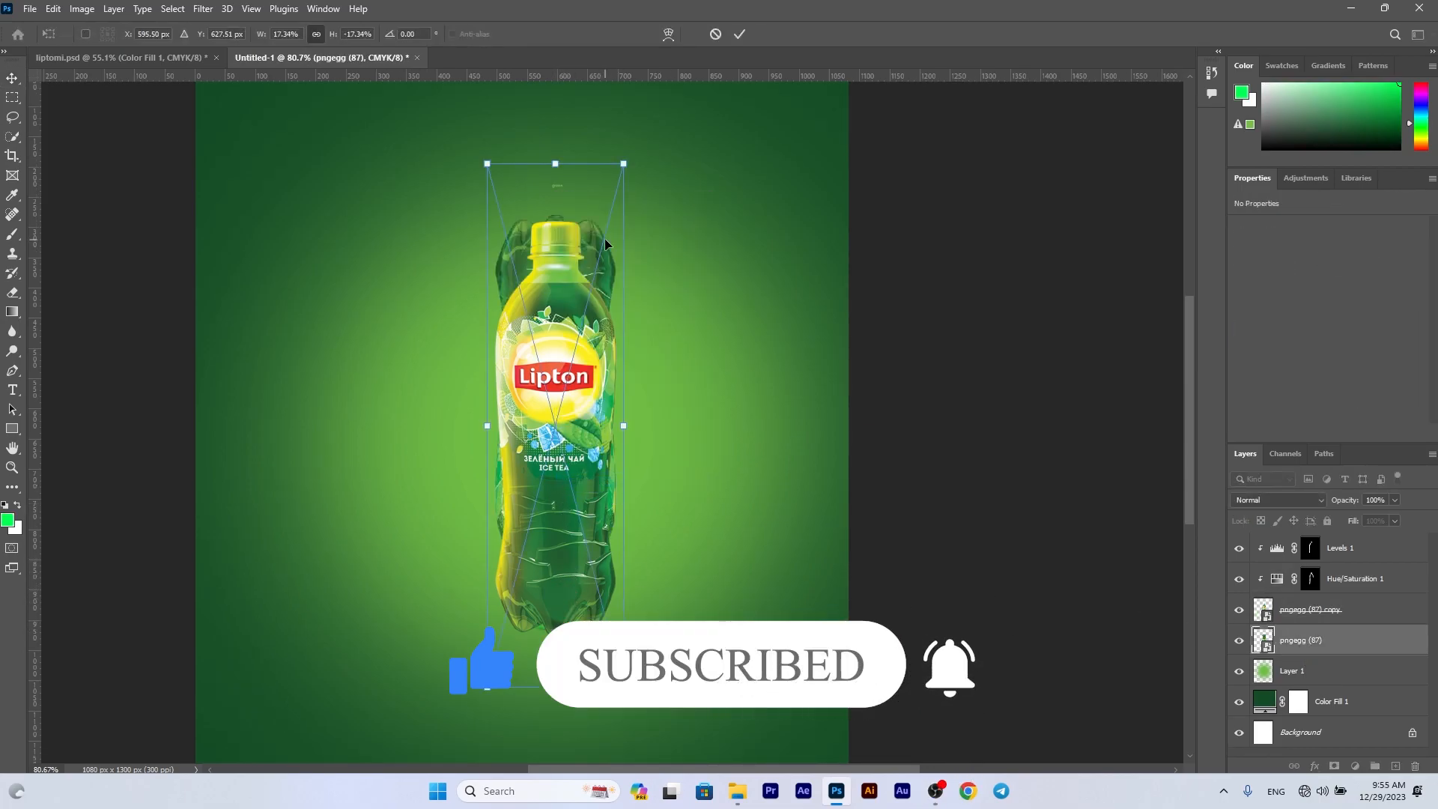
pyautogui.moveTo(604, 239); pyautogui.dragTo(605, 659)
# Warp the top of the flipped copy so its feet meet the base of the bottle
pyautogui.rightClick(573, 661)
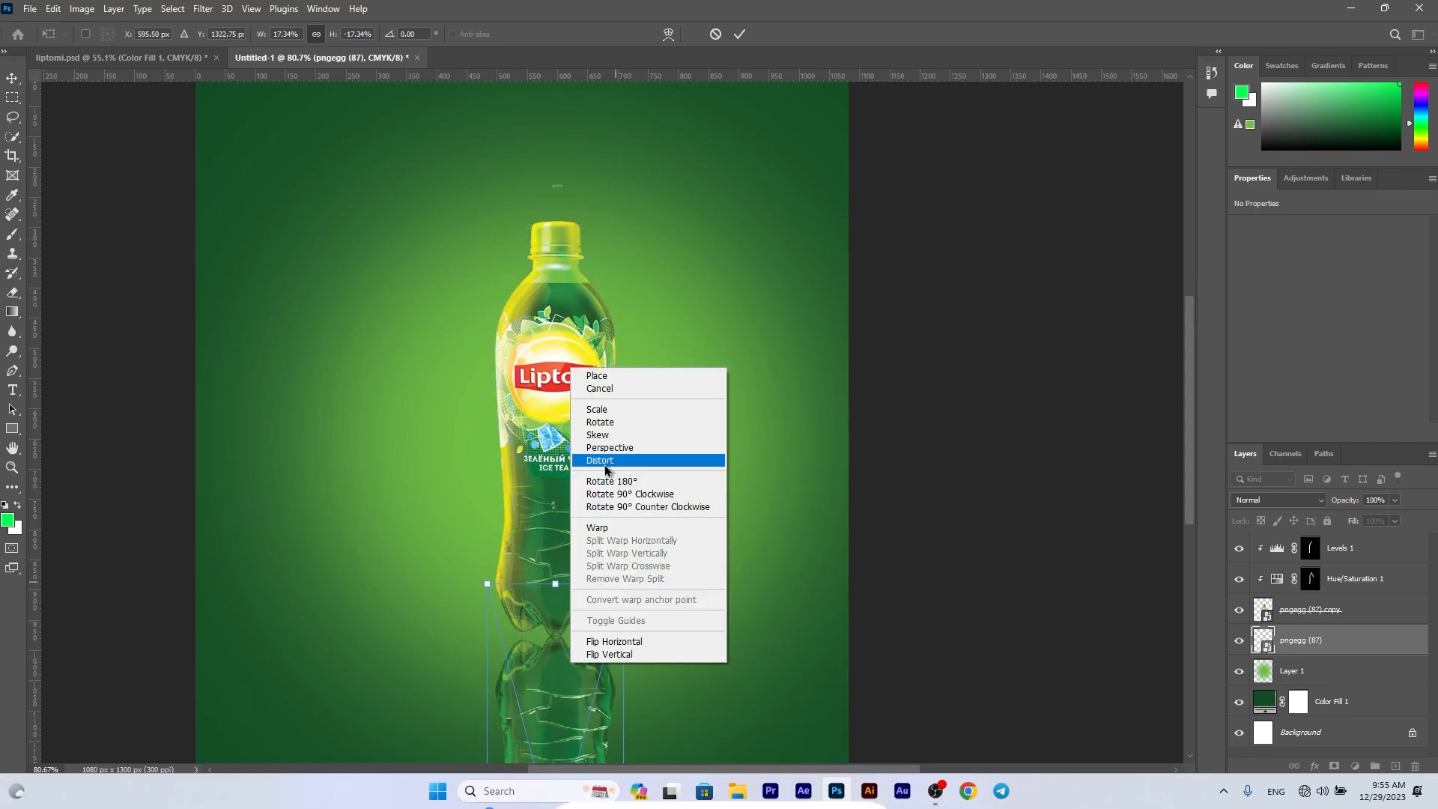
pyautogui.click(597, 527)
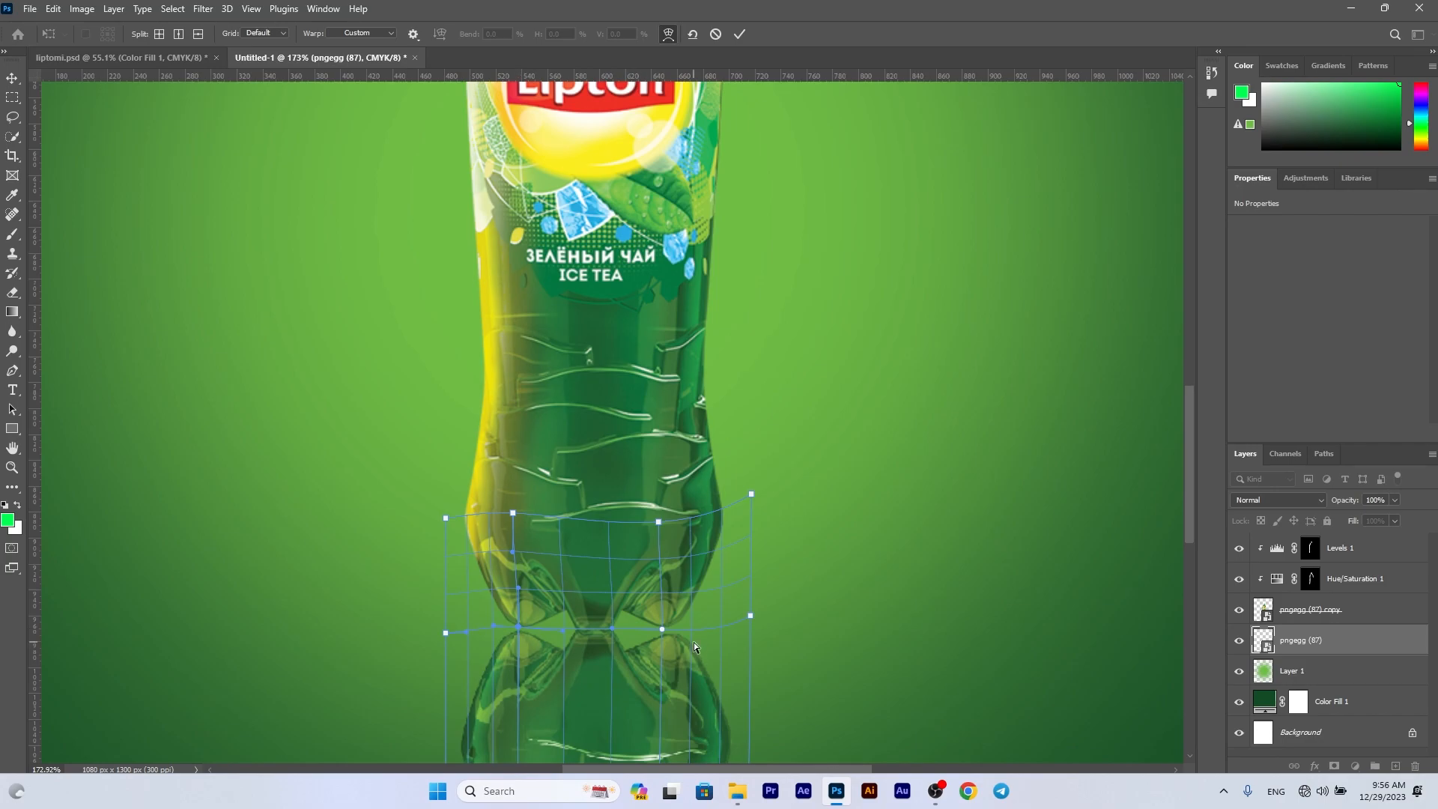
pyautogui.click(661, 630)
pyautogui.moveTo(665, 631); pyautogui.dragTo(610, 637)
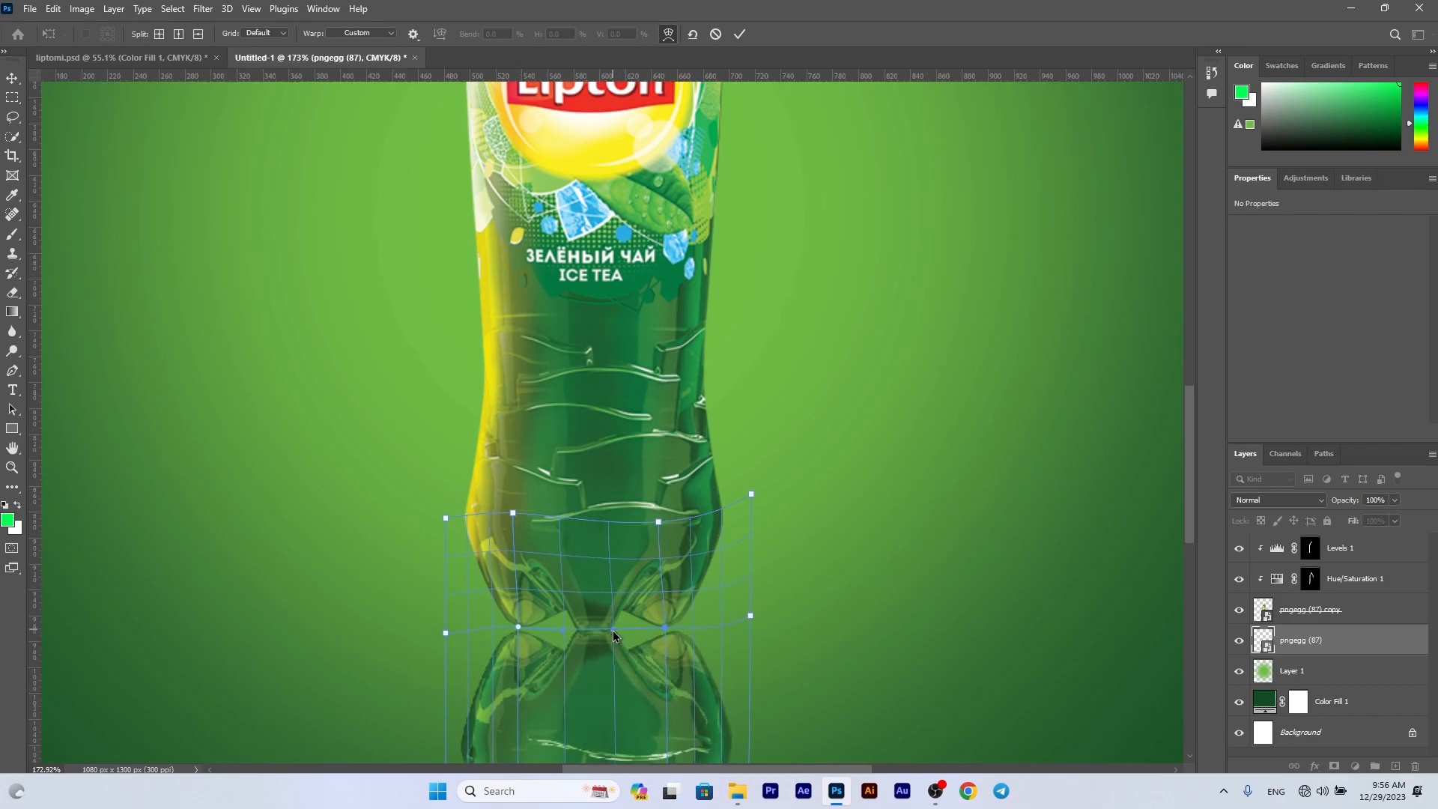
pyautogui.press('Return')
# Add a layer mask to the reflection and fade it out downwards with a linear white-to-black gradient
pyautogui.hscroll(2, 596, 766)
pyautogui.scroll(-11, 534, 680)
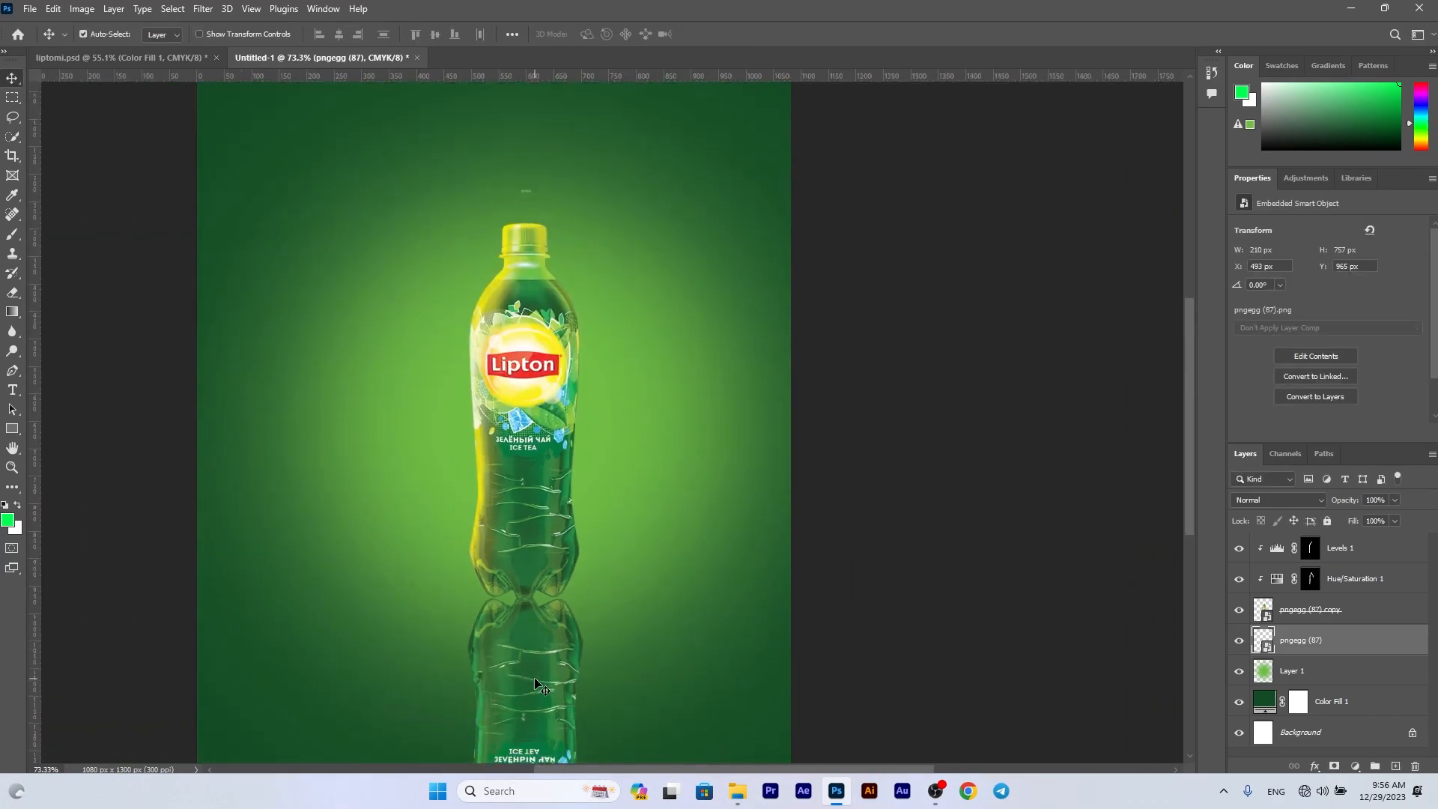
pyautogui.press('g')
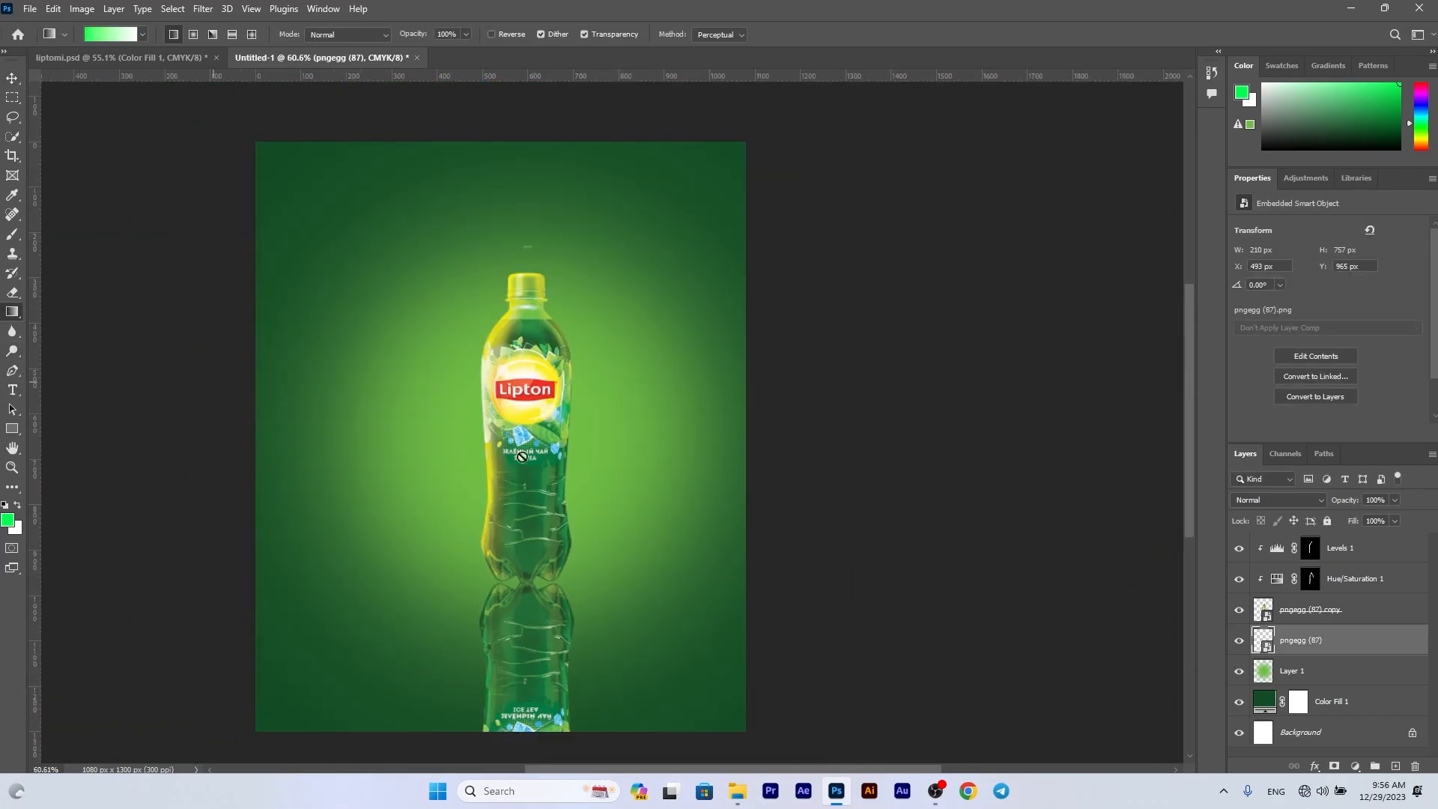
pyautogui.click(1334, 765)
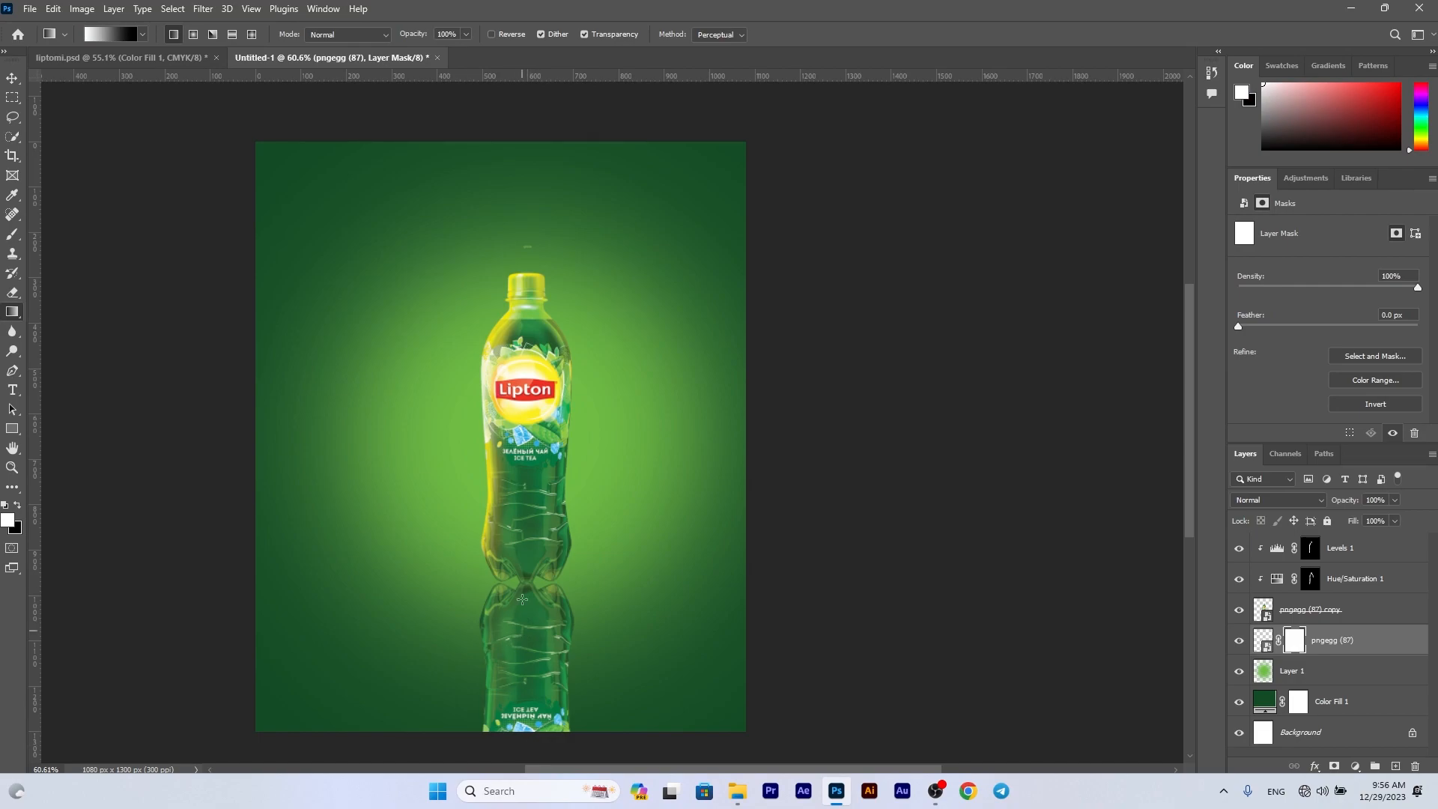
pyautogui.moveTo(522, 604); pyautogui.dragTo(536, 736)
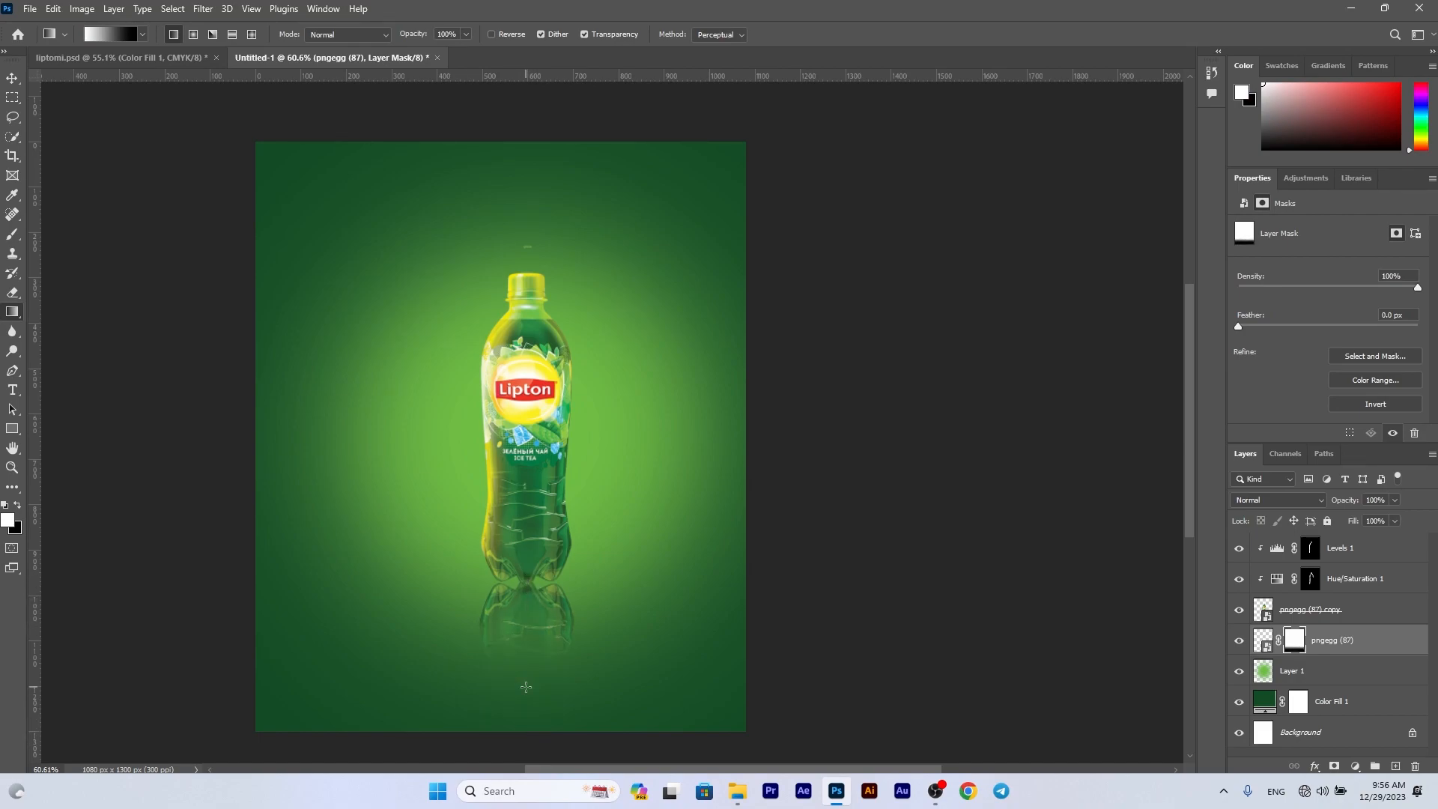
pyautogui.click(13, 80)
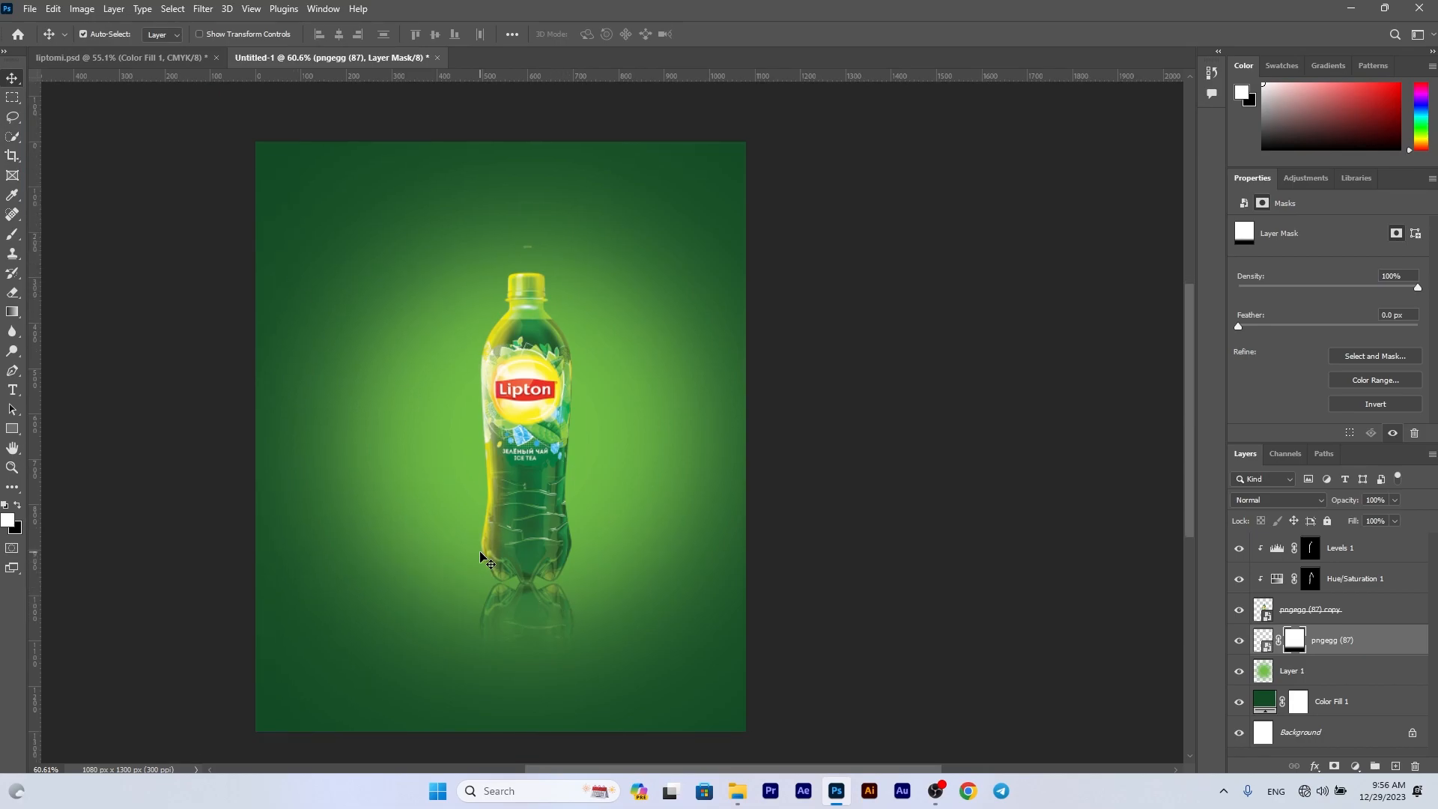
pyautogui.click(1335, 553)
pyautogui.press('b')
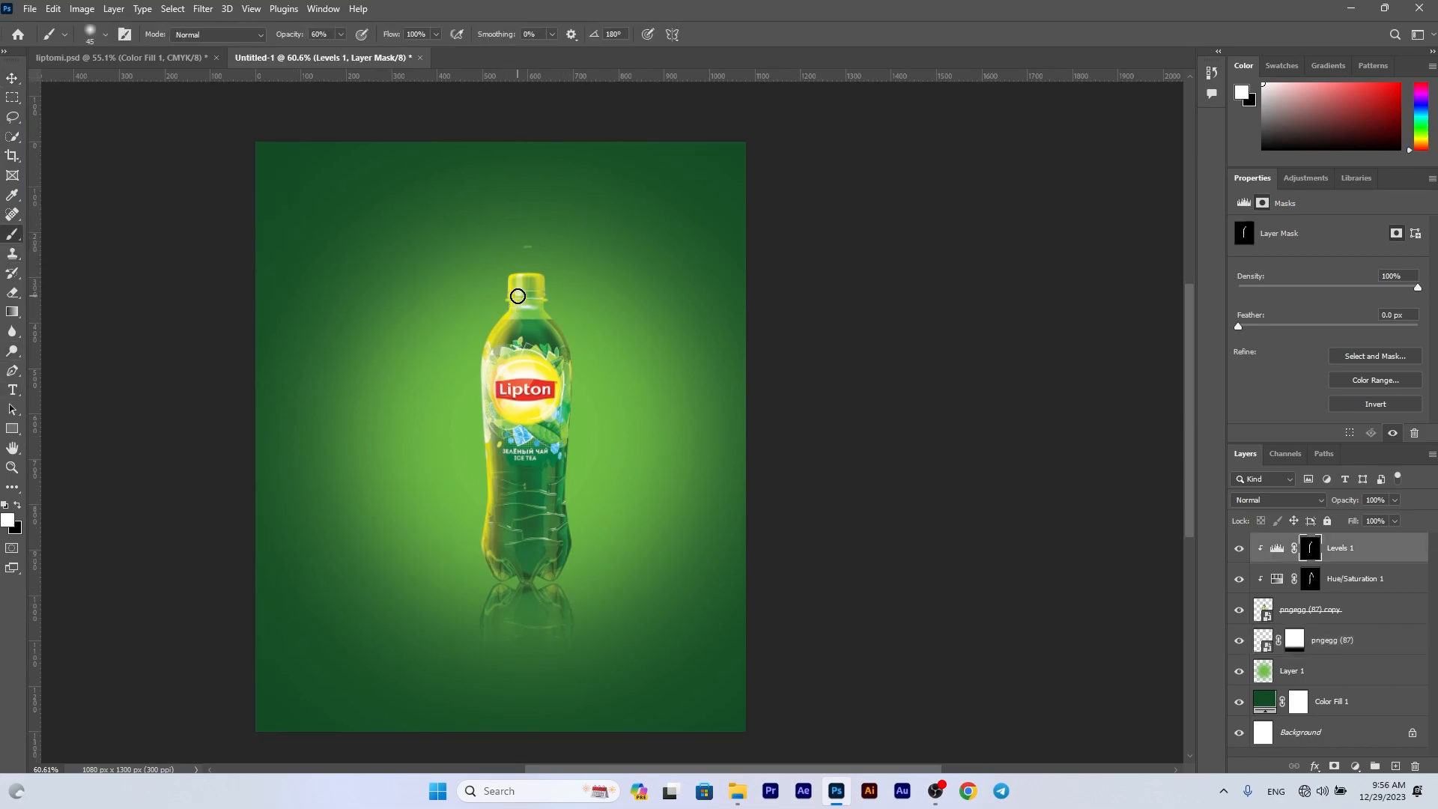
pyautogui.click(19, 507)
pyautogui.scroll(-2, 480, 480)
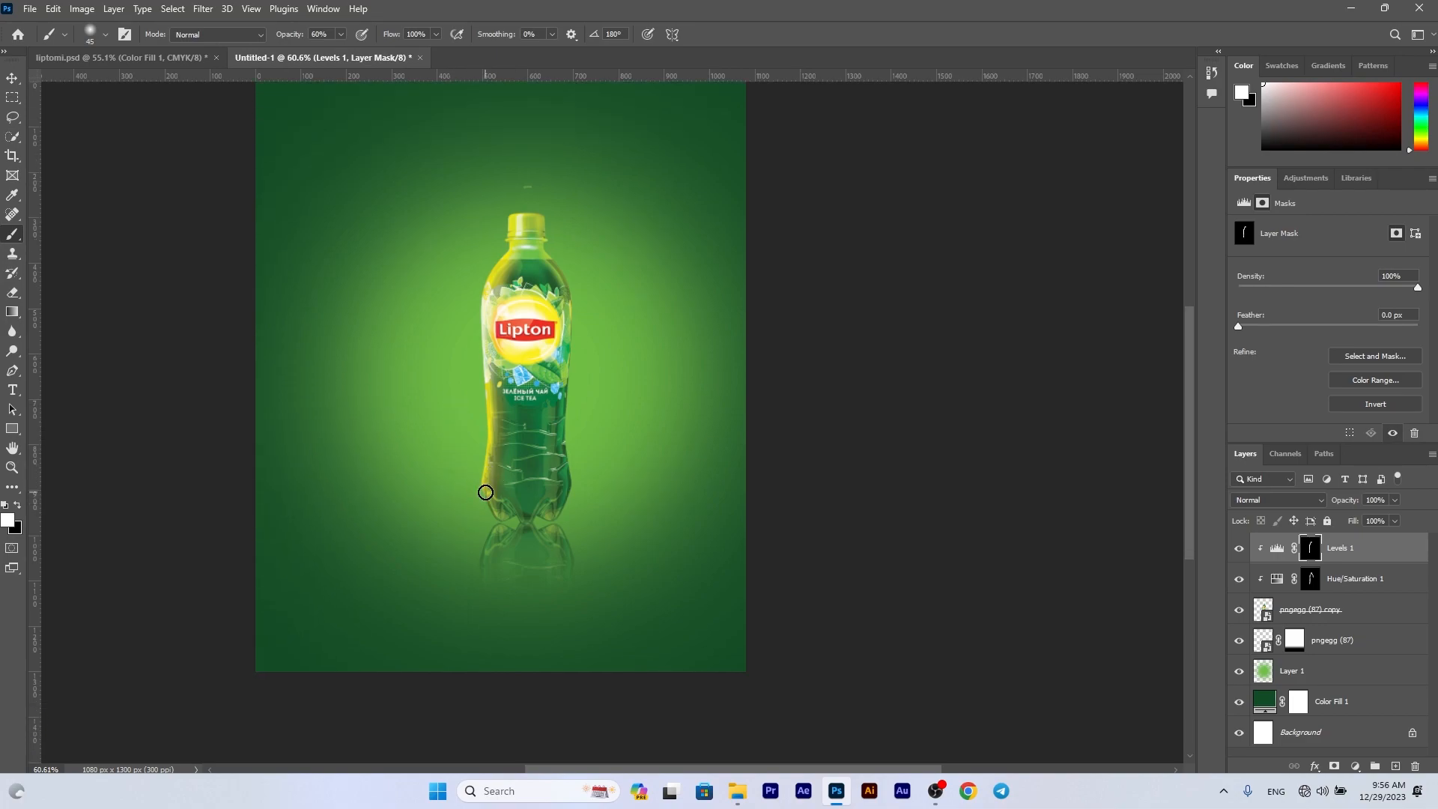
pyautogui.scroll(-1, 492, 509)
pyautogui.click(12, 78)
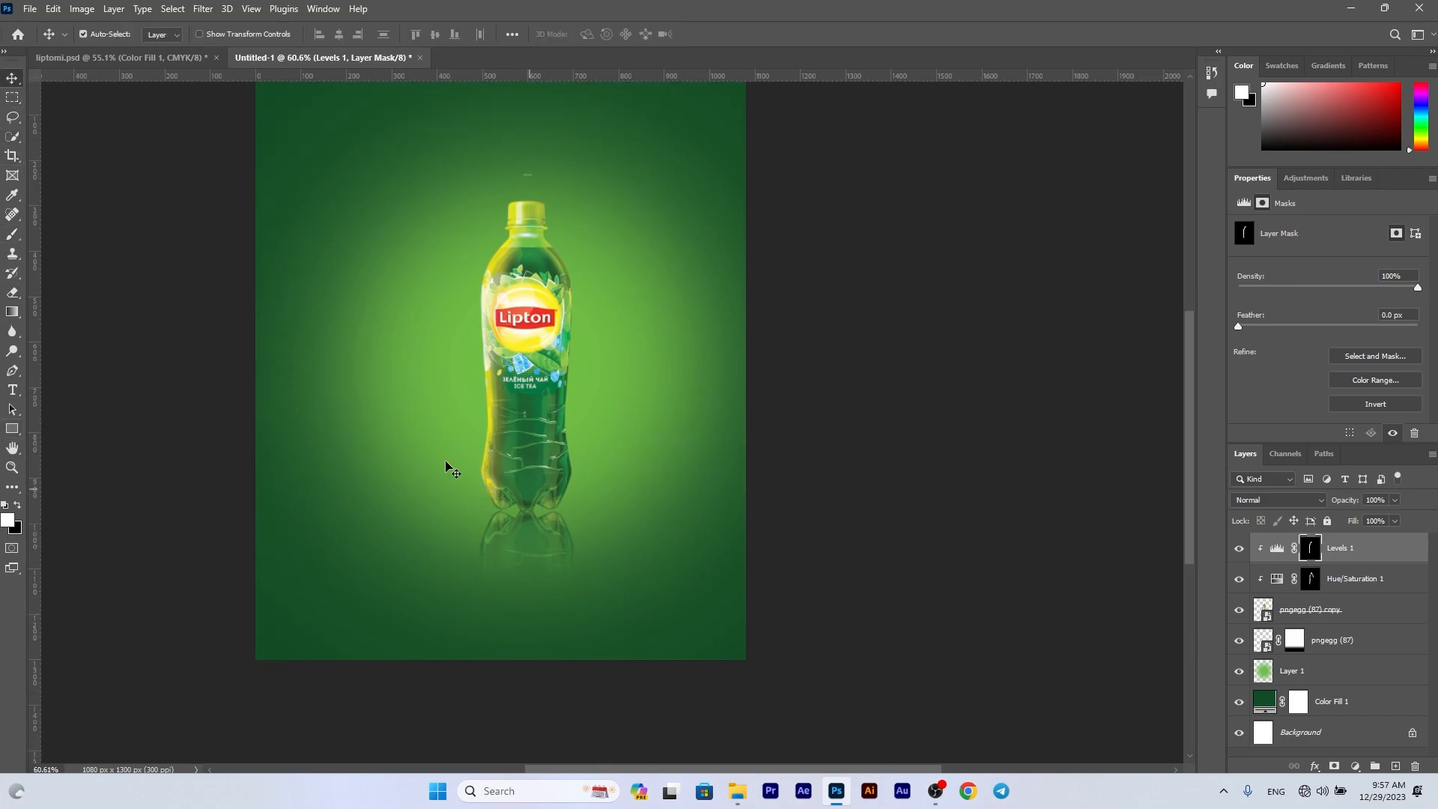
# Create a new layer beneath the upright bottle and flatten the black 45 px soft brush into a thin ellipse angled at 178°
pyautogui.click(470, 487)
pyautogui.keyDown('ctrl'); pyautogui.click(1394, 766); pyautogui.keyUp('ctrl')
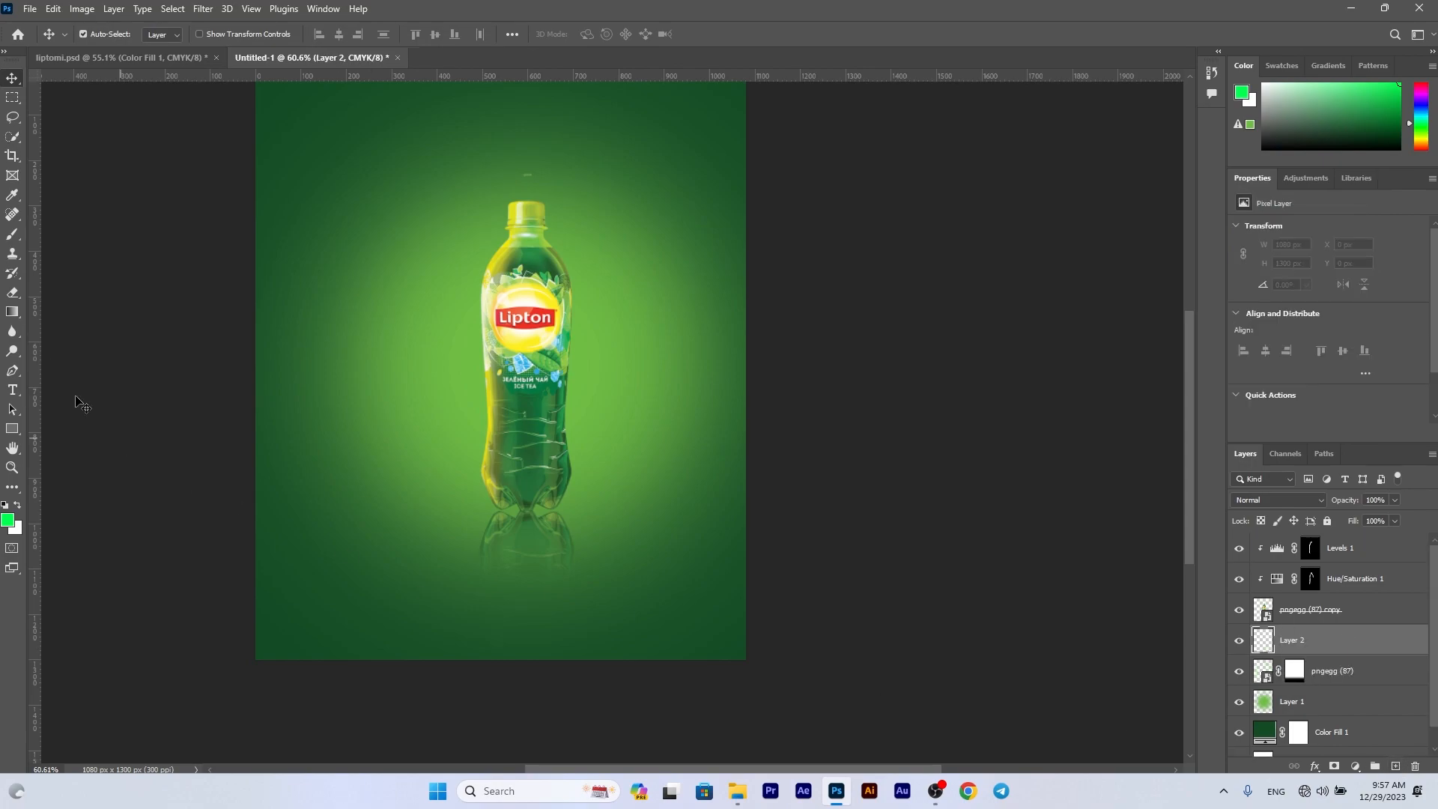
pyautogui.click(12, 235)
pyautogui.click(6, 503)
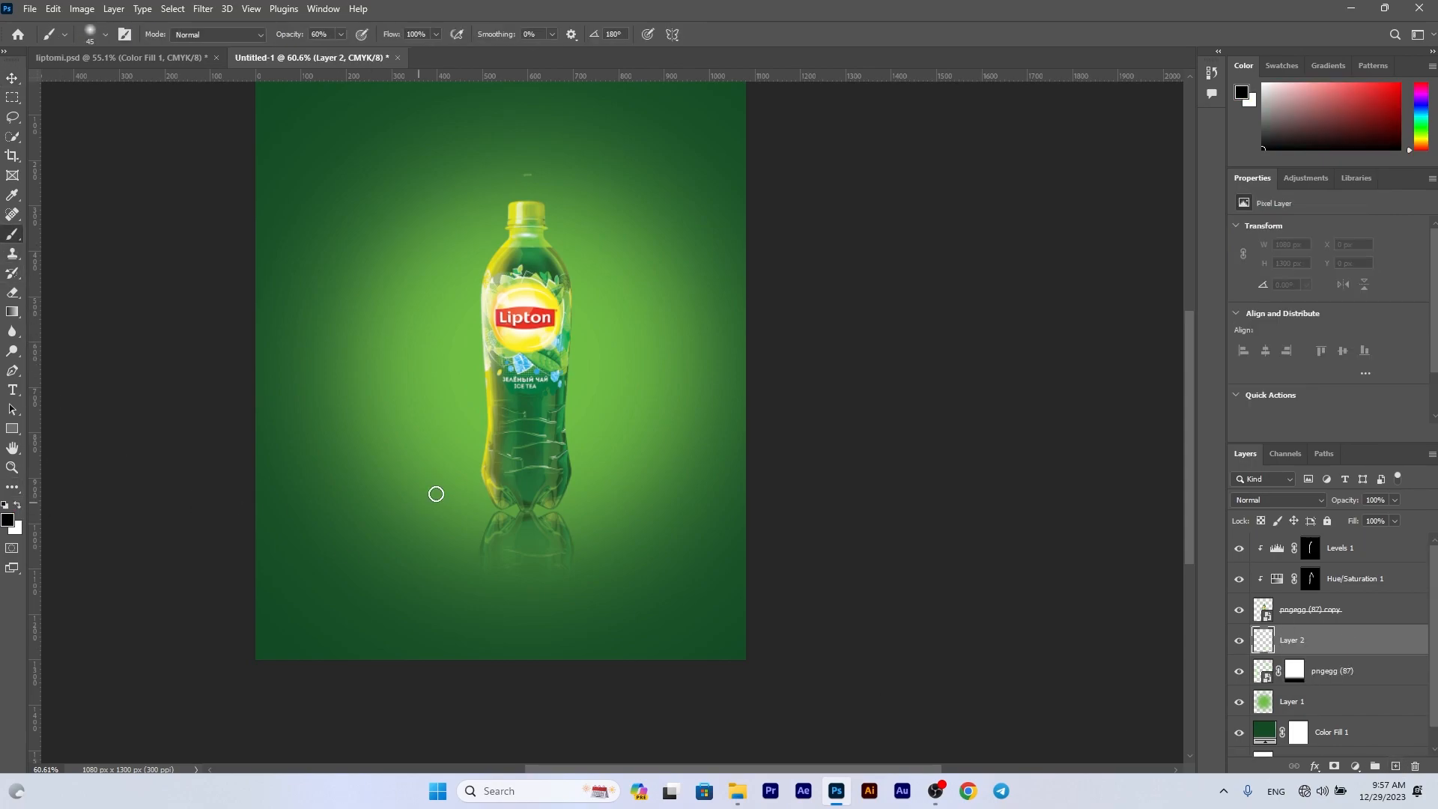
pyautogui.rightClick(466, 492)
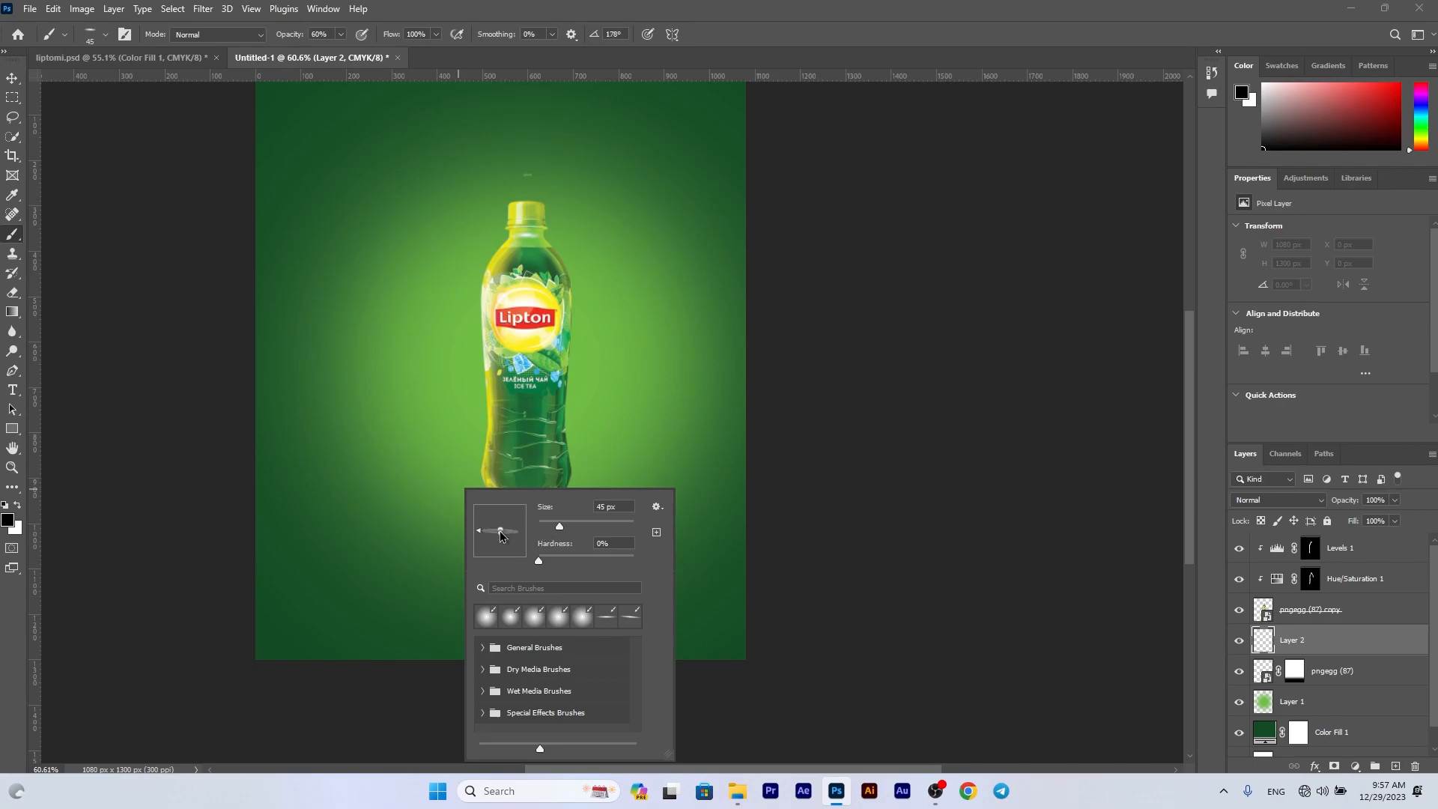
pyautogui.click(1371, 635)
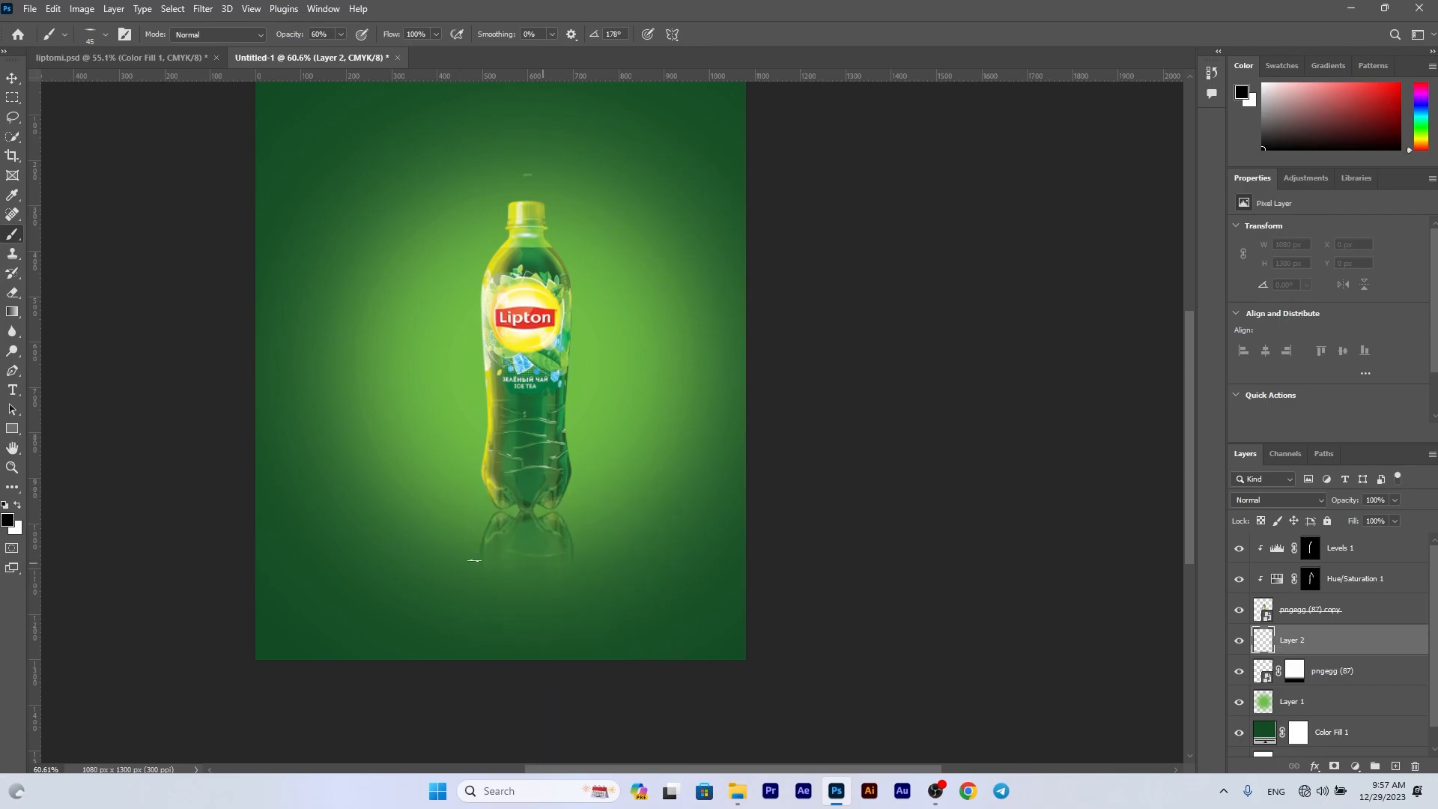
# Set the brush opacity to 100% and dab black contact shadows under the bottle's centre, right and left feet
pyautogui.scroll(10, 525, 543)
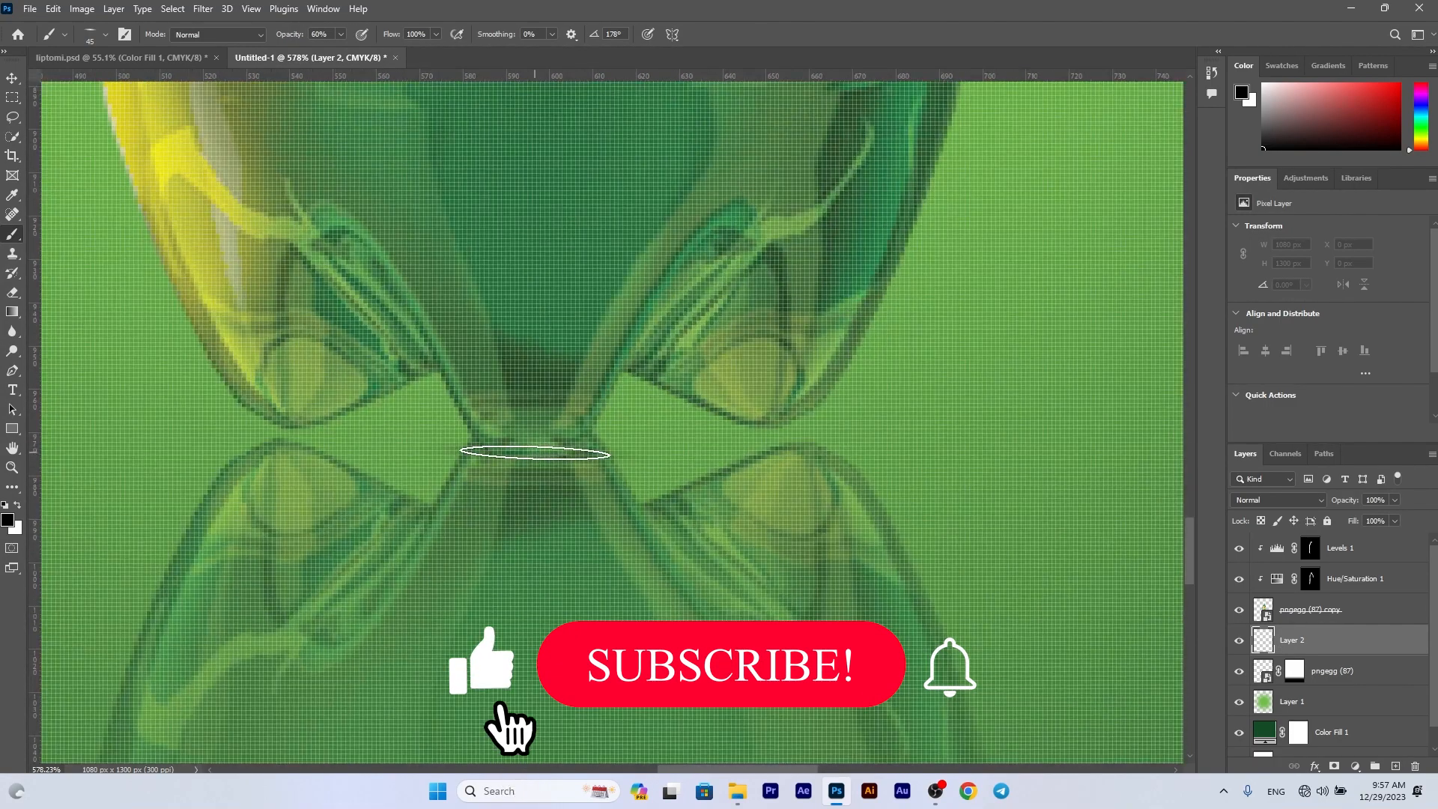
pyautogui.moveTo(303, 36); pyautogui.dragTo(367, 38)
pyautogui.click(539, 460)
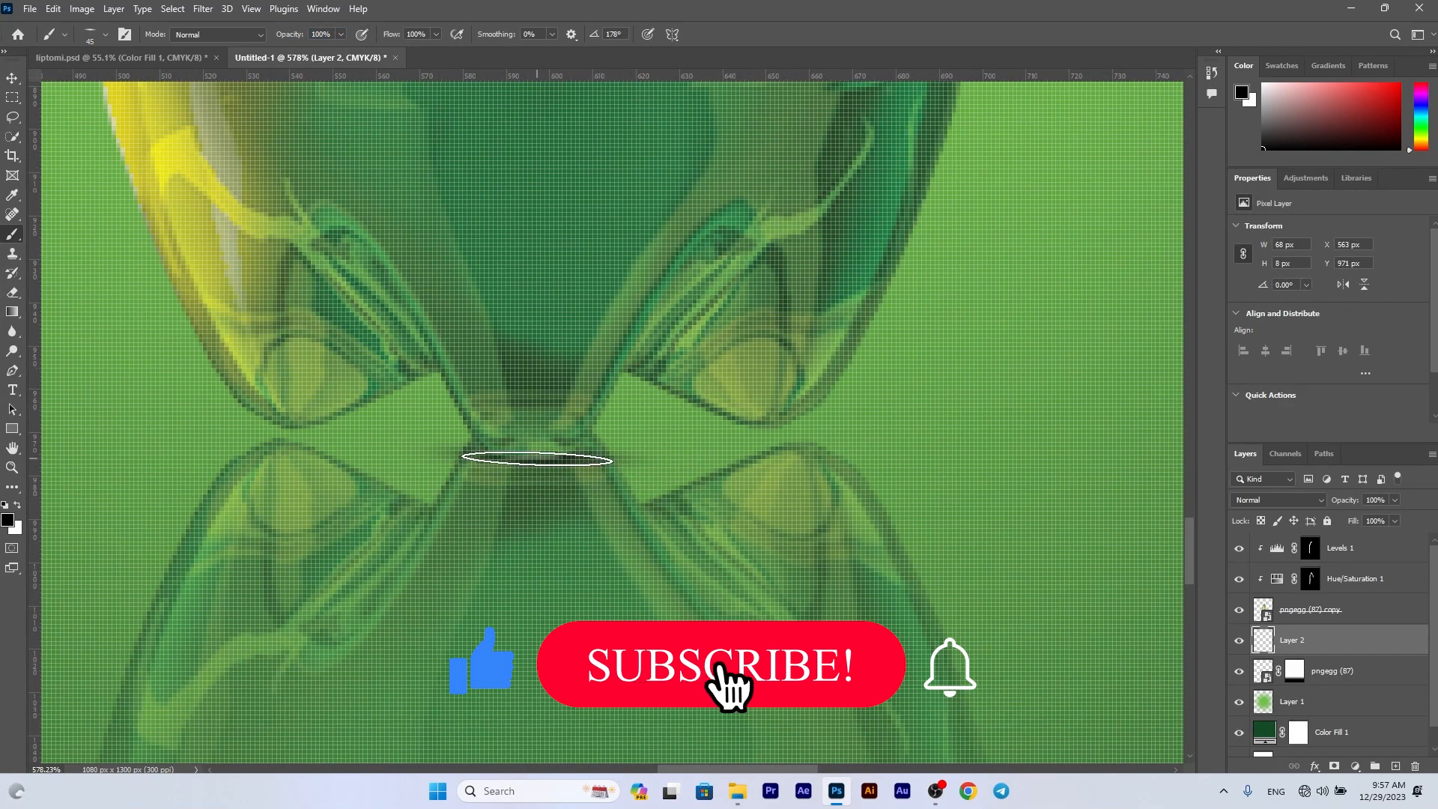
pyautogui.click(537, 459)
pyautogui.click(782, 431)
pyautogui.click(257, 432)
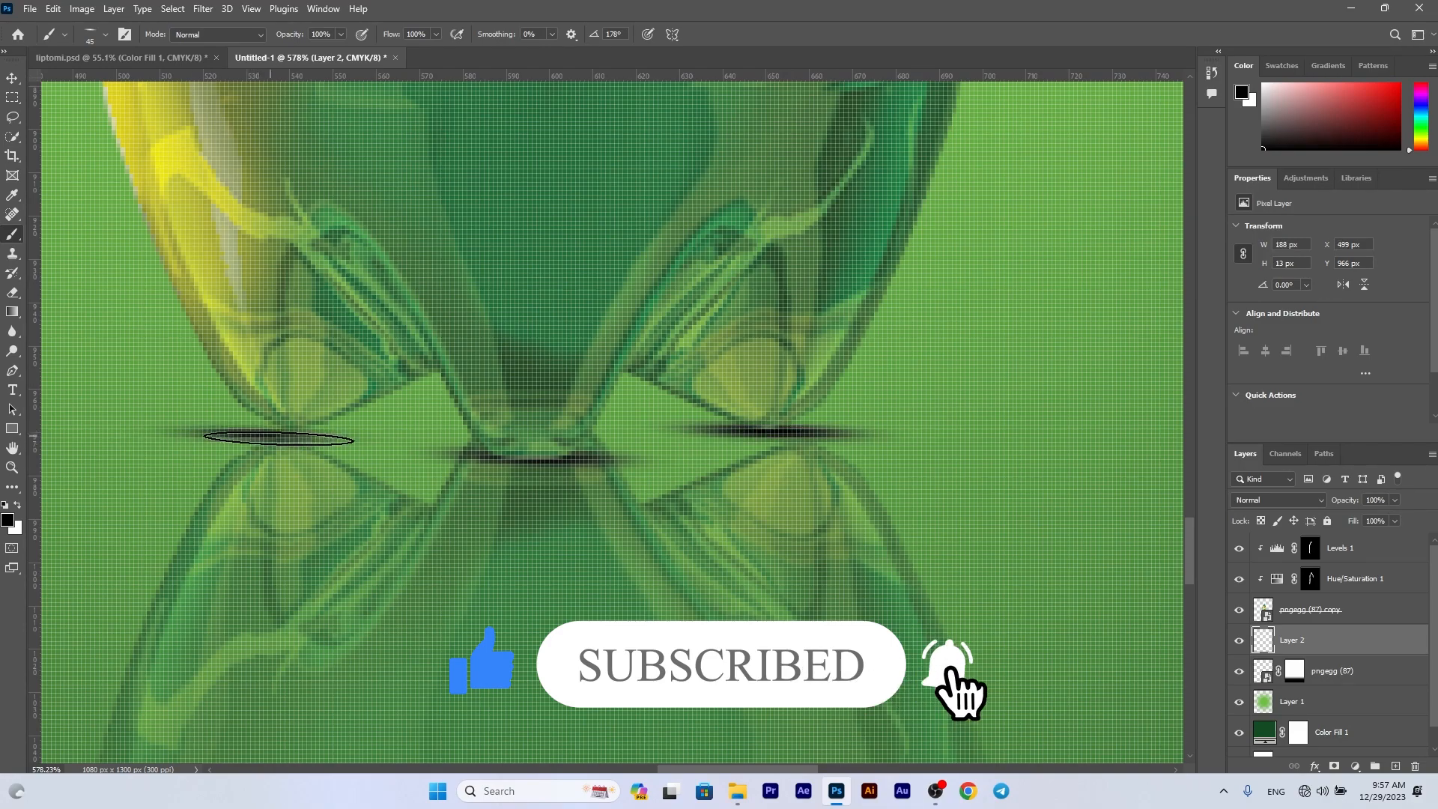
pyautogui.click(12, 78)
pyautogui.scroll(-10, 380, 478)
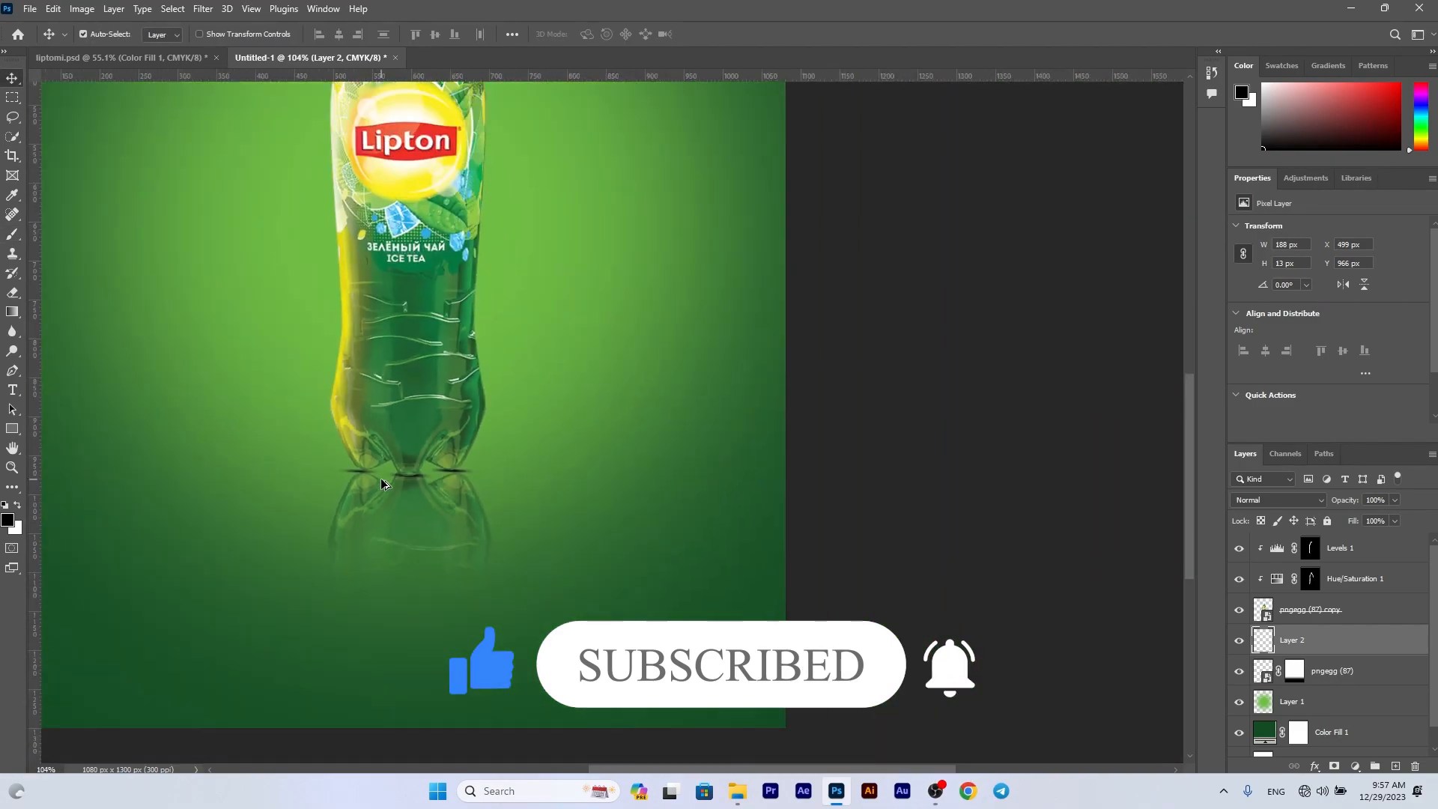
pyautogui.scroll(2, 380, 478)
pyautogui.scroll(1, 493, 509)
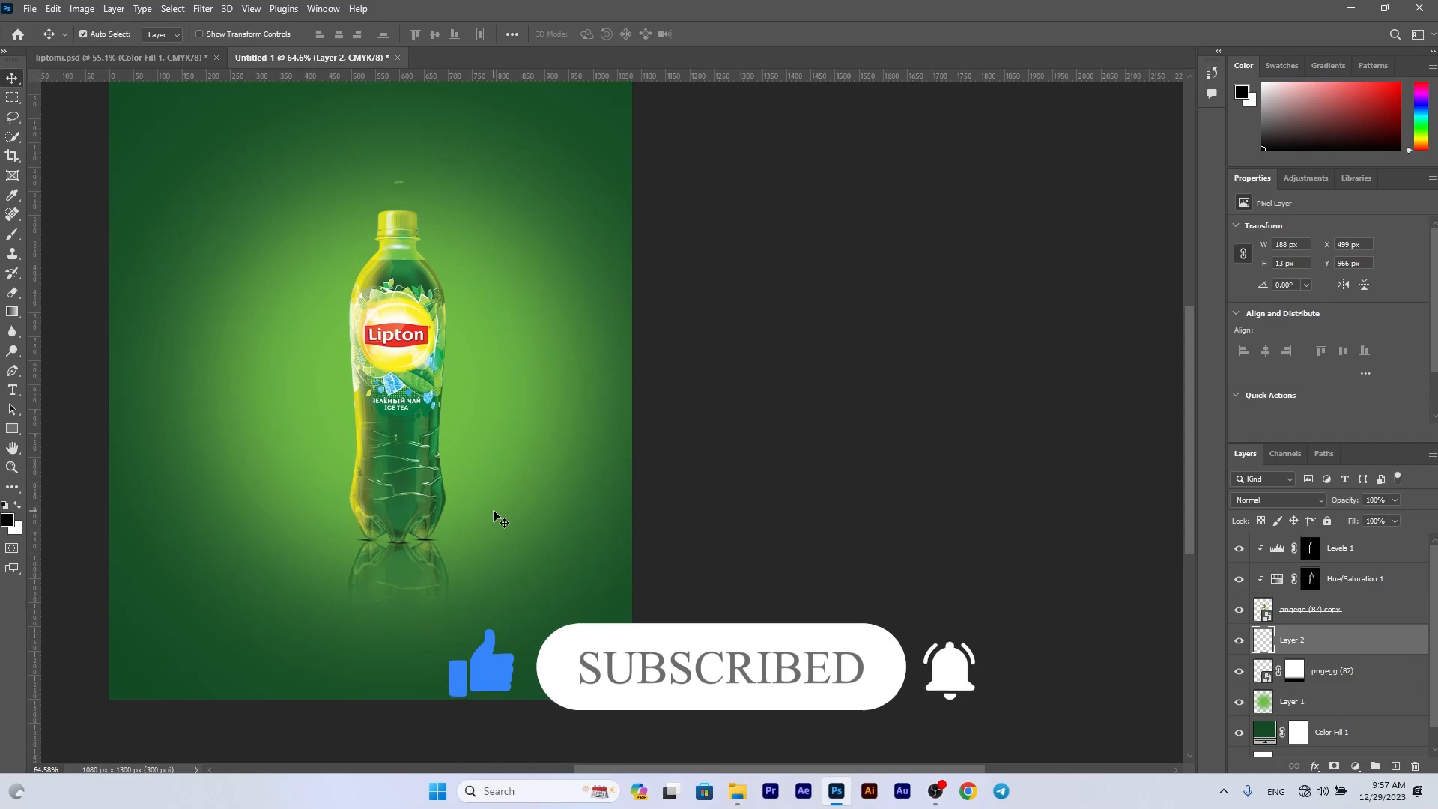
pyautogui.scroll(2, 333, 433)
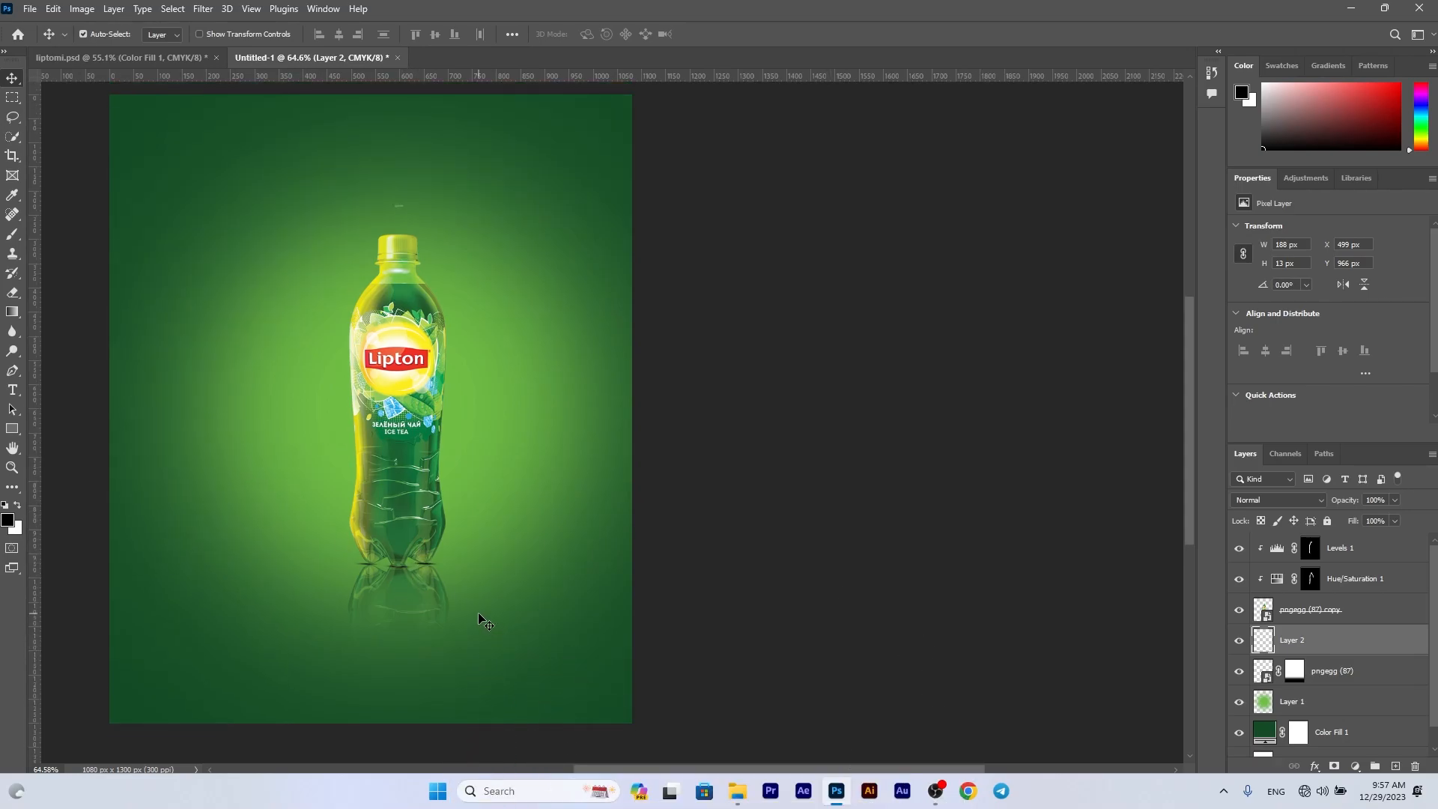
# Place the water splash image pngegg (94) behind the bottle at about 662 × 822 px, rotated to -16.13°
pyautogui.click(738, 791)
pyautogui.moveTo(316, 176); pyautogui.dragTo(481, 527)
pyautogui.moveTo(344, 217); pyautogui.dragTo(294, 245)
pyautogui.moveTo(575, 371); pyautogui.dragTo(491, 363)
pyautogui.click(740, 38)
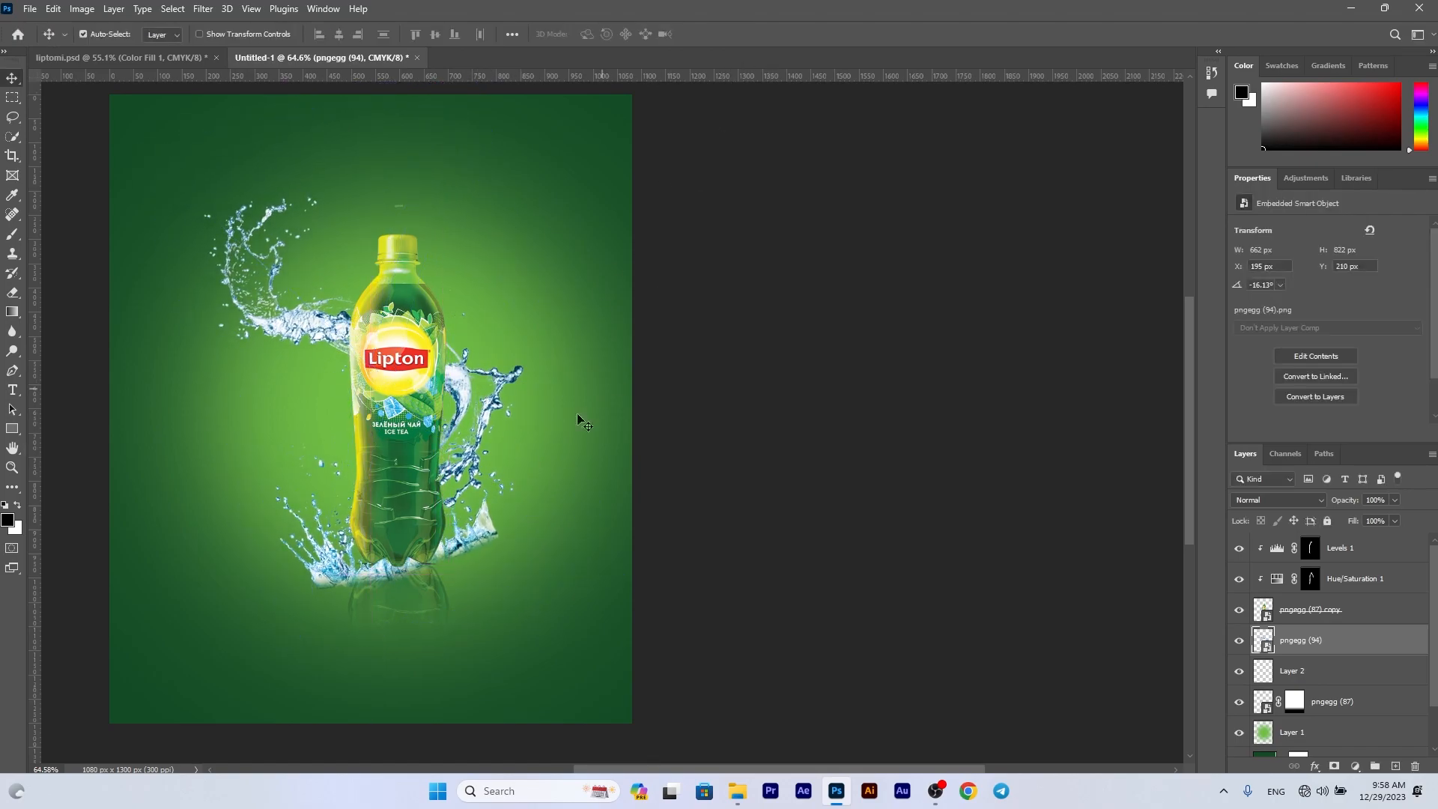
# Add a layer mask to the splash and hide its lower part around the bottle base with a 250 px soft black brush
pyautogui.click(468, 531)
pyautogui.click(491, 411)
pyautogui.click(1334, 767)
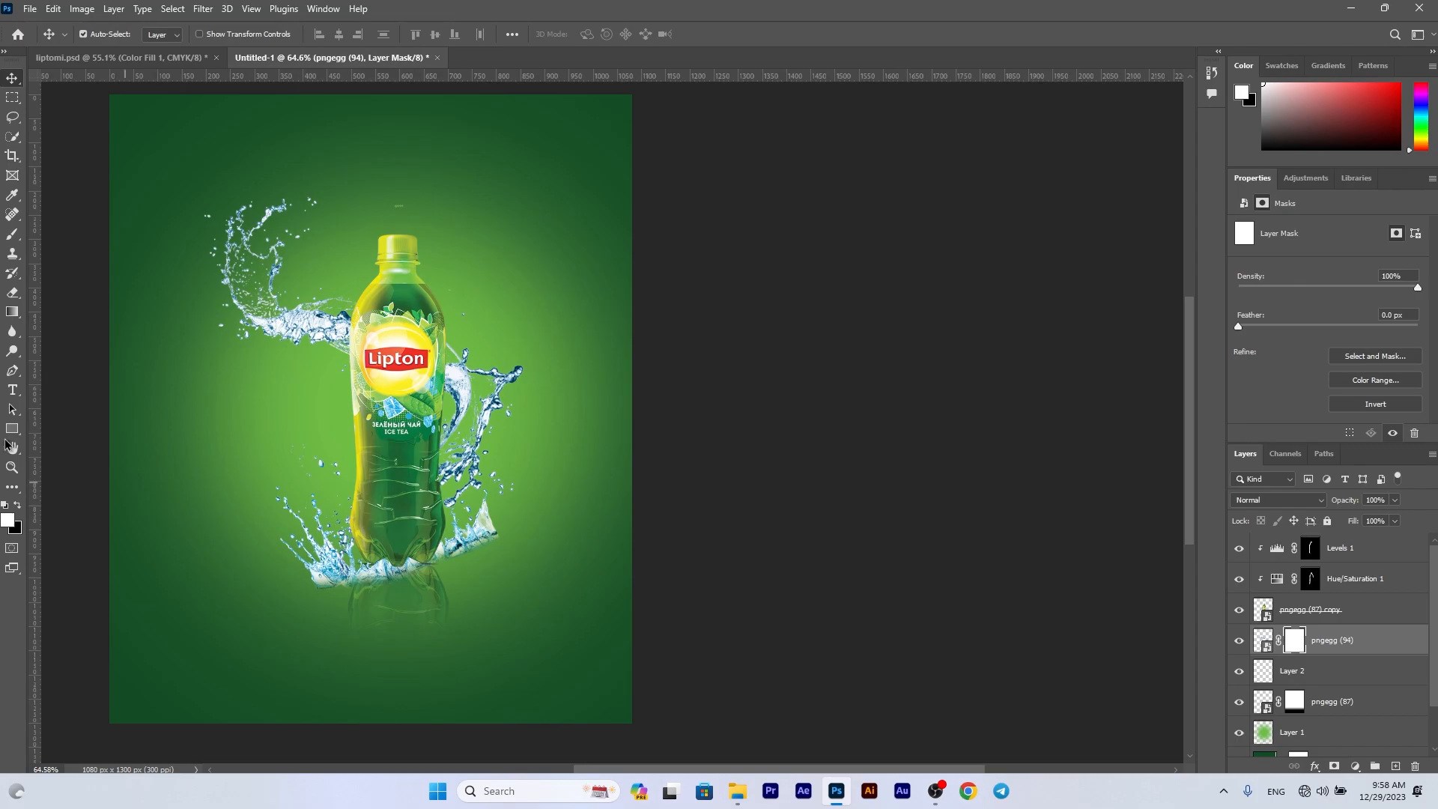
pyautogui.press('b')
pyautogui.rightClick(391, 548)
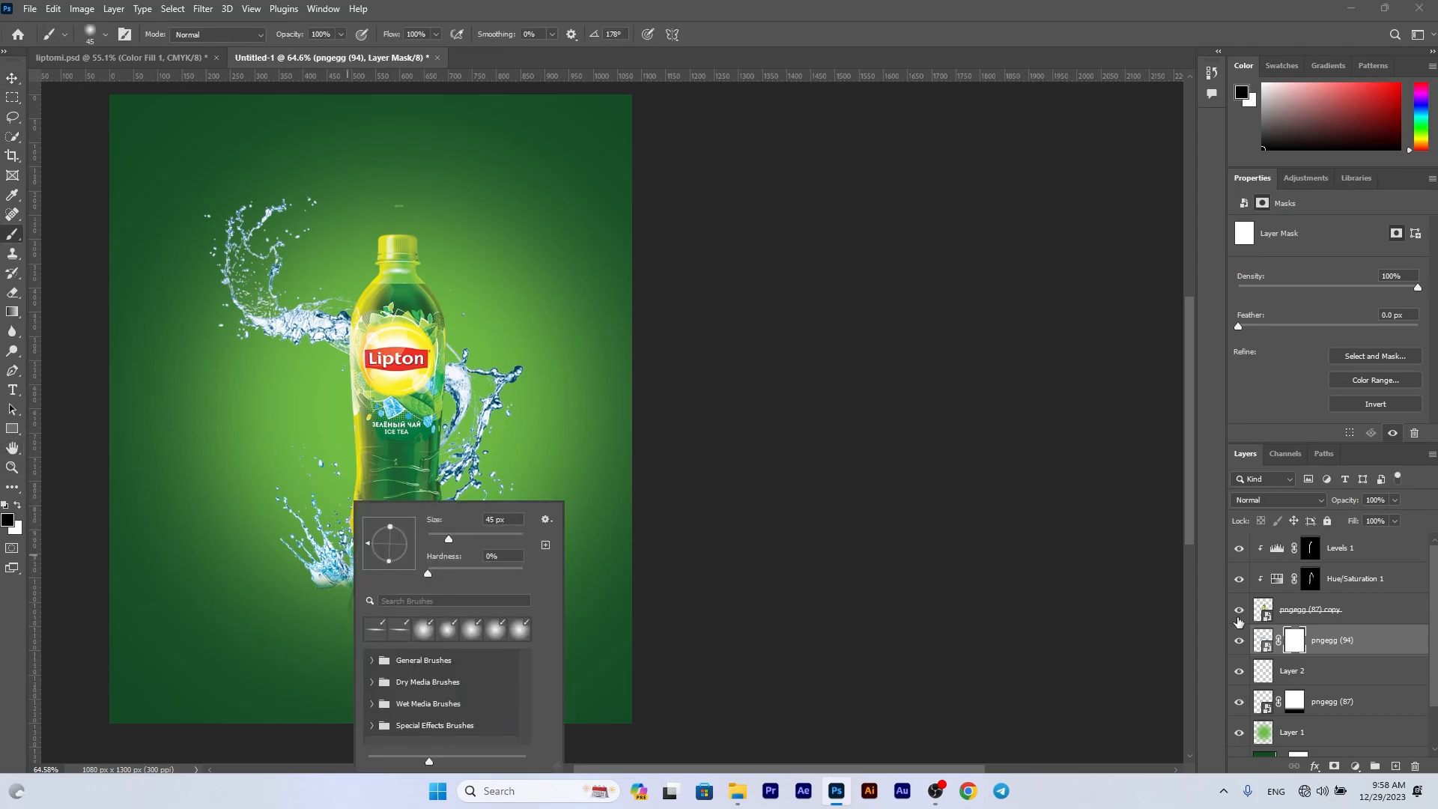
pyautogui.click(1296, 652)
pyautogui.press(']')
pyautogui.press(']')
pyautogui.press(']')
pyautogui.press(']')
pyautogui.press(']')
pyautogui.press(']')
pyautogui.press(']')
pyautogui.press(']')
pyautogui.press(']')
pyautogui.press(']')
pyautogui.moveTo(344, 565)
pyautogui.mouseDown()
pyautogui.moveTo(305, 532)
pyautogui.moveTo(359, 575)
pyautogui.moveTo(479, 587)
pyautogui.moveTo(500, 568)
pyautogui.moveTo(485, 557)
pyautogui.moveTo(408, 578)
pyautogui.mouseUp()
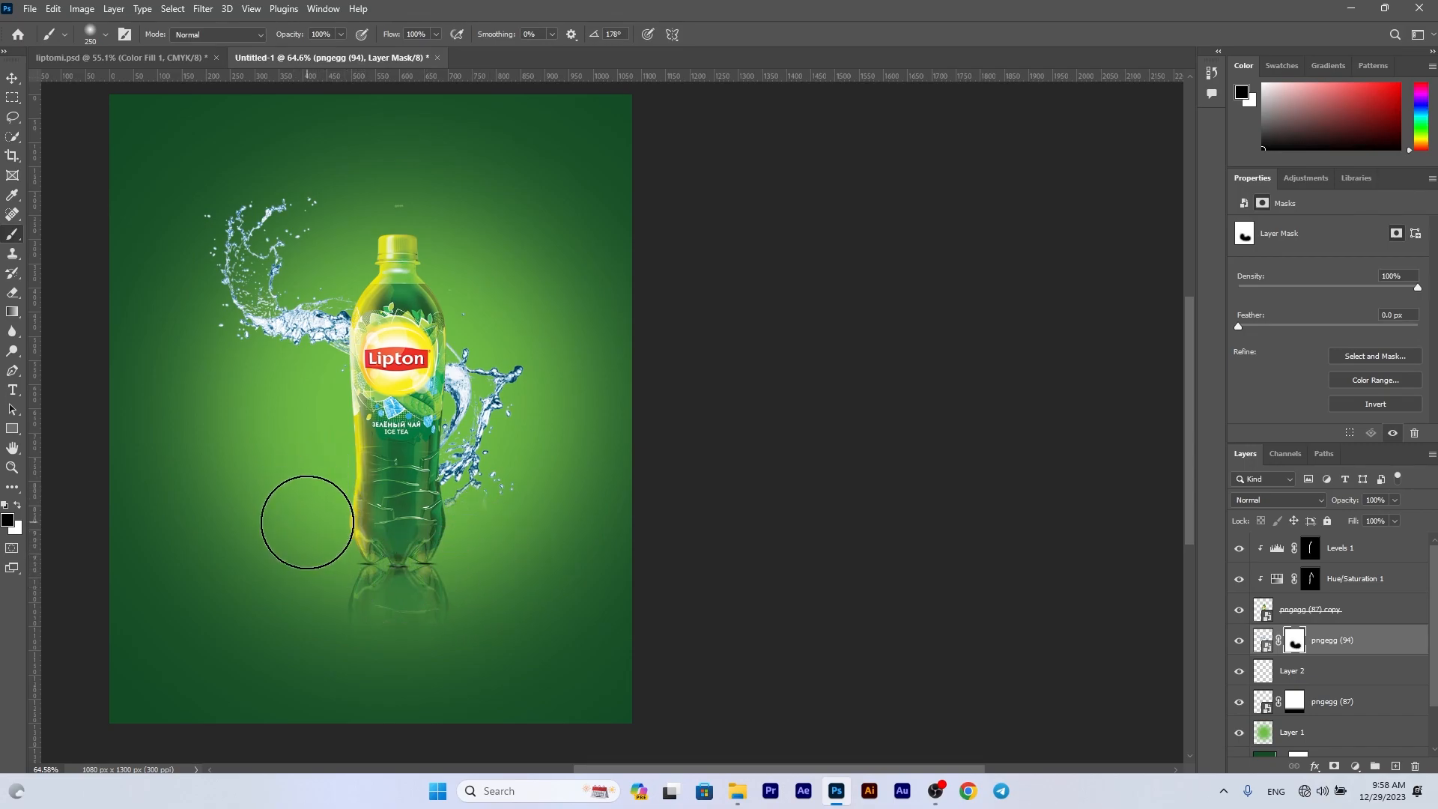
# Move the masked splash further left behind the bottle and transform it to 103.47% width and 98.30% height
pyautogui.press('v')
pyautogui.moveTo(496, 383); pyautogui.dragTo(438, 381)
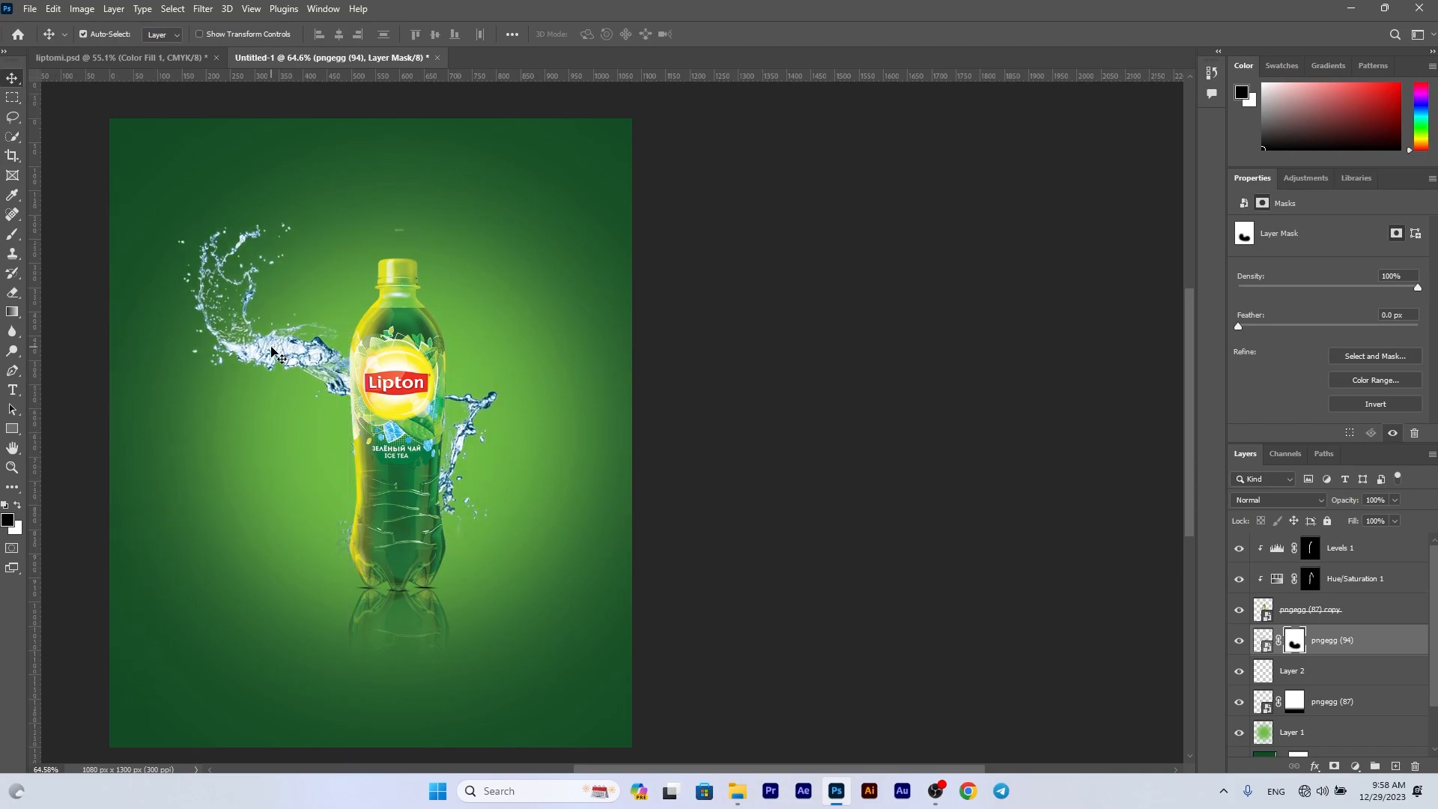
pyautogui.hotkey('ctrl', 't')
pyautogui.moveTo(178, 221); pyautogui.dragTo(166, 227)
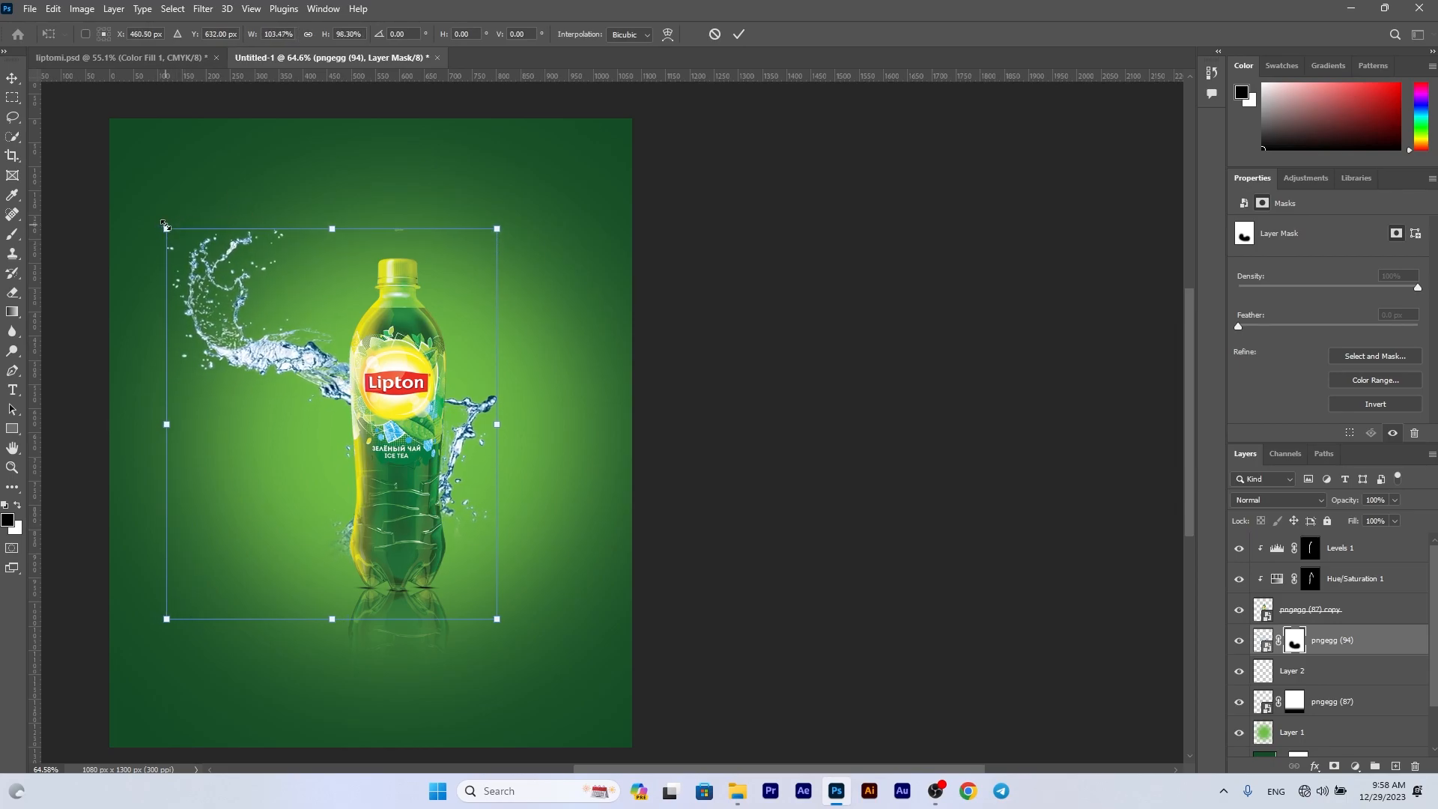
pyautogui.press('Return')
# Place the light-ray image pngegg (60) at 1080 × 1080 px behind the bottle, over the water splash
pyautogui.click(737, 791)
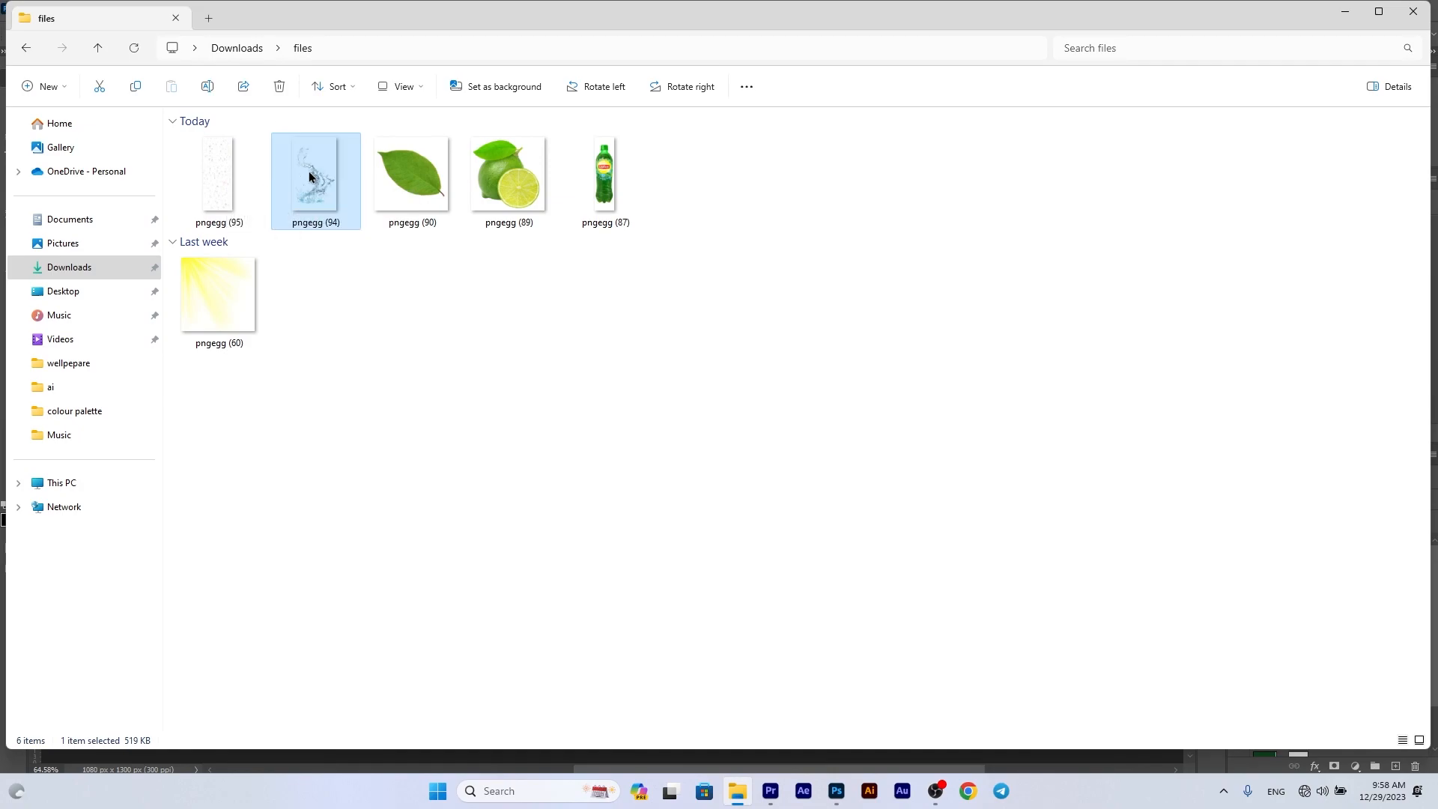
pyautogui.moveTo(199, 288); pyautogui.dragTo(195, 198)
pyautogui.click(738, 34)
pyautogui.press('h')
pyautogui.moveTo(408, 541); pyautogui.dragTo(602, 522)
pyautogui.press('v')
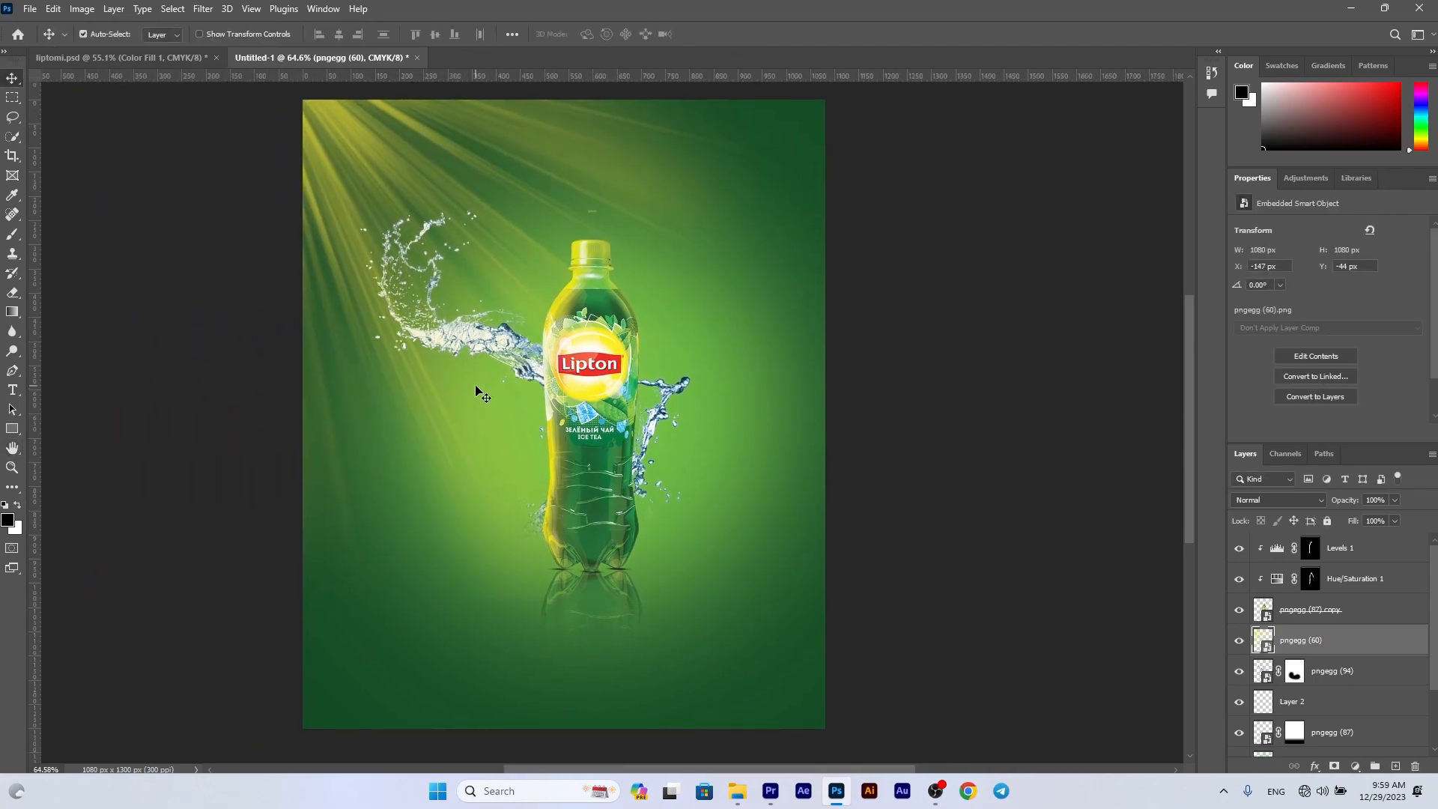
# Scale the light rays to 823 × 823 px in the poster's upper-left corner and bring their layer above all others
pyautogui.moveTo(355, 134); pyautogui.dragTo(363, 136)
pyautogui.hotkey('ctrl', 't')
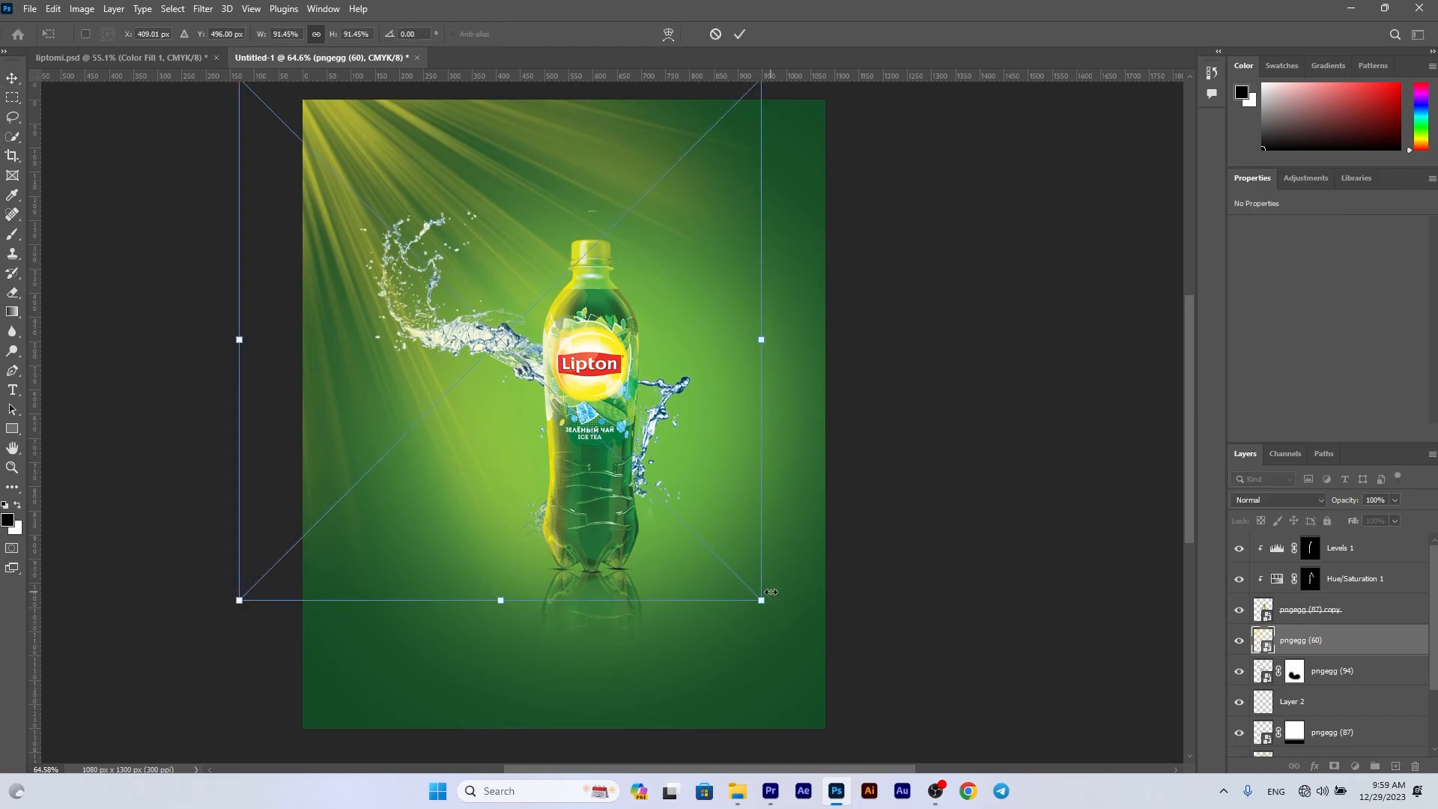
pyautogui.moveTo(763, 600); pyautogui.dragTo(692, 530)
pyautogui.moveTo(463, 207); pyautogui.dragTo(440, 146)
pyautogui.scroll(1, 485, 271)
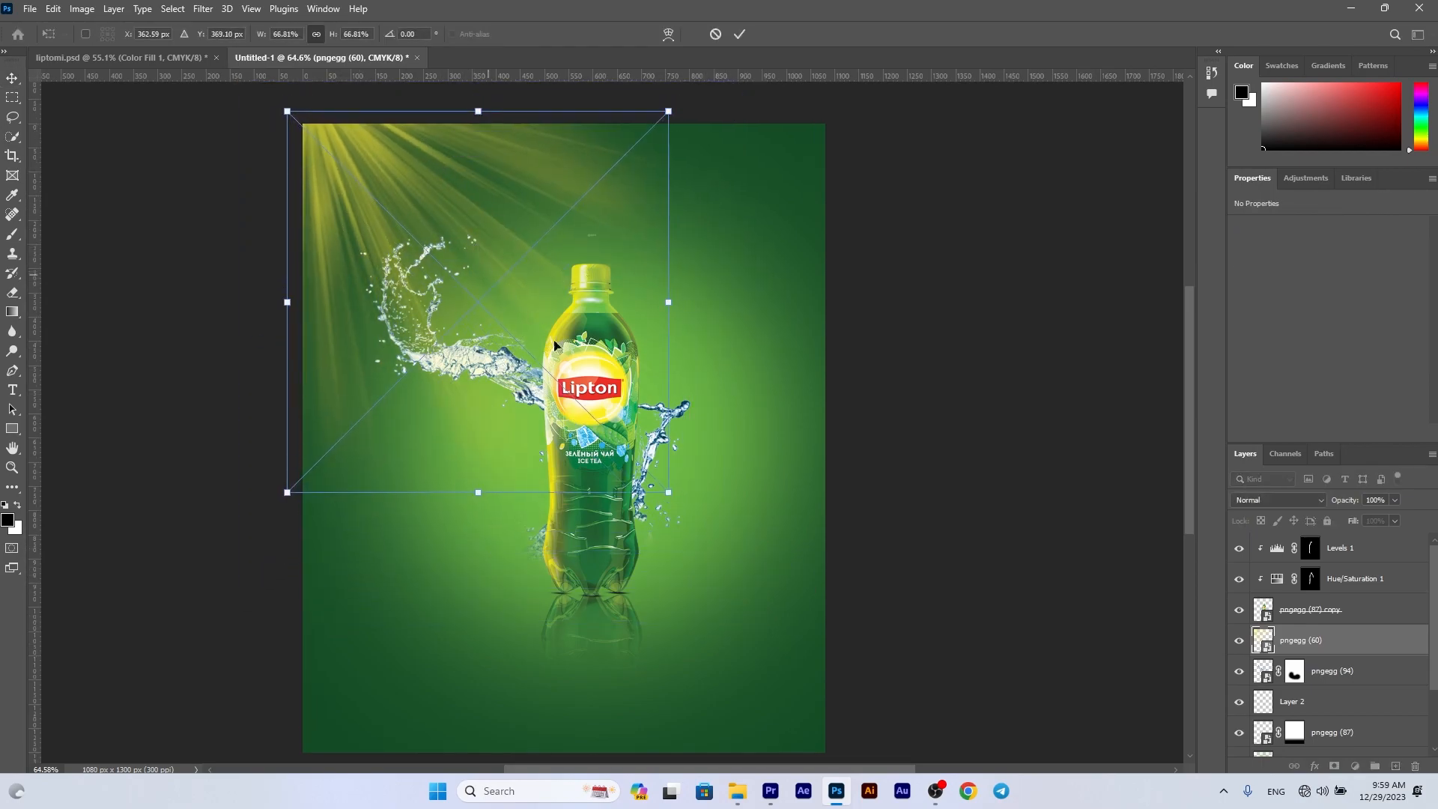
pyautogui.press('Return')
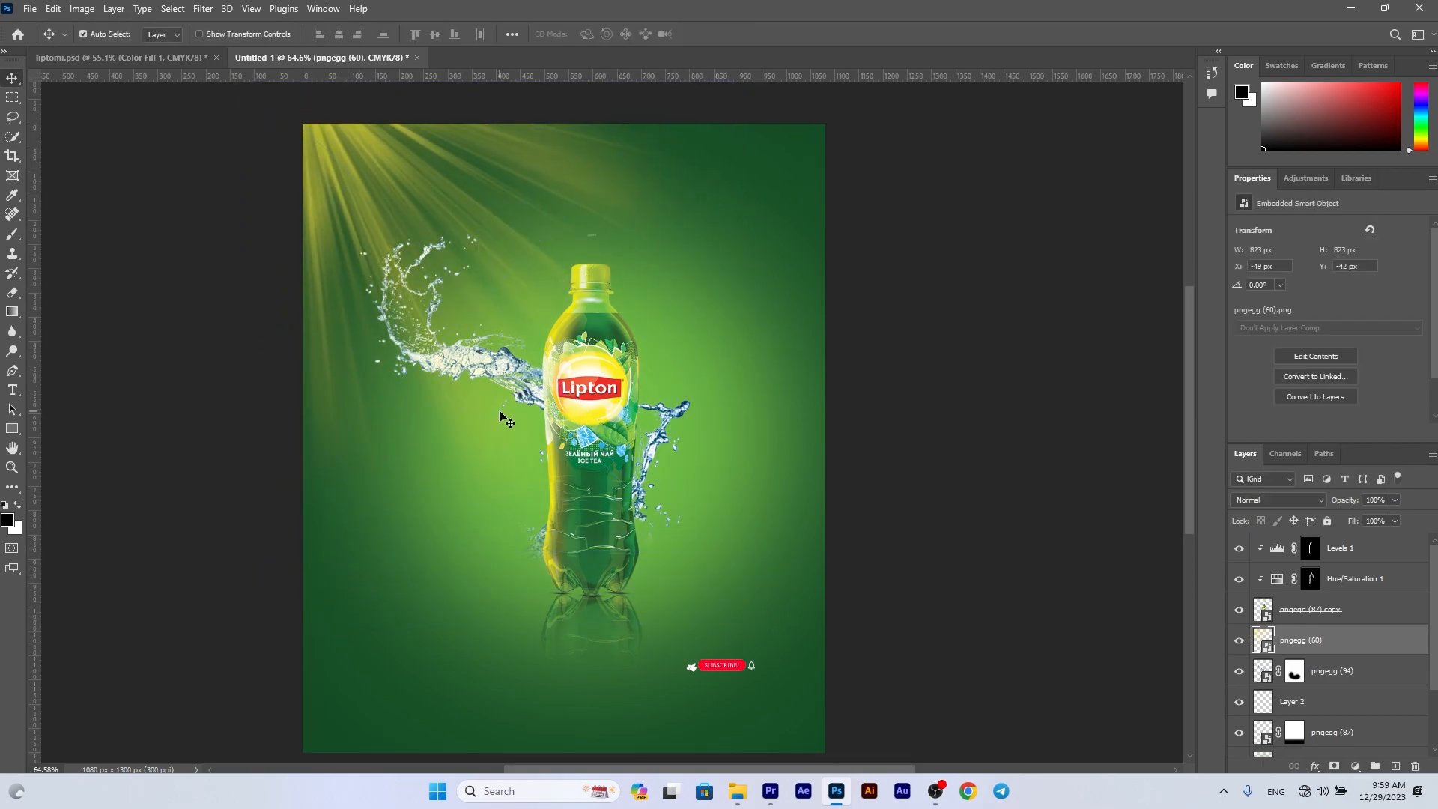
pyautogui.moveTo(1300, 643); pyautogui.dragTo(1318, 541)
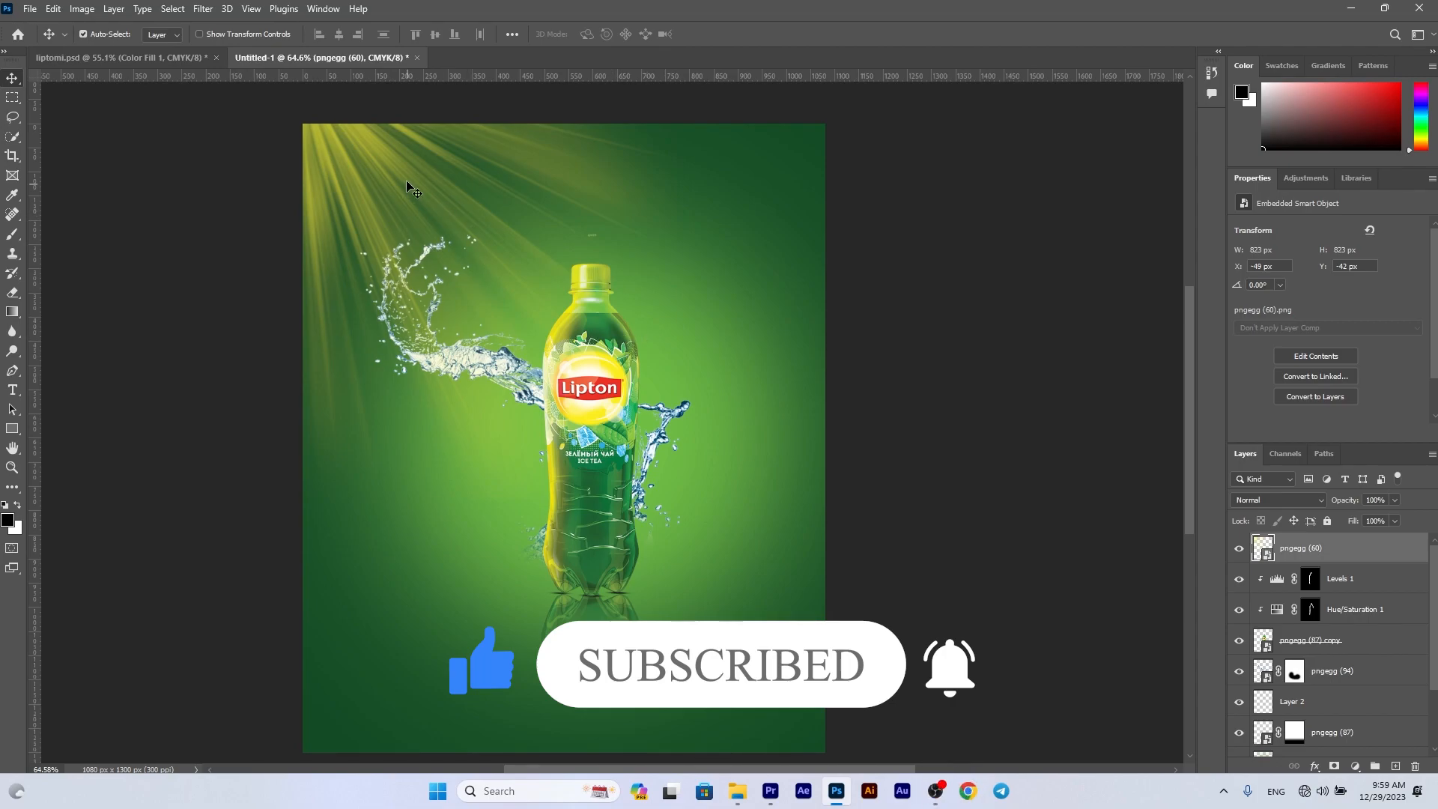
# Resize the light rays to 851 × 851 px and position them at X -46 px, Y -30 px
pyautogui.hotkey('ctrl', 't')
pyautogui.moveTo(678, 504); pyautogui.dragTo(646, 479)
pyautogui.moveTo(378, 168)
pyautogui.mouseDown()
pyautogui.moveTo(405, 208)
pyautogui.moveTo(409, 175)
pyautogui.moveTo(397, 187)
pyautogui.mouseUp()
pyautogui.moveTo(680, 501); pyautogui.dragTo(695, 517)
pyautogui.press('Return')
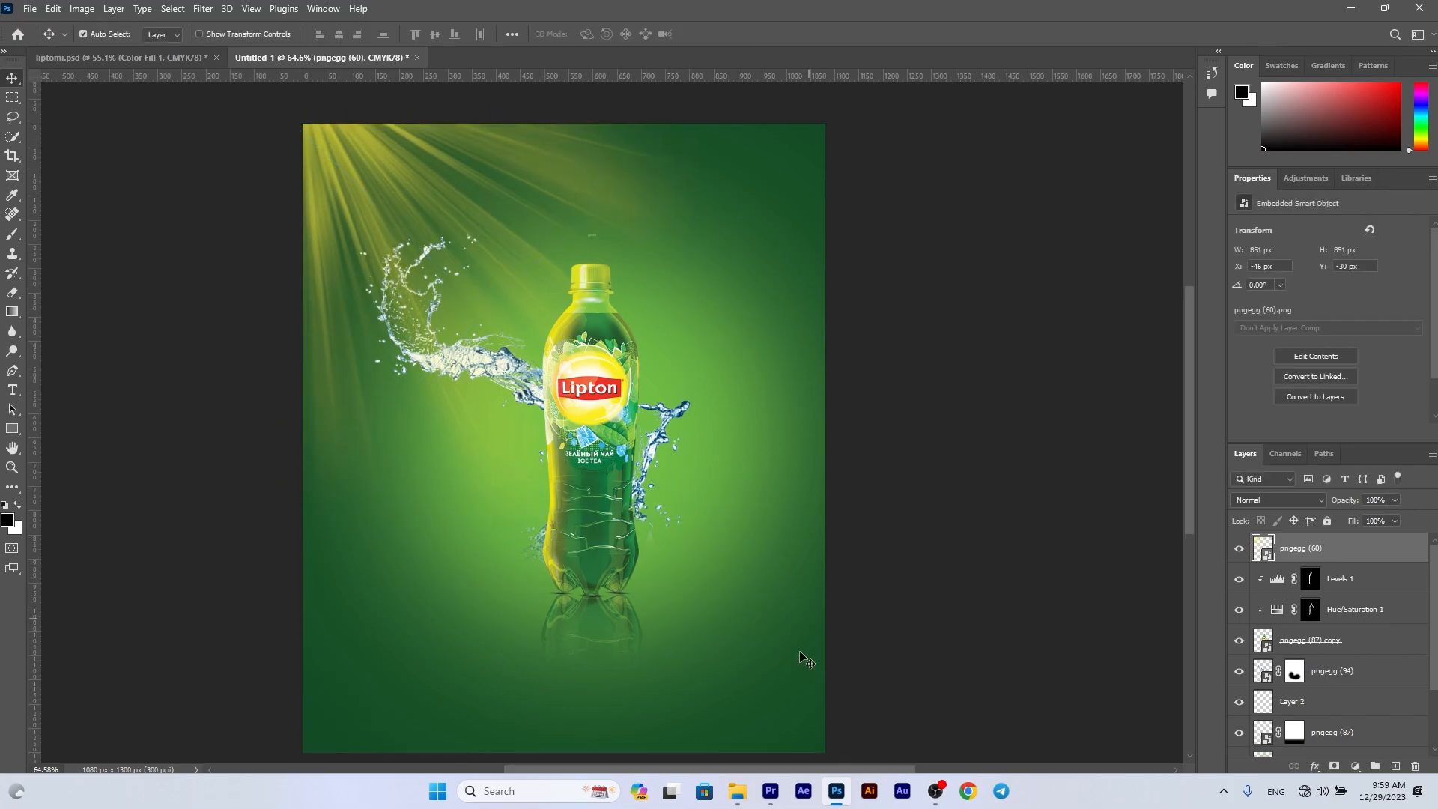
# Place the droplet image pngegg (95) over the bottle and clip its layer directly above the bottle layer, below Hue/Saturation 1
pyautogui.click(739, 790)
pyautogui.moveTo(237, 169); pyautogui.dragTo(593, 410)
pyautogui.press('Return')
pyautogui.moveTo(1358, 551); pyautogui.dragTo(1359, 666)
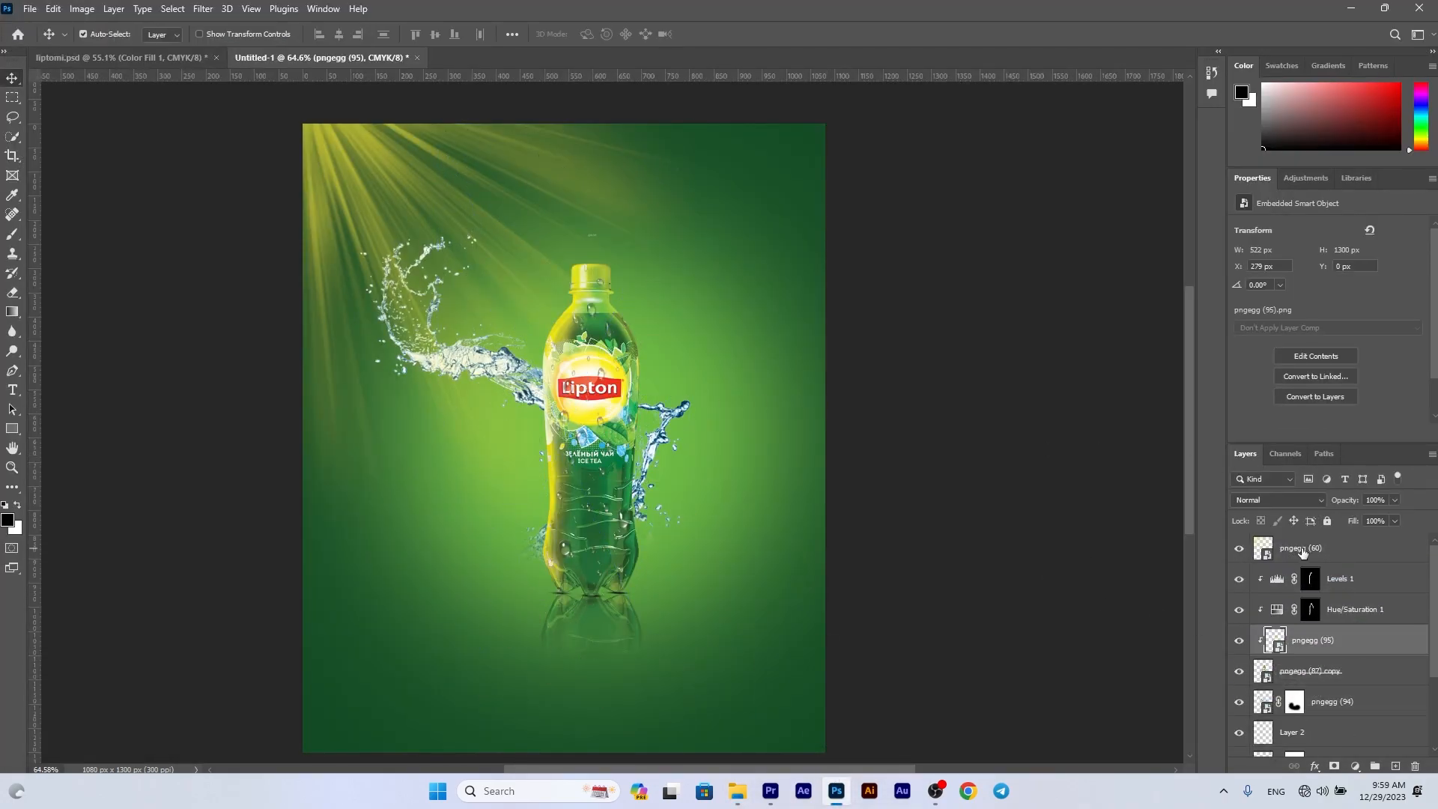
# Set the droplet layer's blend mode to Linear Light and add a layer mask to it
pyautogui.click(1281, 499)
pyautogui.click(1276, 628)
pyautogui.click(1334, 766)
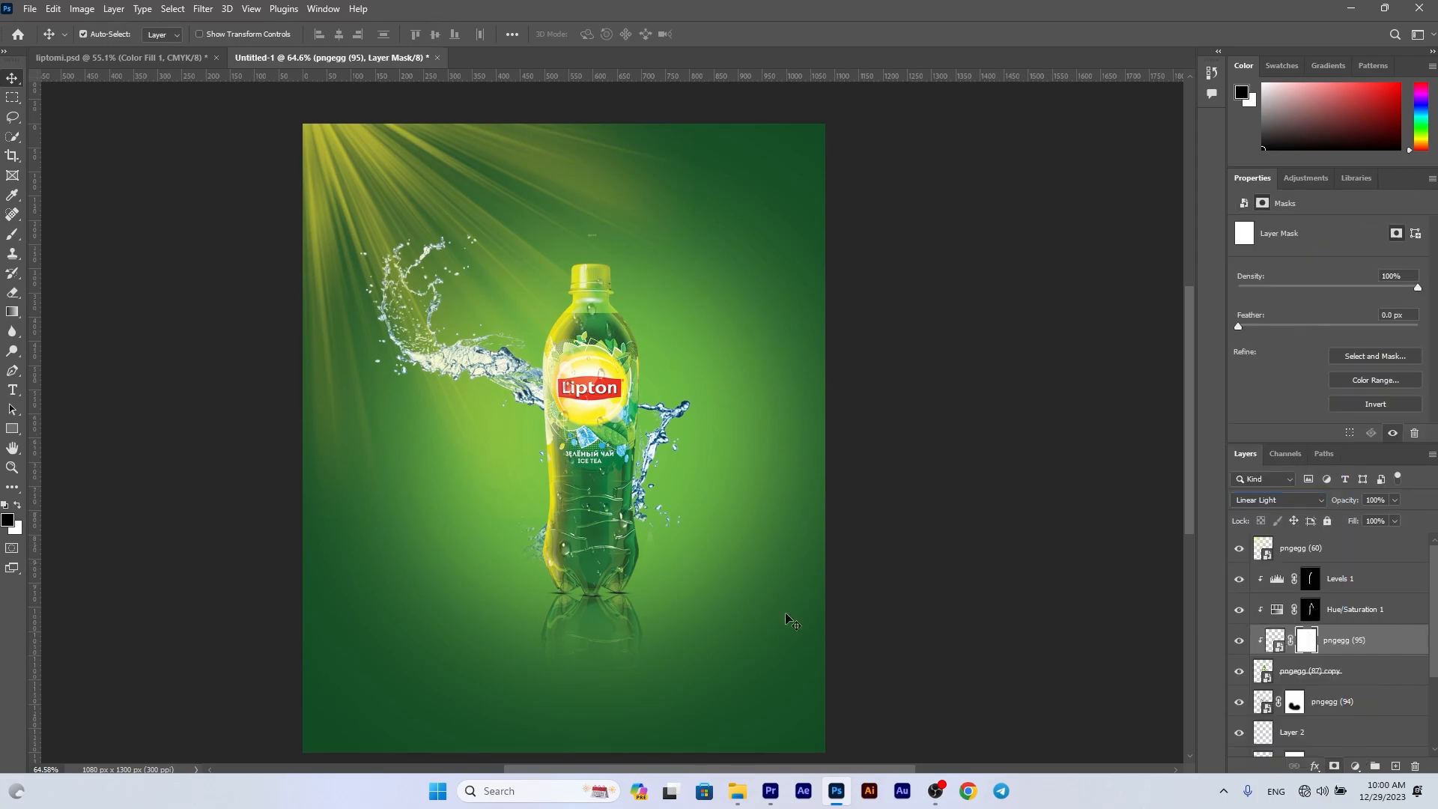
# Mask the droplets off the bottle's cap and neck with a black brush, and remove the cap's yellow tint through the adjustment layers' masks
pyautogui.click(12, 236)
pyautogui.scroll(5, 598, 287)
pyautogui.press('[')
pyautogui.press('[')
pyautogui.press('[')
pyautogui.moveTo(601, 278); pyautogui.dragTo(577, 247)
pyautogui.moveTo(591, 322)
pyautogui.mouseDown()
pyautogui.moveTo(365, 392)
pyautogui.moveTo(619, 237)
pyautogui.moveTo(568, 295)
pyautogui.moveTo(552, 245)
pyautogui.moveTo(614, 266)
pyautogui.moveTo(566, 299)
pyautogui.moveTo(577, 243)
pyautogui.moveTo(627, 256)
pyautogui.moveTo(703, 358)
pyautogui.moveTo(570, 284)
pyautogui.moveTo(641, 246)
pyautogui.moveTo(588, 257)
pyautogui.moveTo(581, 321)
pyautogui.mouseUp()
pyautogui.click(1310, 580)
pyautogui.click(1310, 609)
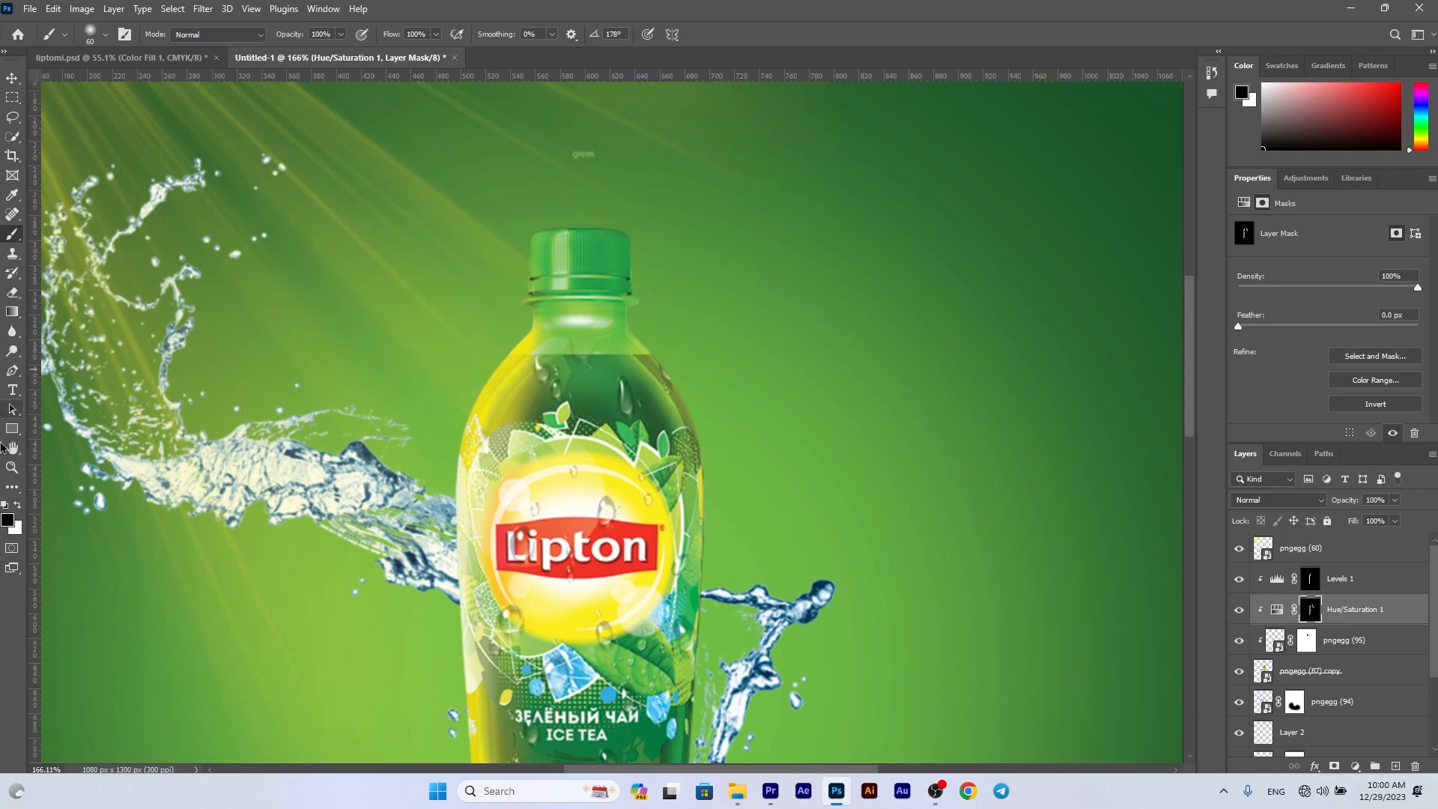
# Paint a yellow rim light along the cap and neck edges on the Levels 1 mask with a 15 px white brush
pyautogui.click(1311, 585)
pyautogui.press('x')
pyautogui.press('[')
pyautogui.press('[')
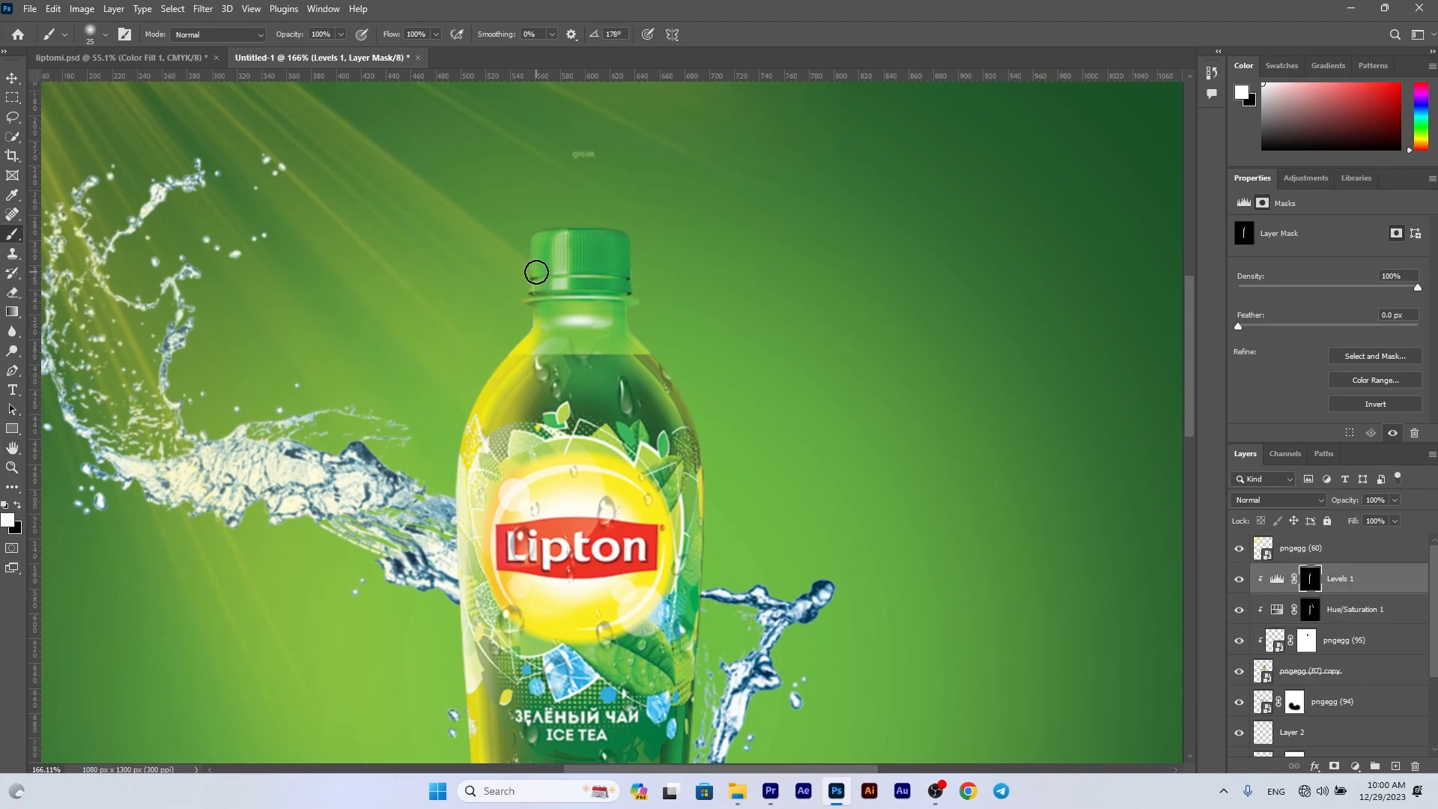
pyautogui.scroll(5, 536, 272)
pyautogui.press('[')
pyautogui.press('[')
pyautogui.press(']')
pyautogui.press(']')
pyautogui.moveTo(532, 410)
pyautogui.mouseDown()
pyautogui.moveTo(522, 167)
pyautogui.moveTo(727, 158)
pyautogui.mouseUp()
pyautogui.scroll(-5, 519, 420)
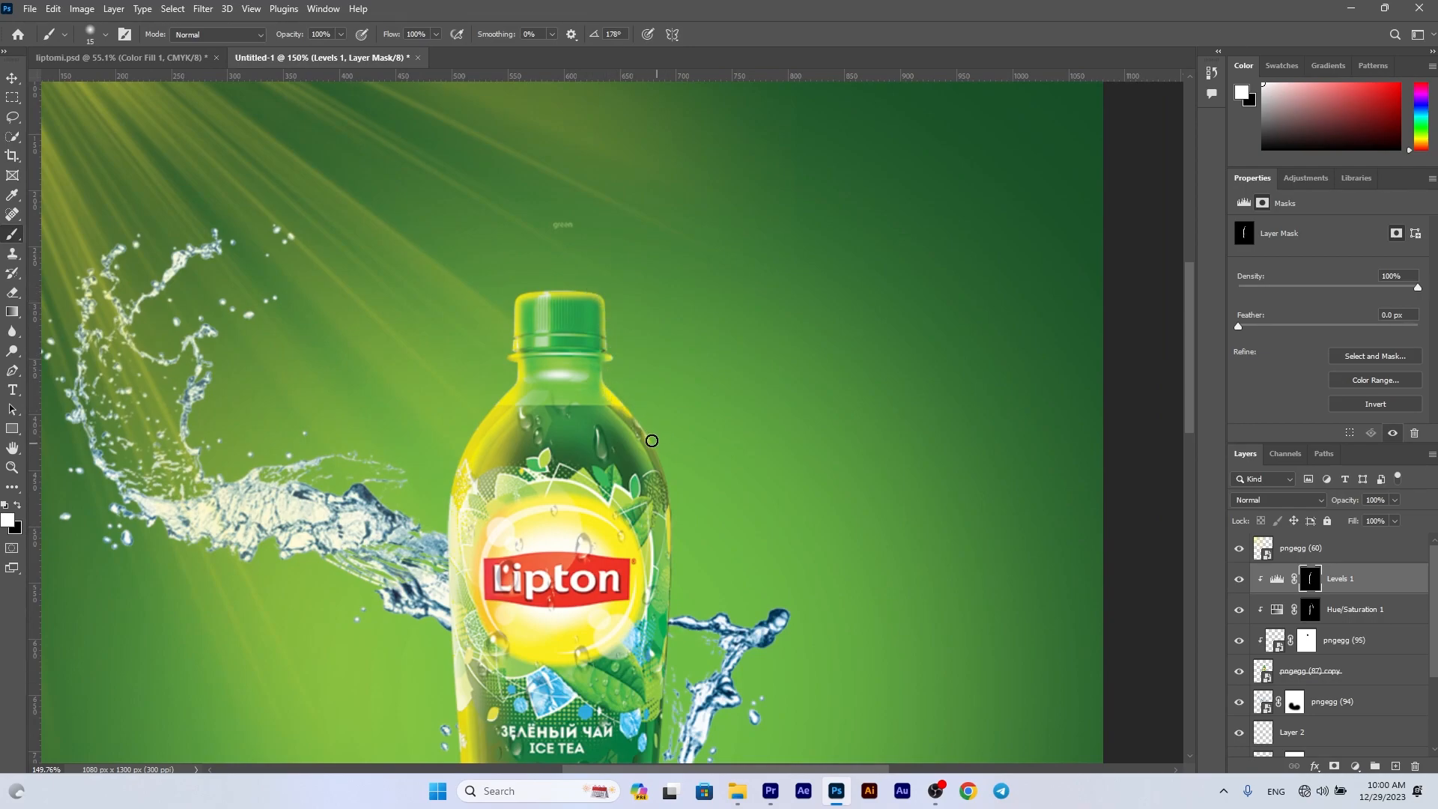
# Brush a soft glow over the bottle's left half on the Levels 1 mask with a large white brush at 52% opacity
pyautogui.scroll(-4, 650, 475)
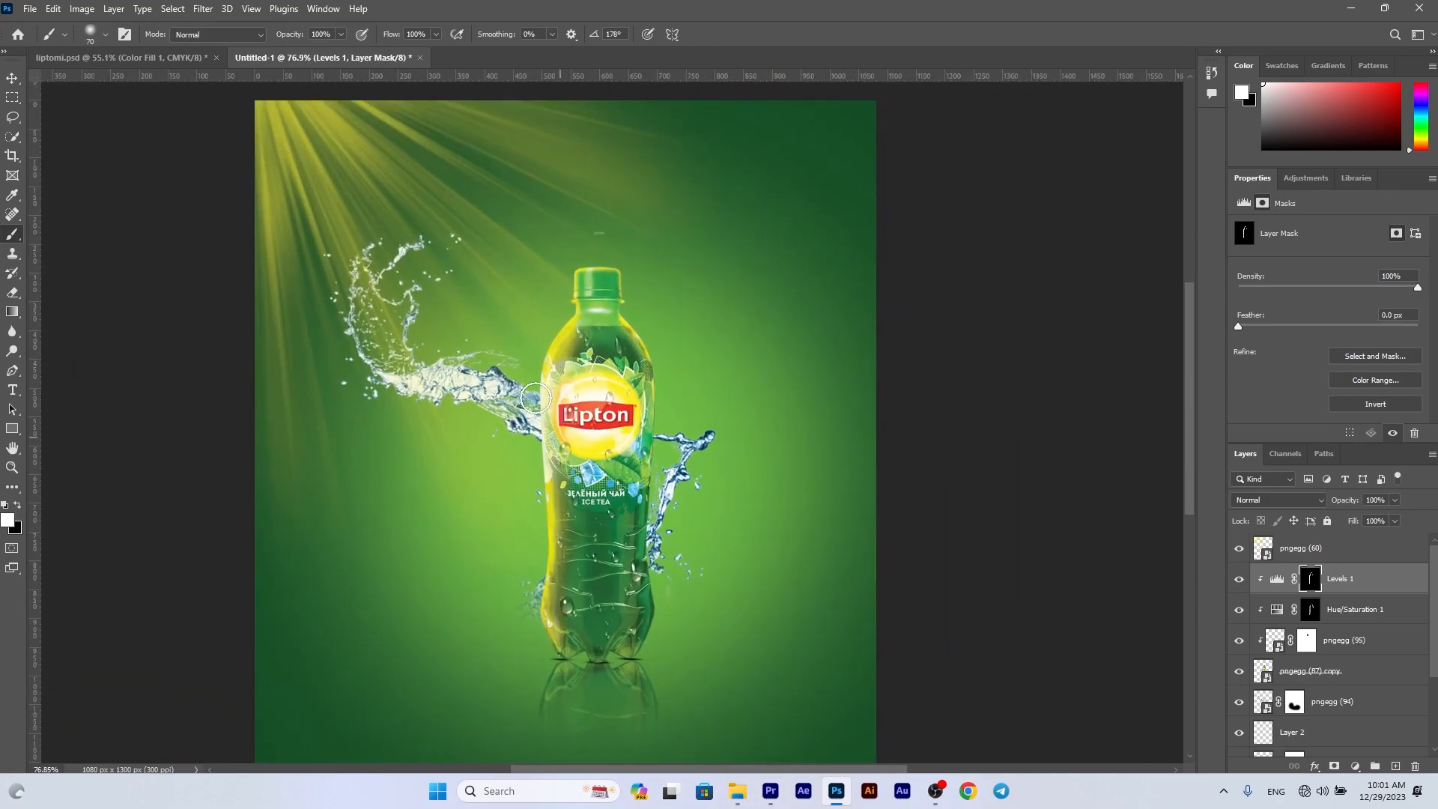
pyautogui.press('[')
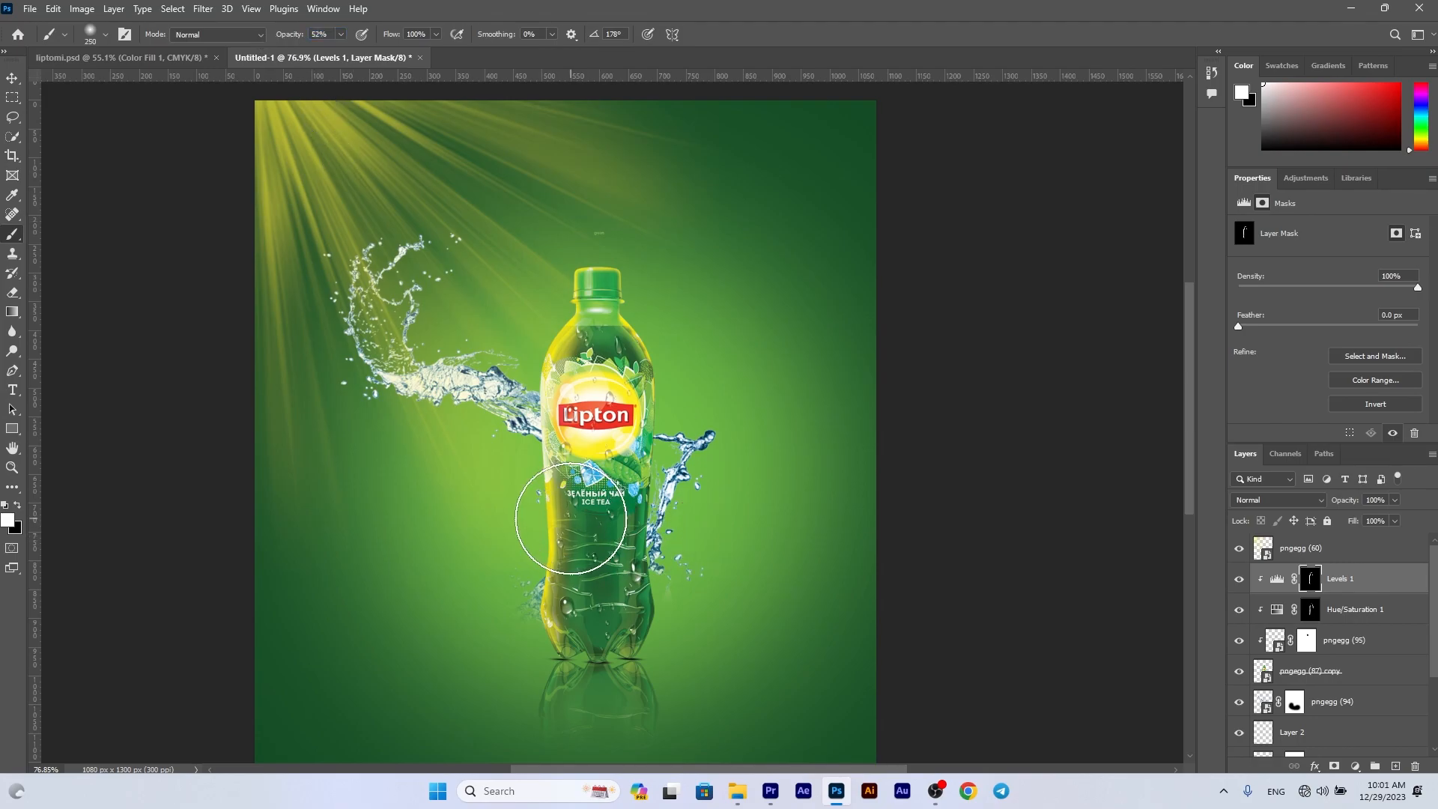
pyautogui.moveTo(572, 475)
pyautogui.mouseDown()
pyautogui.moveTo(567, 442)
pyautogui.moveTo(563, 572)
pyautogui.moveTo(539, 433)
pyautogui.moveTo(551, 328)
pyautogui.mouseUp()
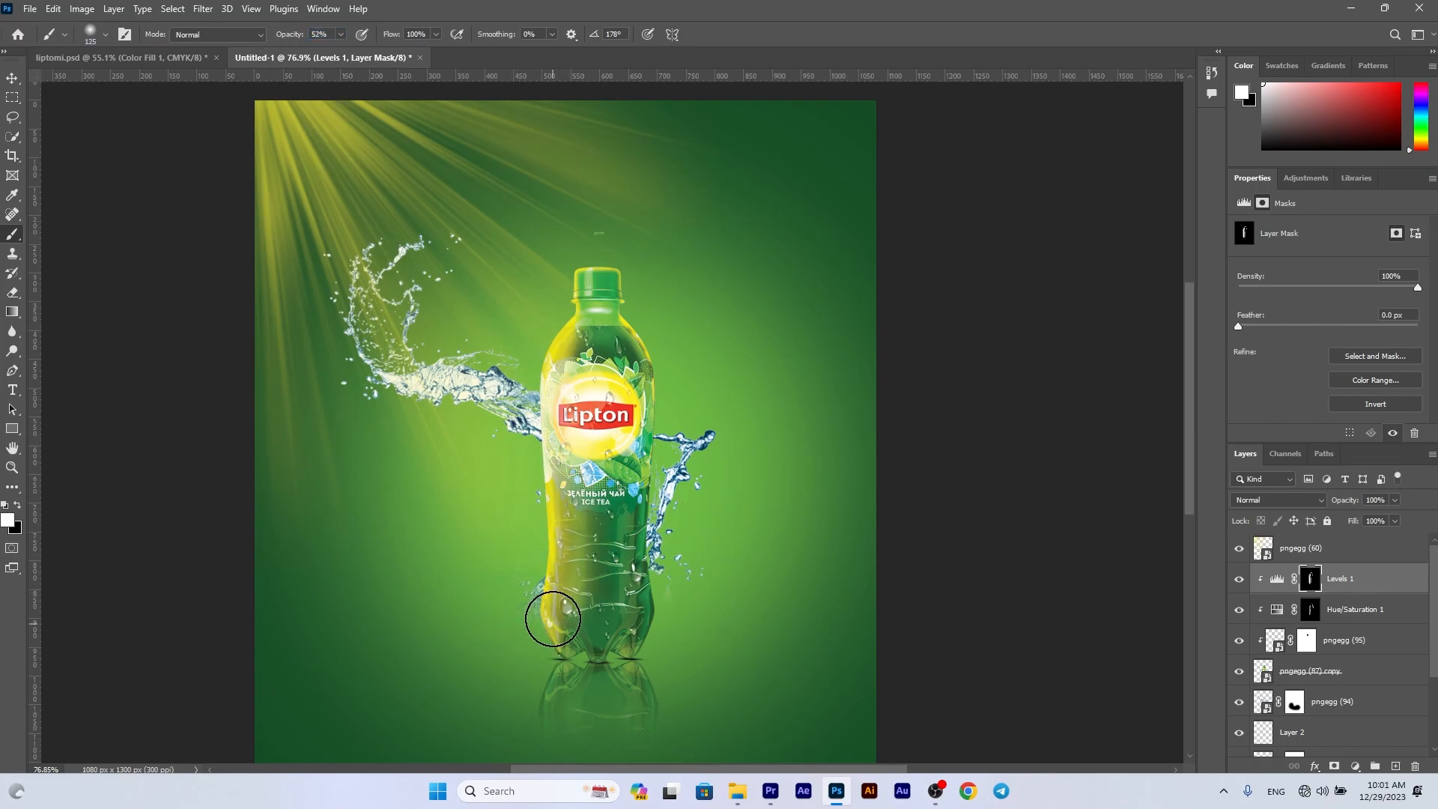
# Place the lime image pngegg (89) in front of the bottle's lower-left foot, scaled to 192 × 196 px
pyautogui.click(12, 78)
pyautogui.click(738, 794)
pyautogui.moveTo(507, 180); pyautogui.dragTo(601, 777)
pyautogui.moveTo(773, 447); pyautogui.dragTo(628, 593)
pyautogui.moveTo(560, 642); pyautogui.dragTo(537, 638)
pyautogui.scroll(-3, 537, 638)
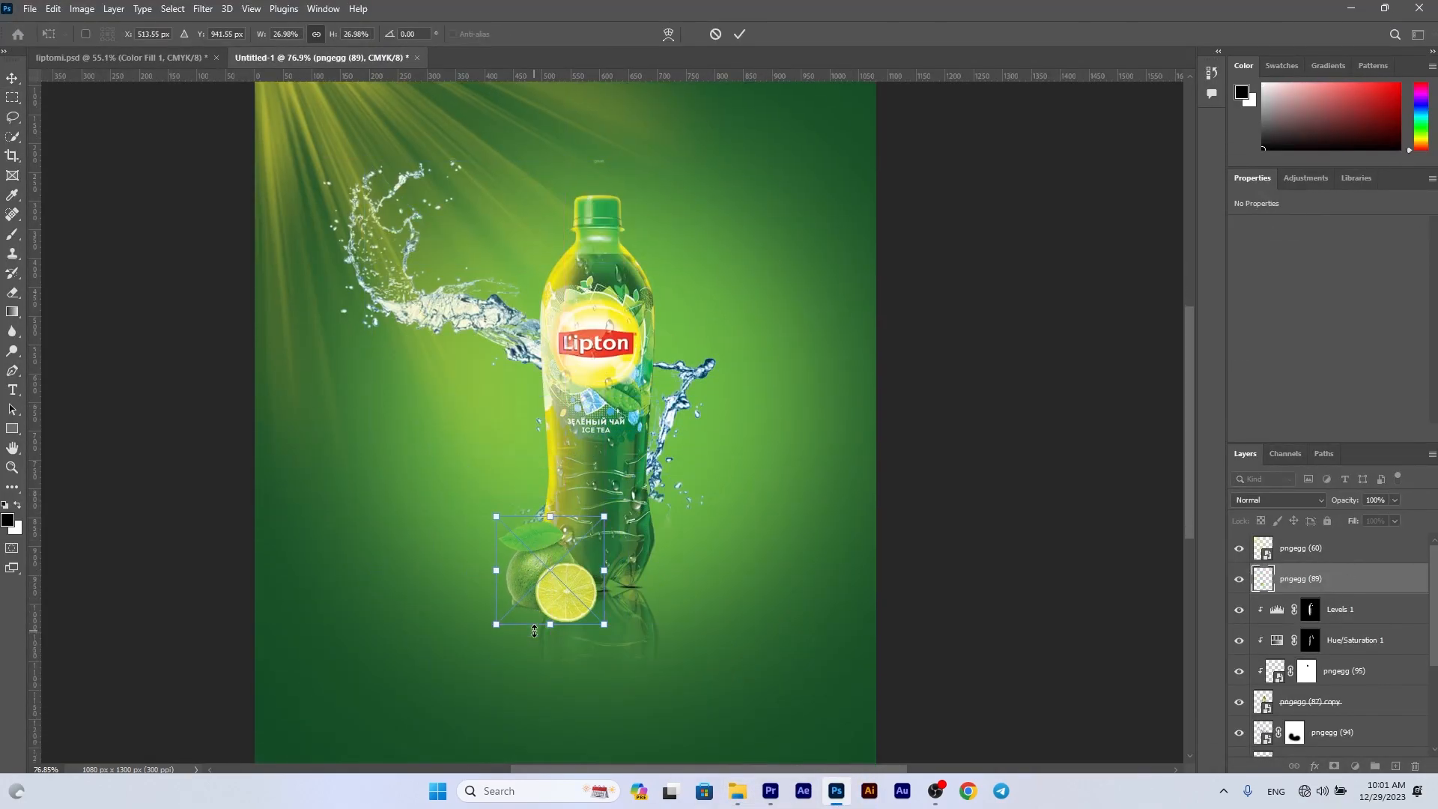
pyautogui.scroll(-1, 537, 638)
pyautogui.moveTo(599, 495); pyautogui.dragTo(601, 490)
pyautogui.press('Return')
# Duplicate the lime, flip the copy vertically and place it under the original in position and layer order as a reflection
pyautogui.moveTo(557, 549); pyautogui.dragTo(528, 621)
pyautogui.hotkey('ctrl', 't')
pyautogui.rightClick(545, 593)
pyautogui.click(579, 583)
pyautogui.moveTo(1345, 593); pyautogui.dragTo(1340, 621)
pyautogui.moveTo(508, 623)
pyautogui.mouseDown()
pyautogui.moveTo(524, 609)
pyautogui.moveTo(528, 621)
pyautogui.mouseUp()
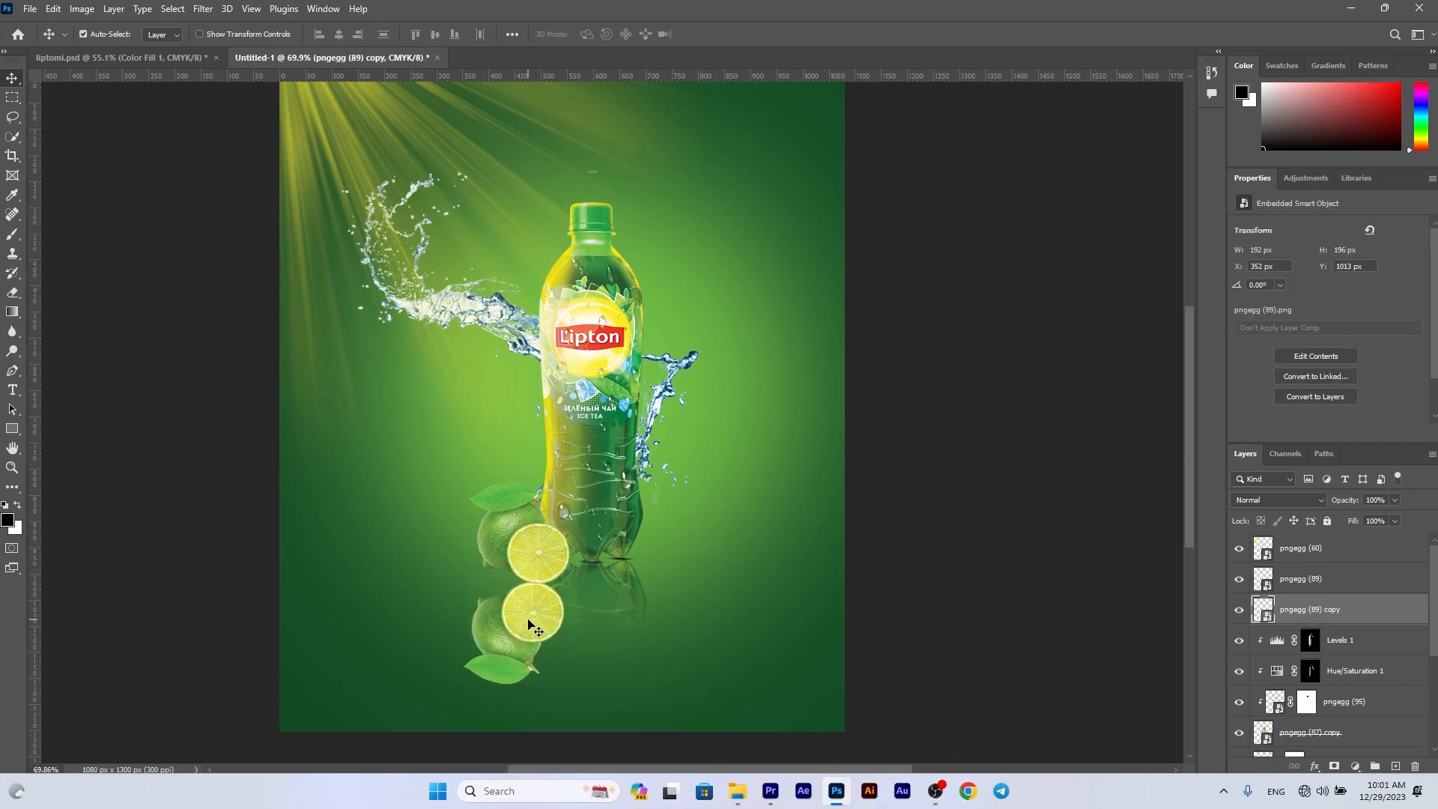
# Mask the lime reflection with a gradient fading downward and lower its layer opacity to 61%
pyautogui.click(1334, 768)
pyautogui.press('g')
pyautogui.moveTo(517, 528); pyautogui.dragTo(514, 664)
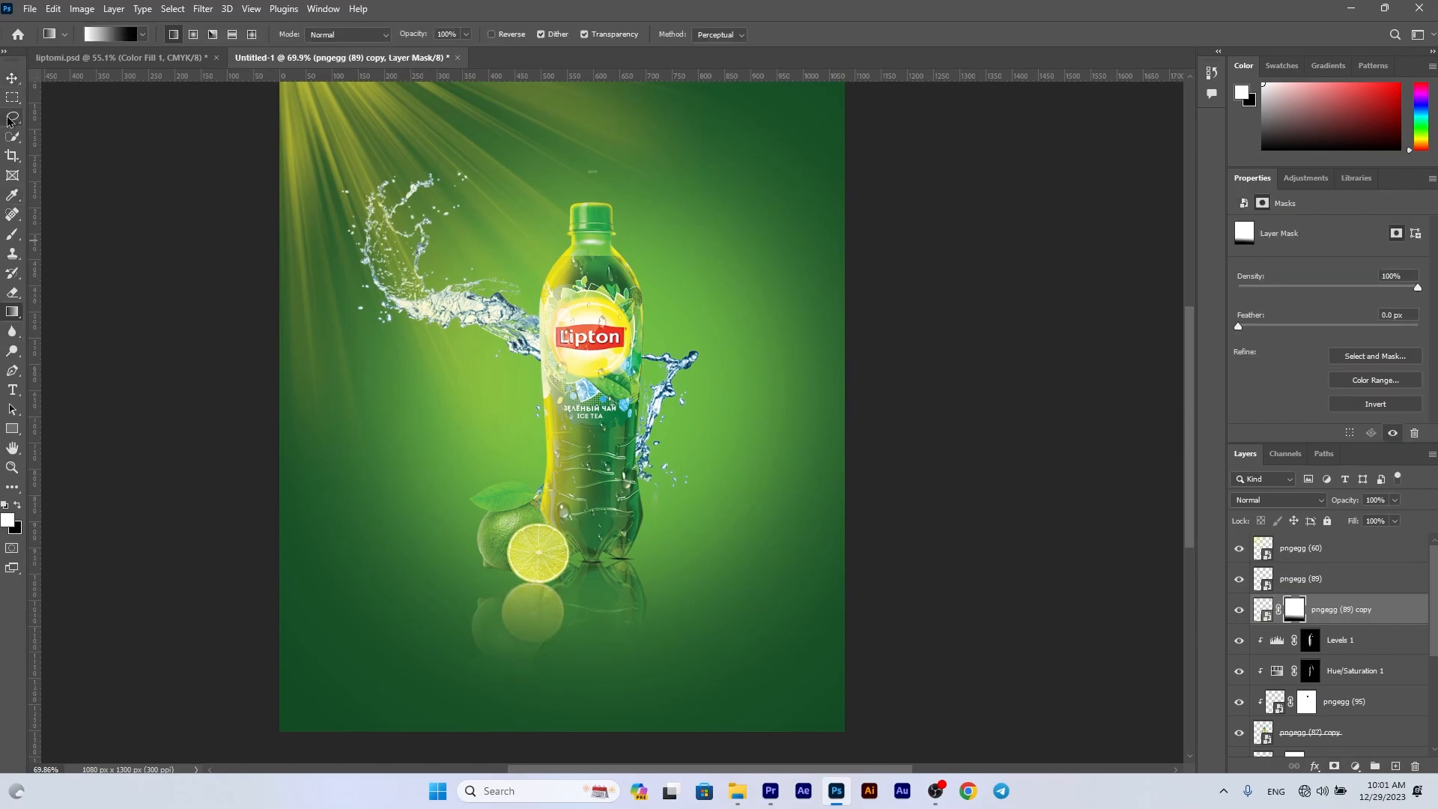
pyautogui.click(14, 85)
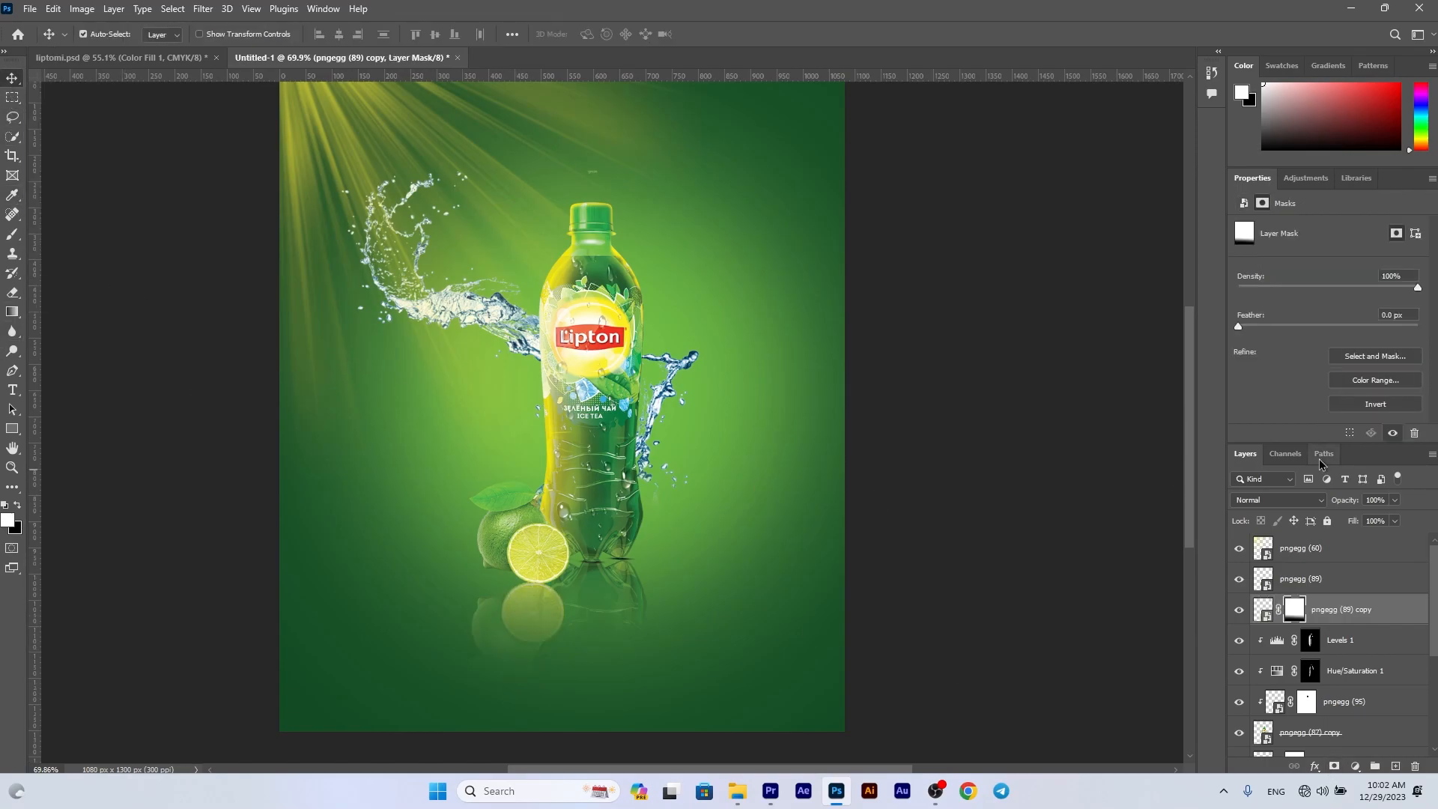
pyautogui.click(1394, 500)
pyautogui.moveTo(1403, 520); pyautogui.dragTo(1372, 520)
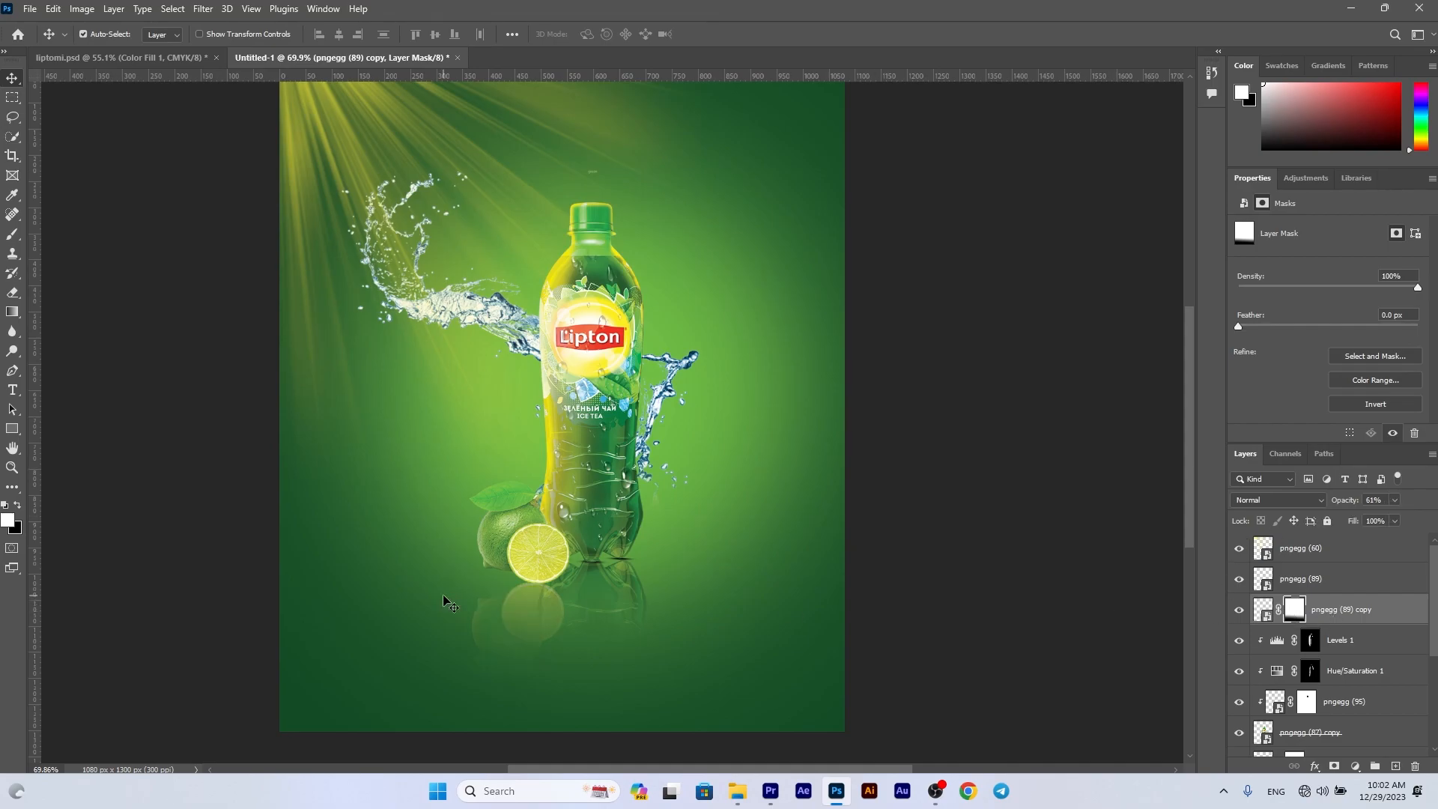
# Place the leaf image pngegg (90) left of the bottle above all layers, and add a 291 × 201 px copy in the poster's lower-right corner
pyautogui.scroll(1, 424, 603)
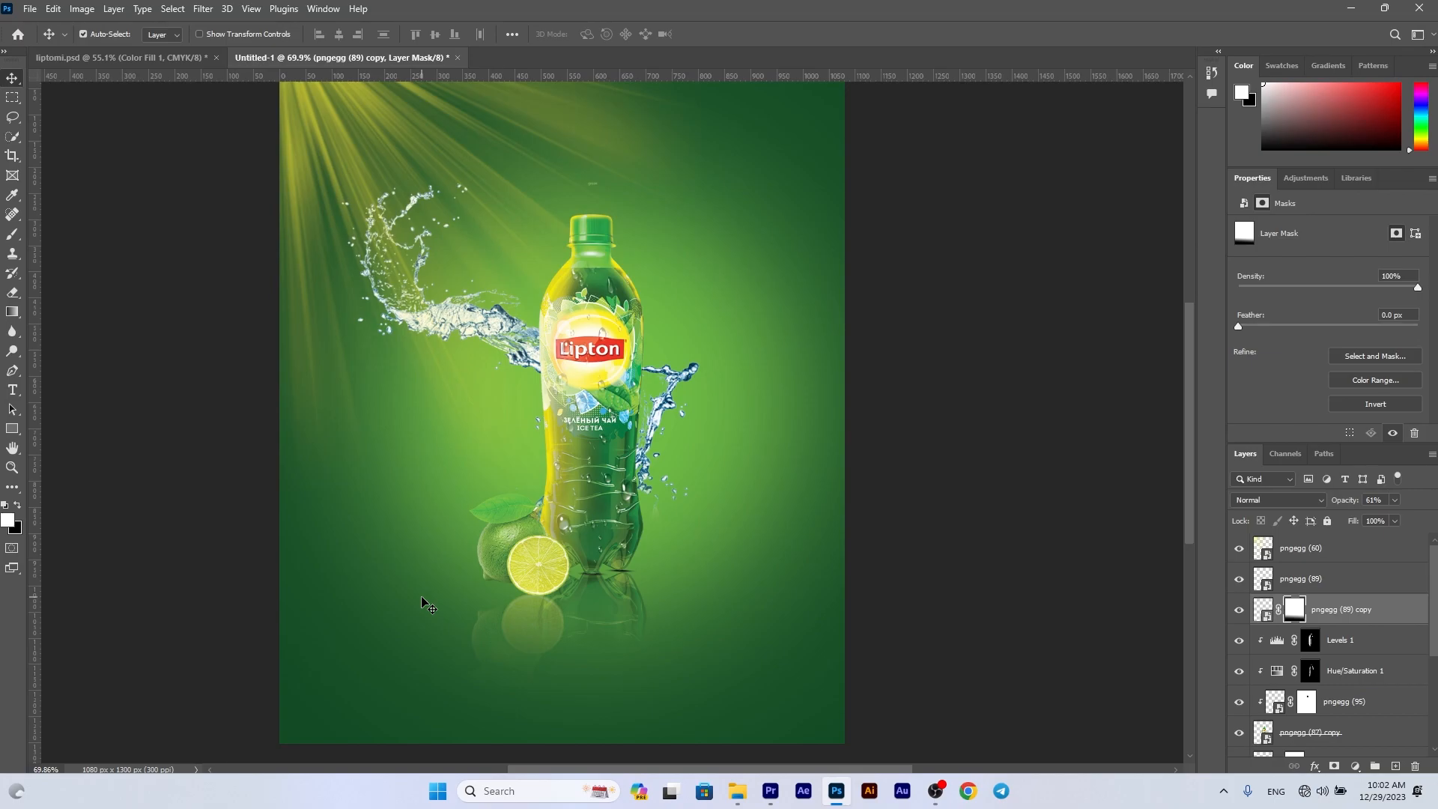
pyautogui.click(738, 791)
pyautogui.moveTo(411, 183); pyautogui.dragTo(379, 464)
pyautogui.moveTo(589, 415); pyautogui.dragTo(502, 496)
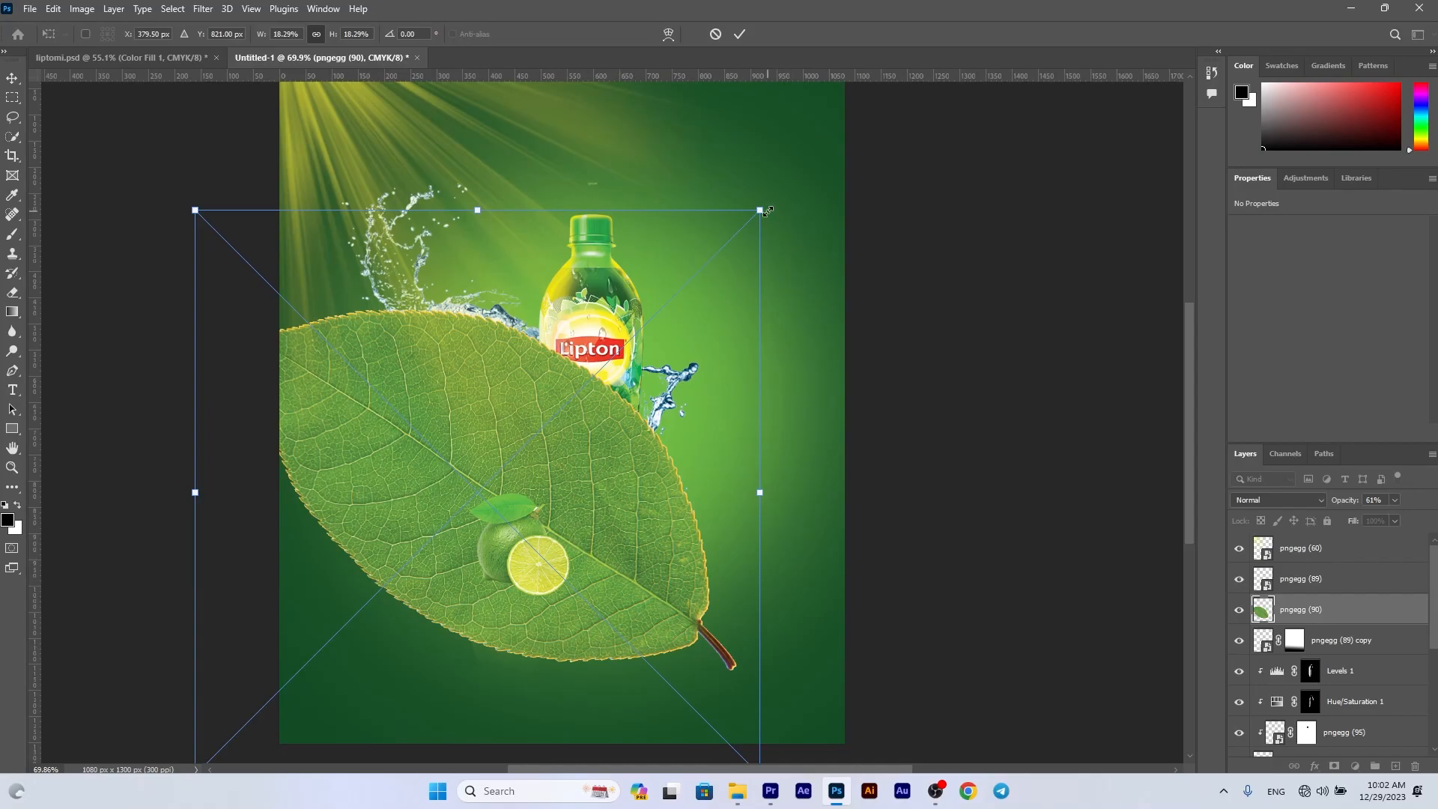
pyautogui.moveTo(761, 210); pyautogui.dragTo(556, 407)
pyautogui.moveTo(1325, 615); pyautogui.dragTo(1317, 539)
pyautogui.moveTo(480, 494); pyautogui.dragTo(783, 718)
pyautogui.moveTo(386, 572); pyautogui.dragTo(429, 438)
# Shrink the left leaf to 184 × 127 px and add a horizontally flipped copy of it to the right of the bottle's cap
pyautogui.hotkey('ctrl', 't')
pyautogui.moveTo(507, 363); pyautogui.dragTo(736, 273)
pyautogui.press('Return')
pyautogui.hotkey('ctrl', 't')
pyautogui.rightClick(748, 247)
pyautogui.click(795, 523)
pyautogui.press('Return')
pyautogui.moveTo(454, 446); pyautogui.dragTo(420, 469)
# Add a Hue/Saturation adjustment clipped to the lower-right leaf and try shifting its hue
pyautogui.click(753, 689)
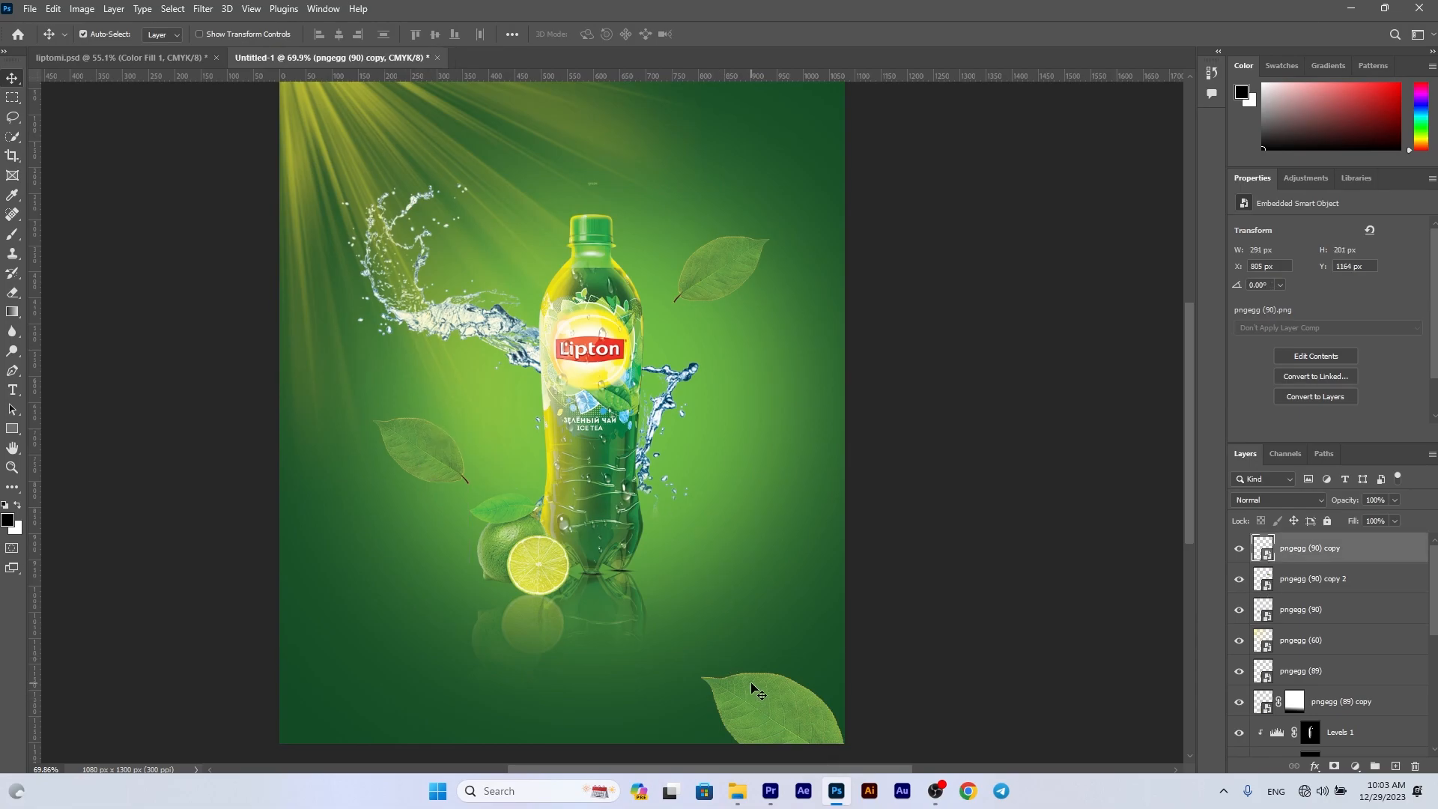
pyautogui.click(1306, 178)
pyautogui.click(1260, 232)
pyautogui.click(1326, 433)
pyautogui.moveTo(1328, 283)
pyautogui.mouseDown()
pyautogui.moveTo(1288, 290)
pyautogui.moveTo(1328, 287)
pyautogui.mouseUp()
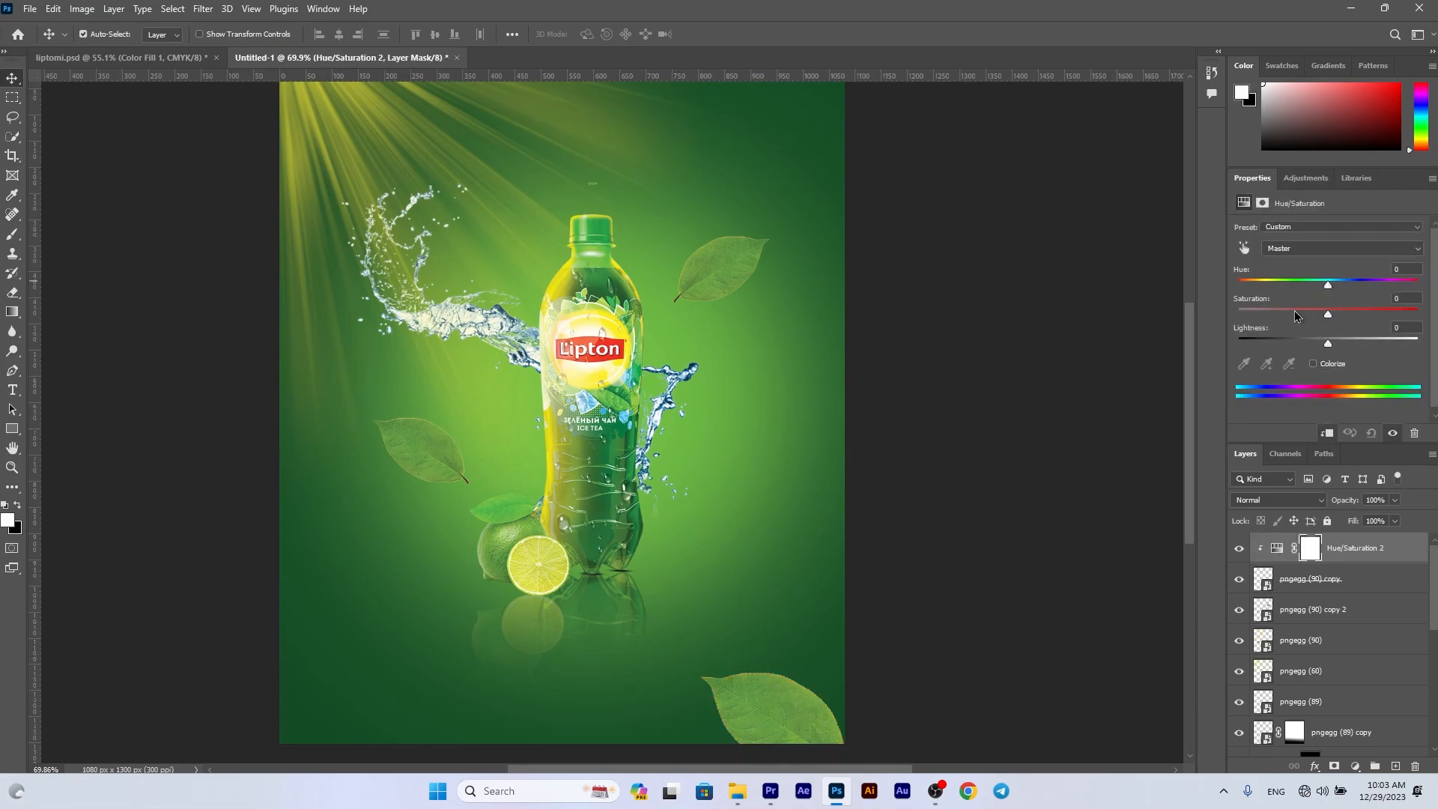
# Add a Levels adjustment clipped to the leaf beside the cap and set its midtone value to 2.57
pyautogui.click(703, 268)
pyautogui.click(1305, 179)
pyautogui.click(1278, 224)
pyautogui.click(1326, 433)
pyautogui.moveTo(1340, 337); pyautogui.dragTo(1287, 348)
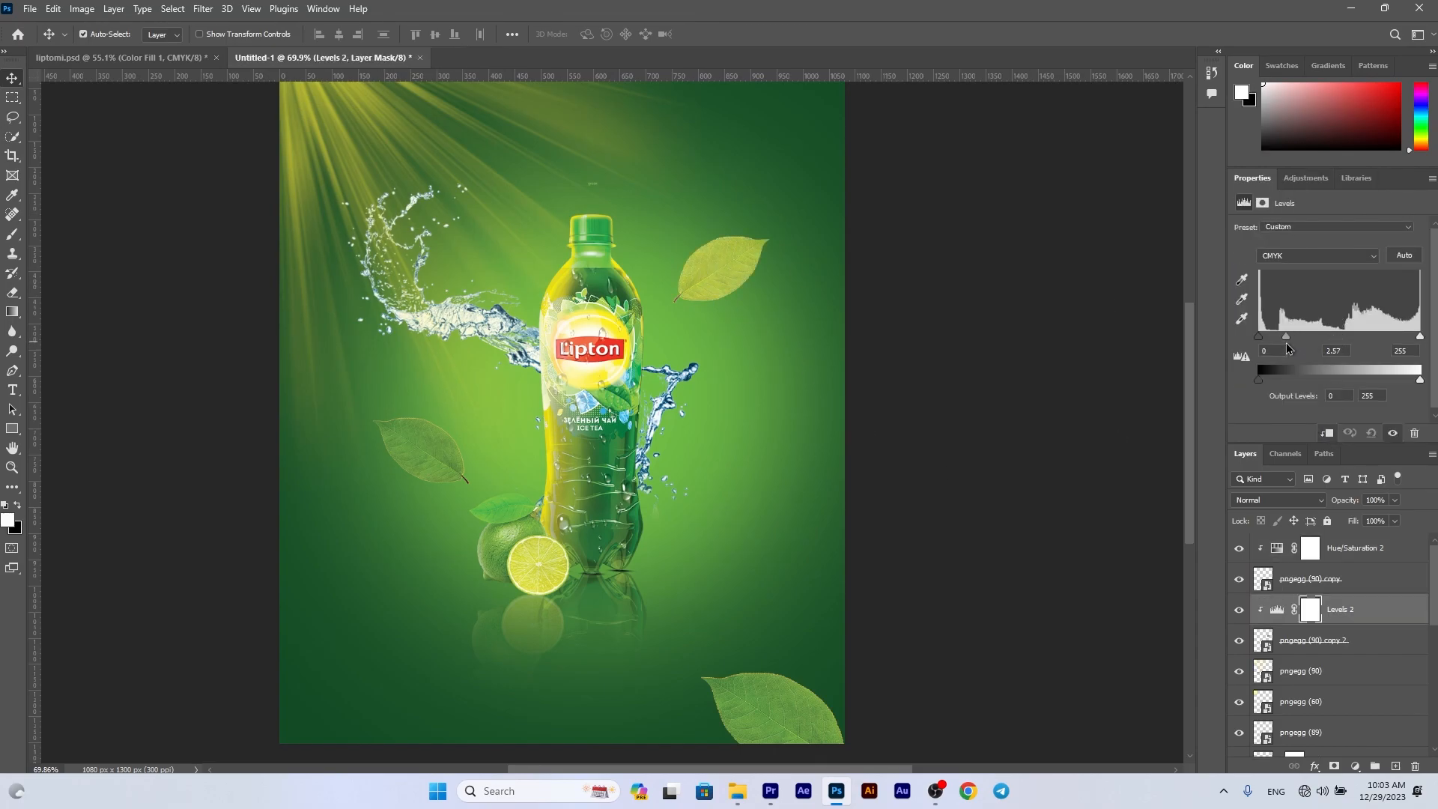
# Invert the Levels 2 mask and paint the leaf's upper-left edge back in white, first at 100% opacity, then with a 35 px brush at 52%
pyautogui.click(14, 236)
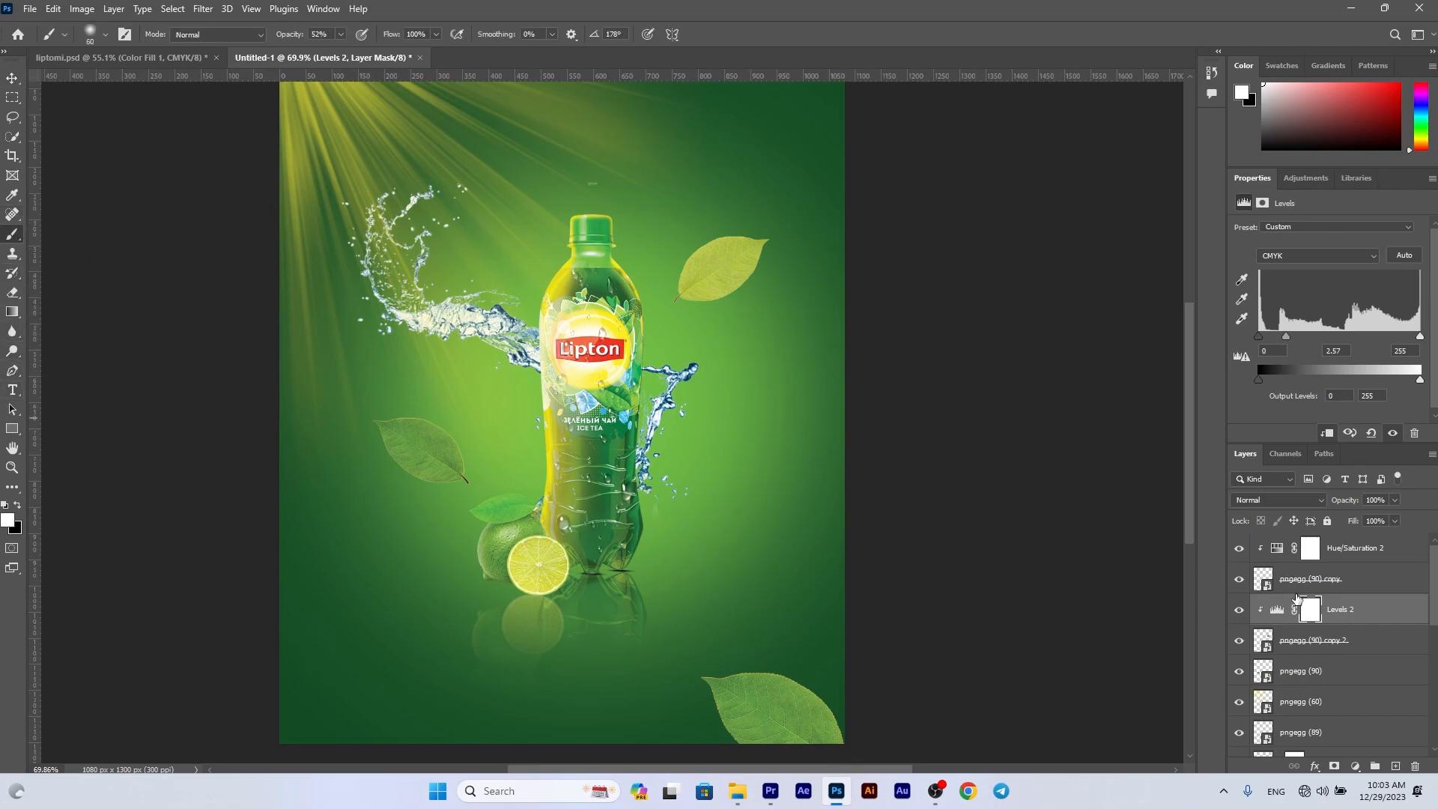
pyautogui.hotkey('ctrl', 'i')
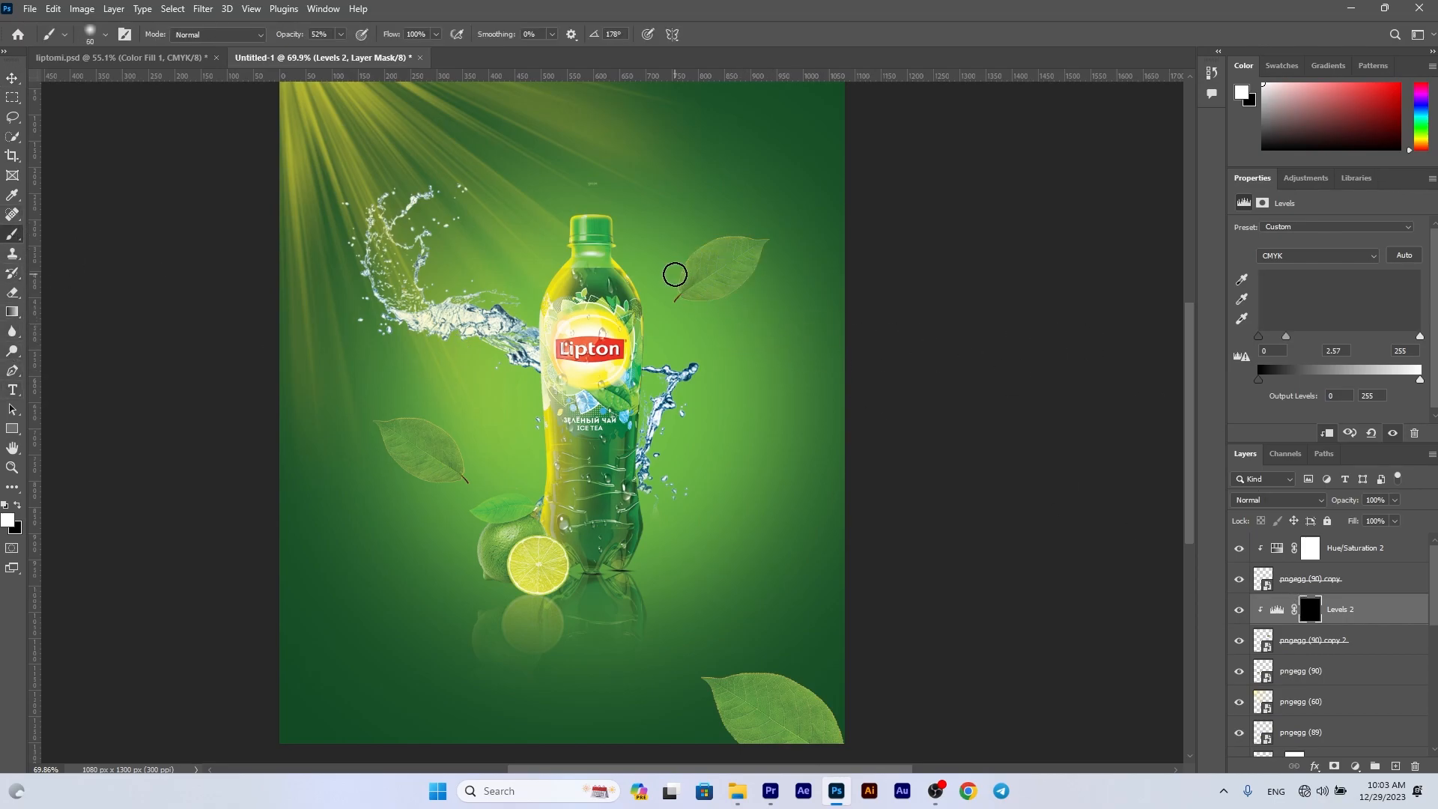
pyautogui.scroll(5, 675, 274)
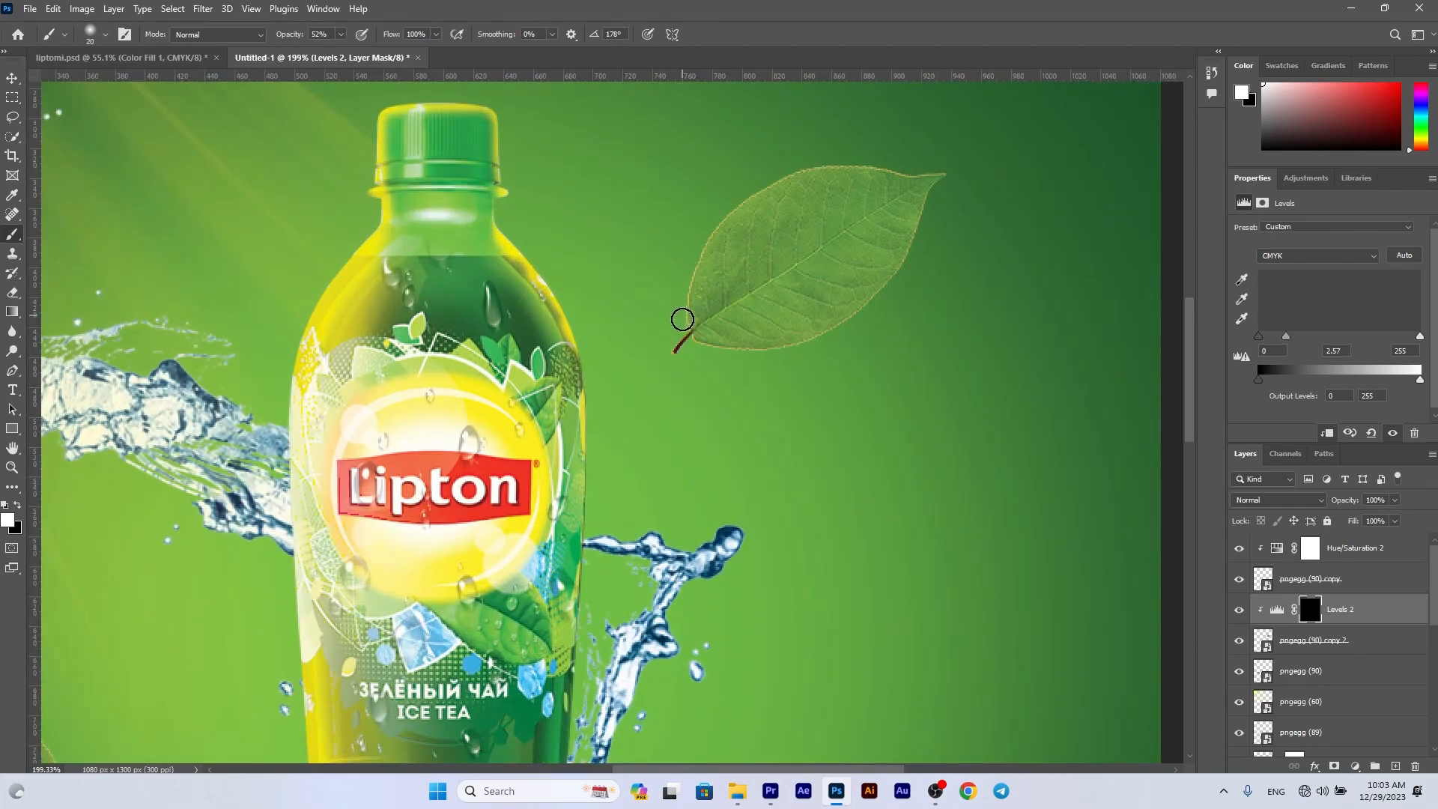
pyautogui.press('0')
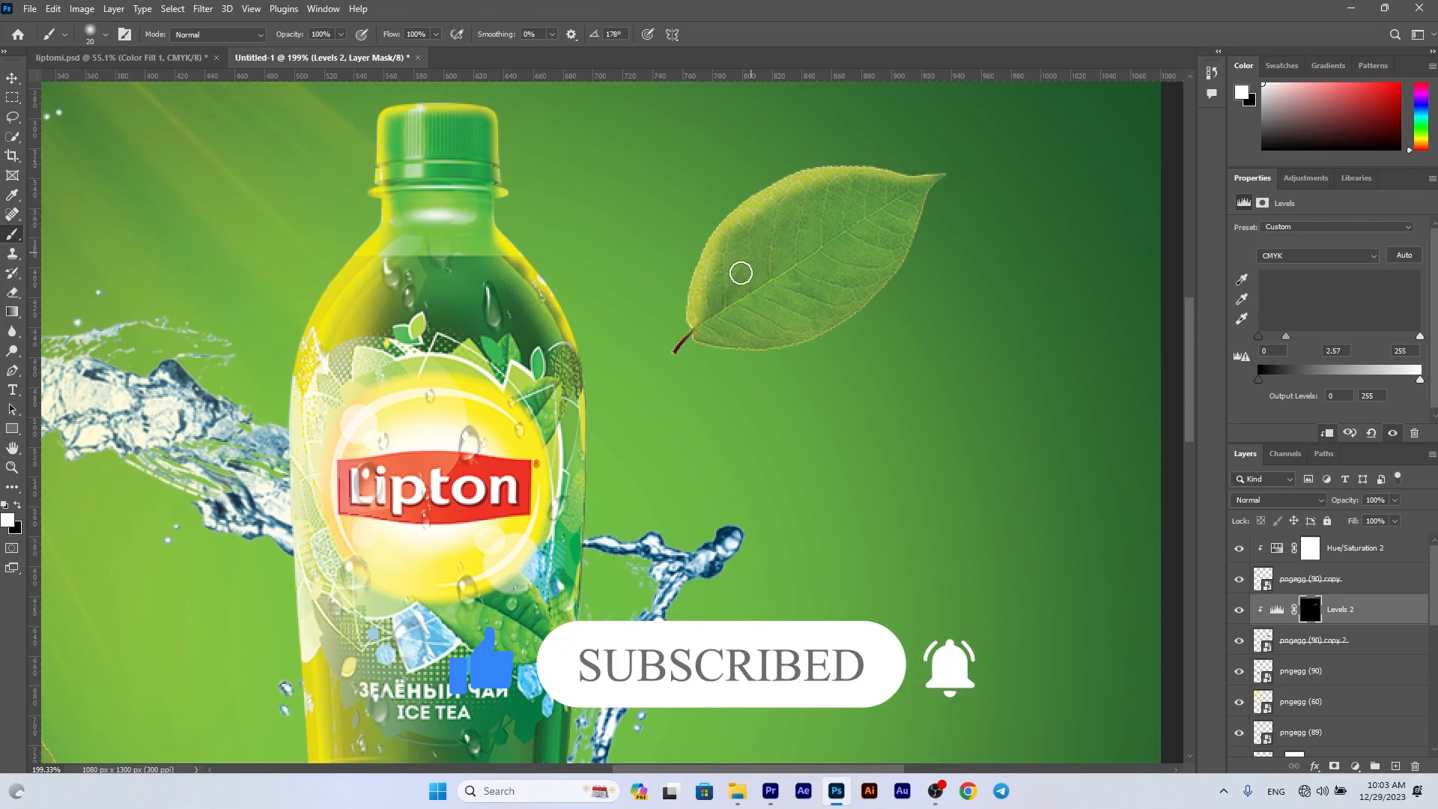
pyautogui.press(']')
pyautogui.write('52')
pyautogui.press('Return')
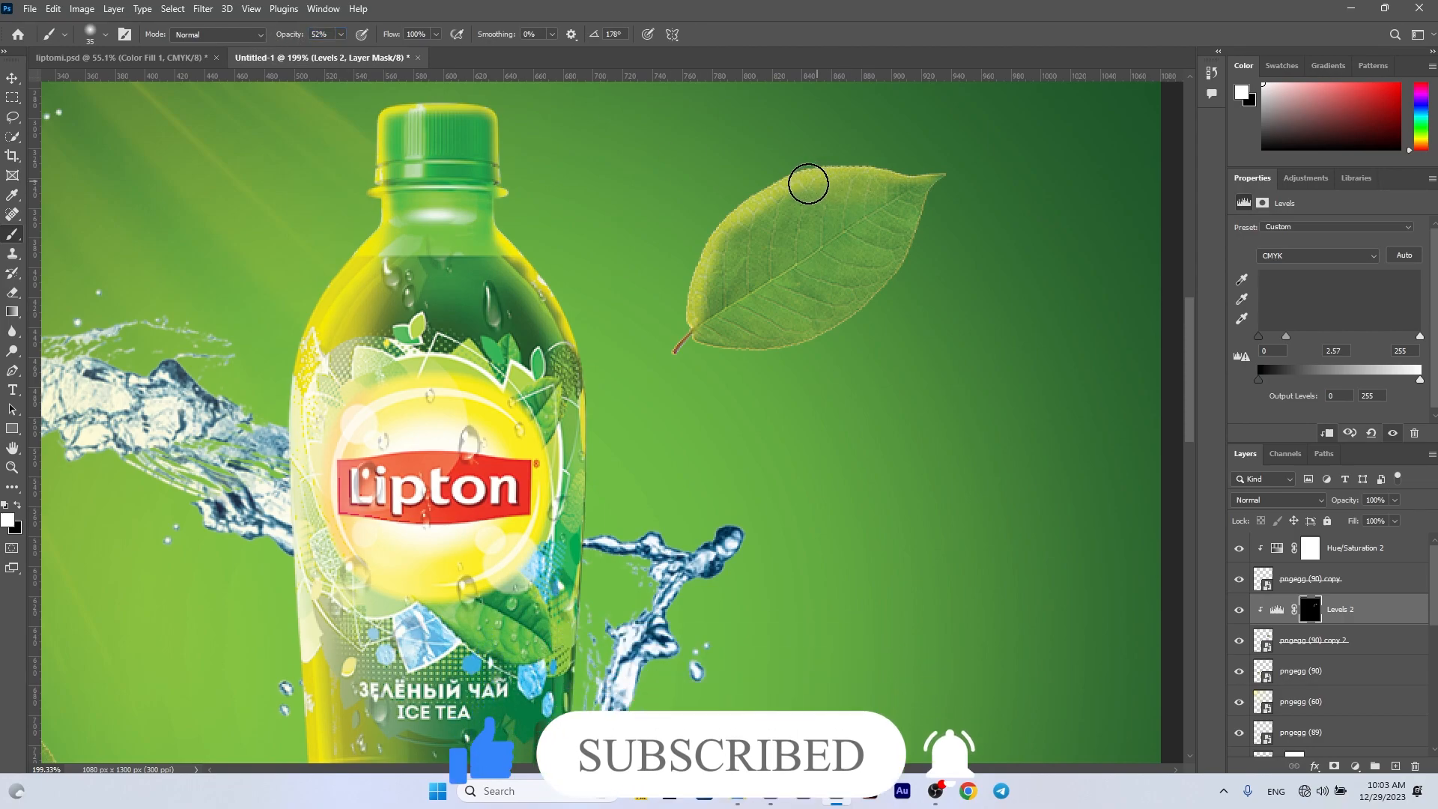
pyautogui.scroll(-5, 579, 341)
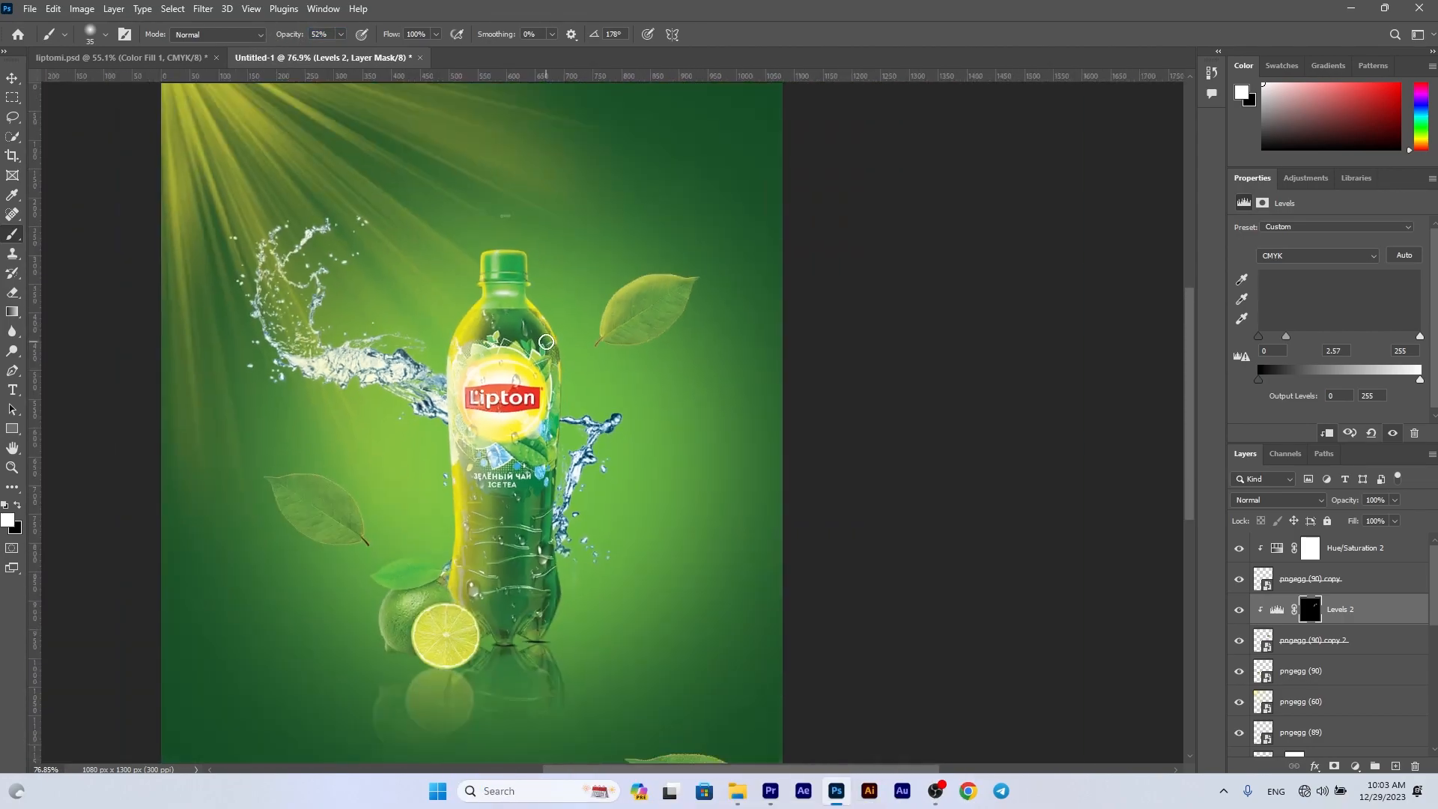
# Move the left leaf farther left, away from the bottle, to X 118 px, Y 674 px
pyautogui.click(12, 77)
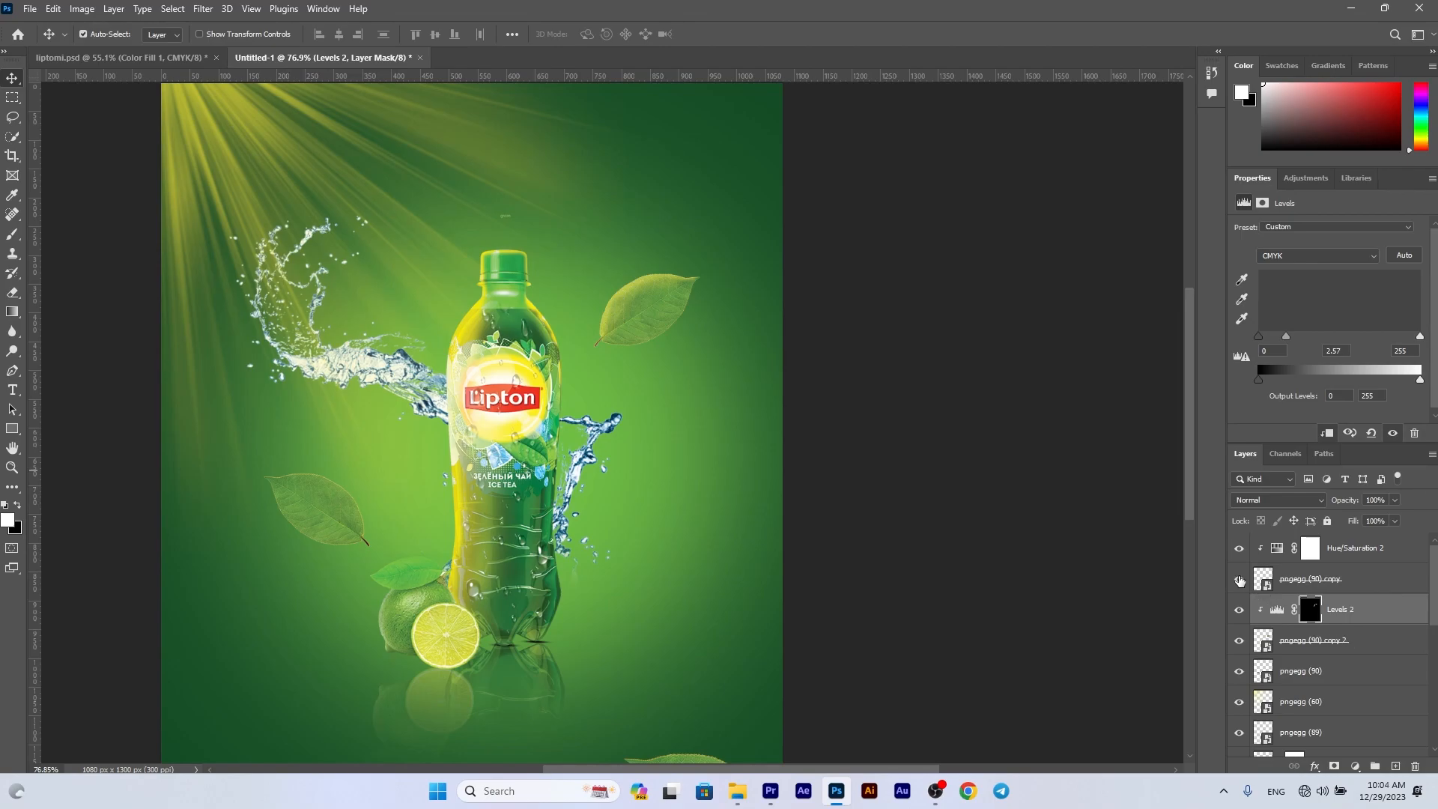
pyautogui.scroll(-3, 702, 600)
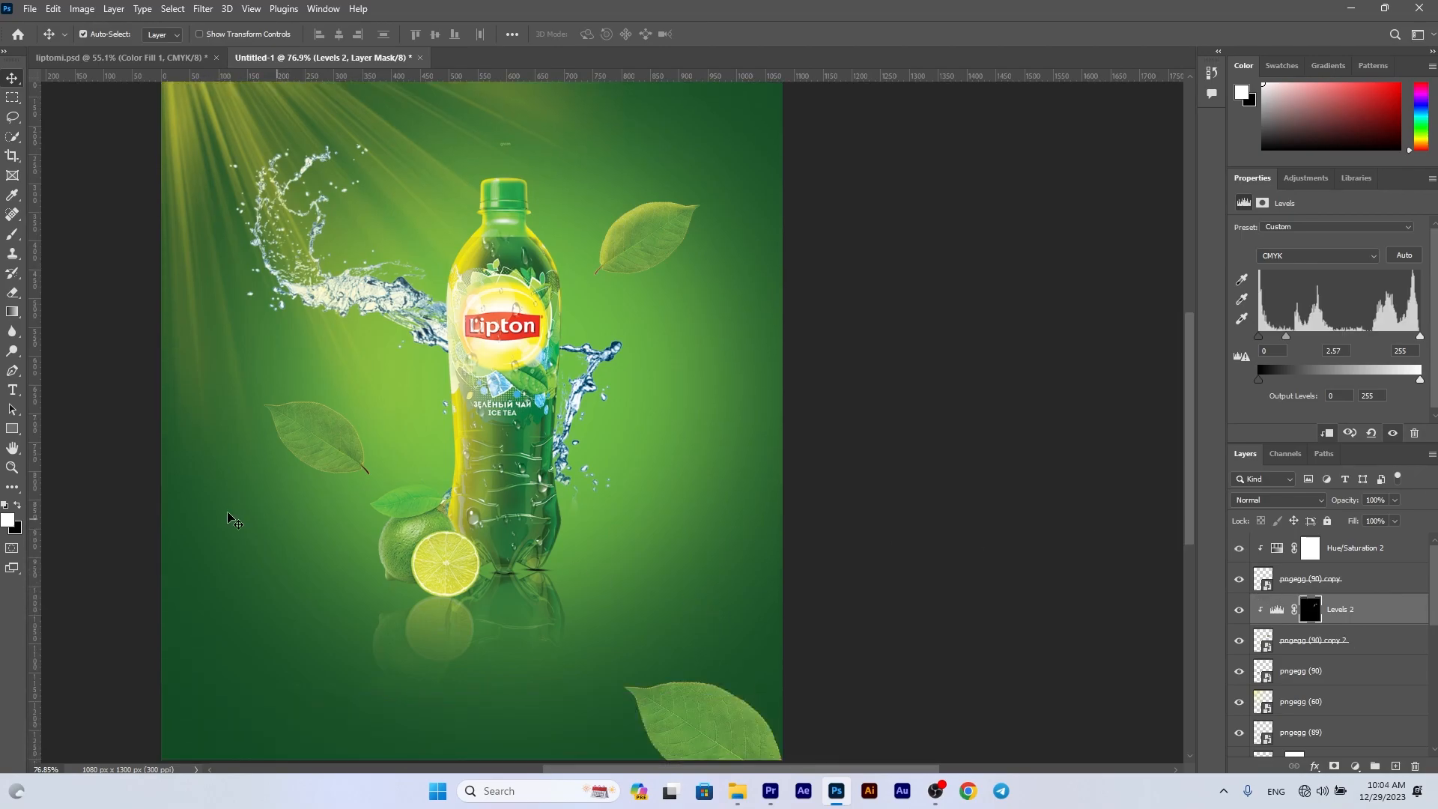
pyautogui.moveTo(313, 448); pyautogui.dragTo(278, 446)
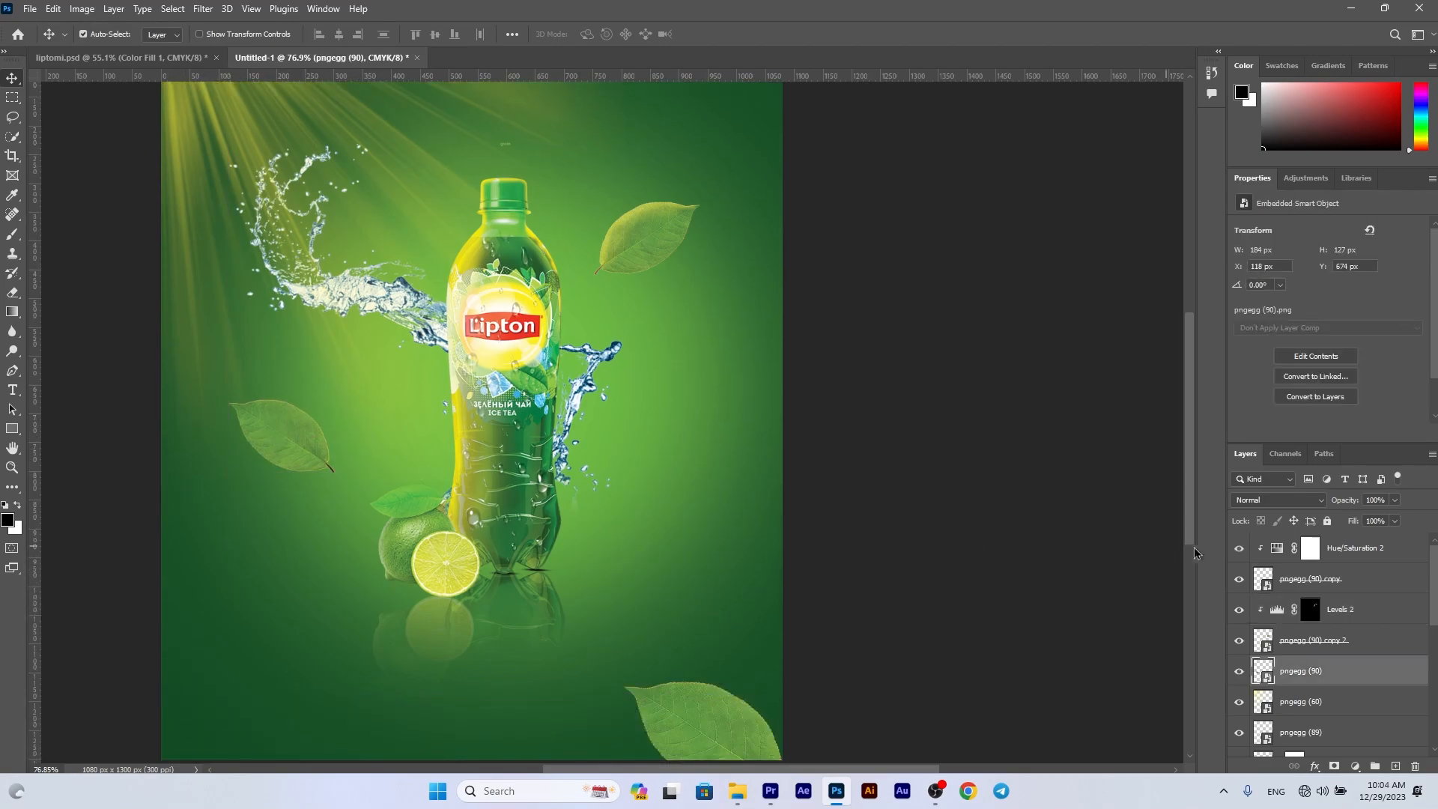
# Add a Levels adjustment clipped to the left leaf with midtone value 2.93, and move the light rays down 30 px
pyautogui.click(1304, 179)
pyautogui.click(1287, 213)
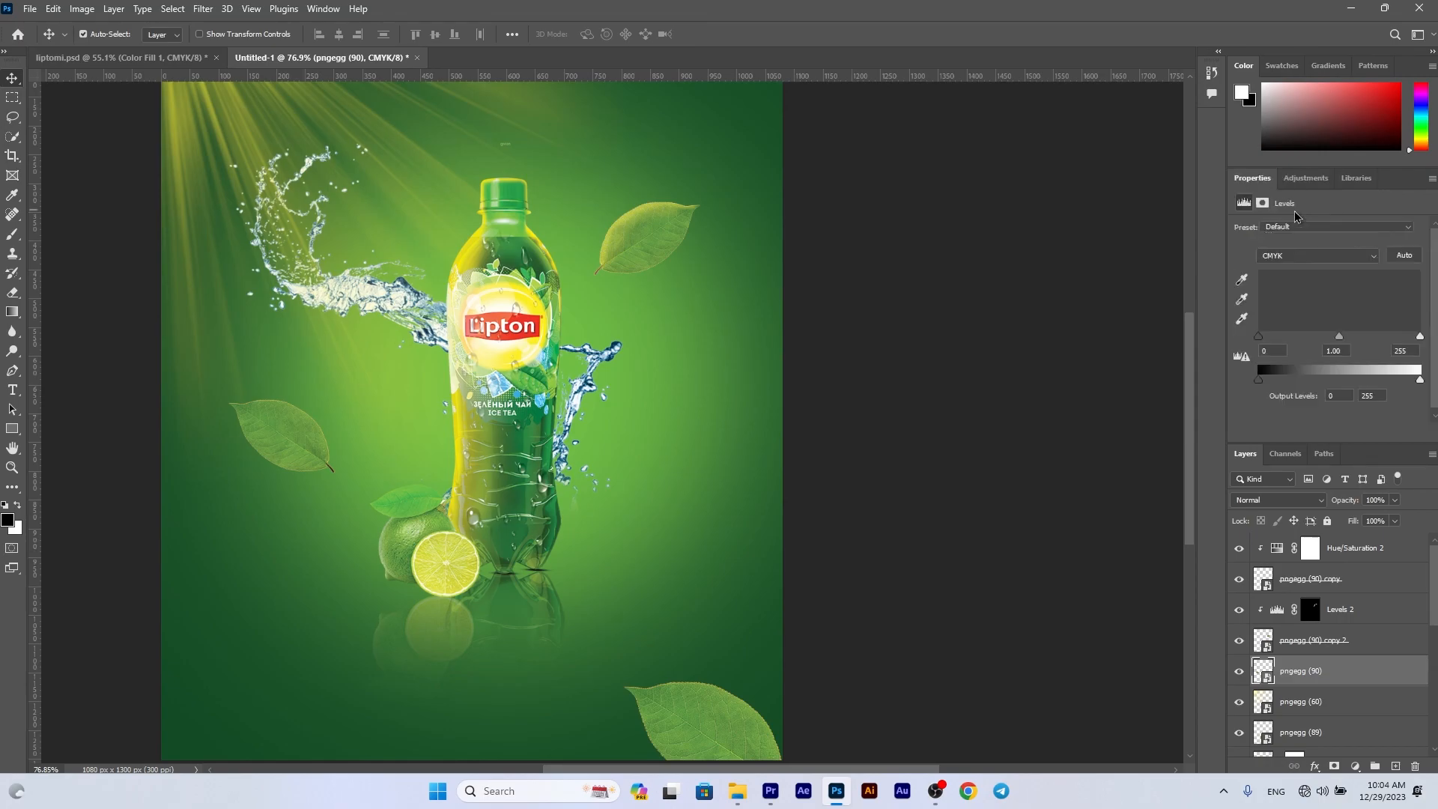
pyautogui.hotkey('ctrl', 'alt', 'g')
pyautogui.moveTo(1339, 338); pyautogui.dragTo(1280, 340)
pyautogui.moveTo(237, 125); pyautogui.dragTo(236, 142)
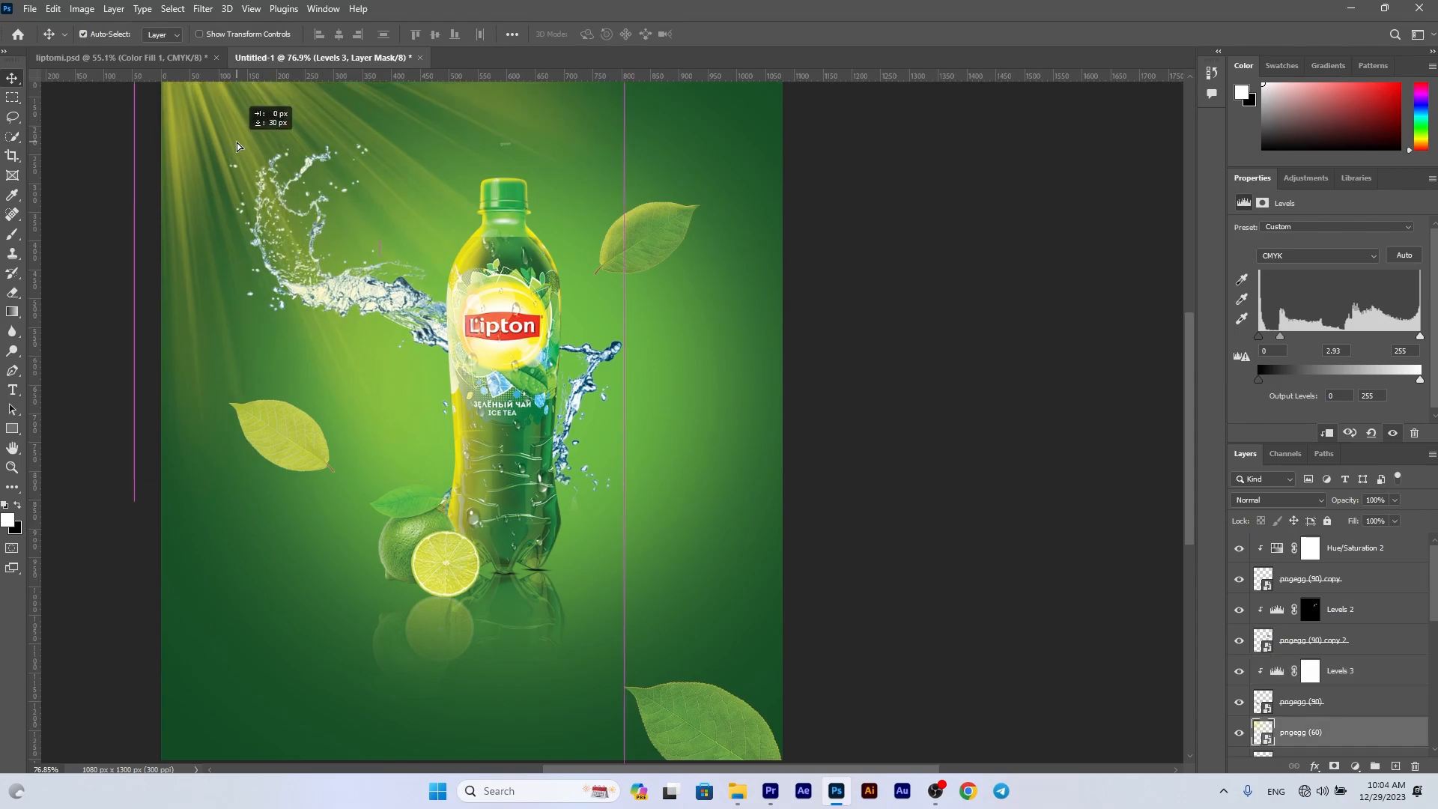
pyautogui.scroll(3, 237, 142)
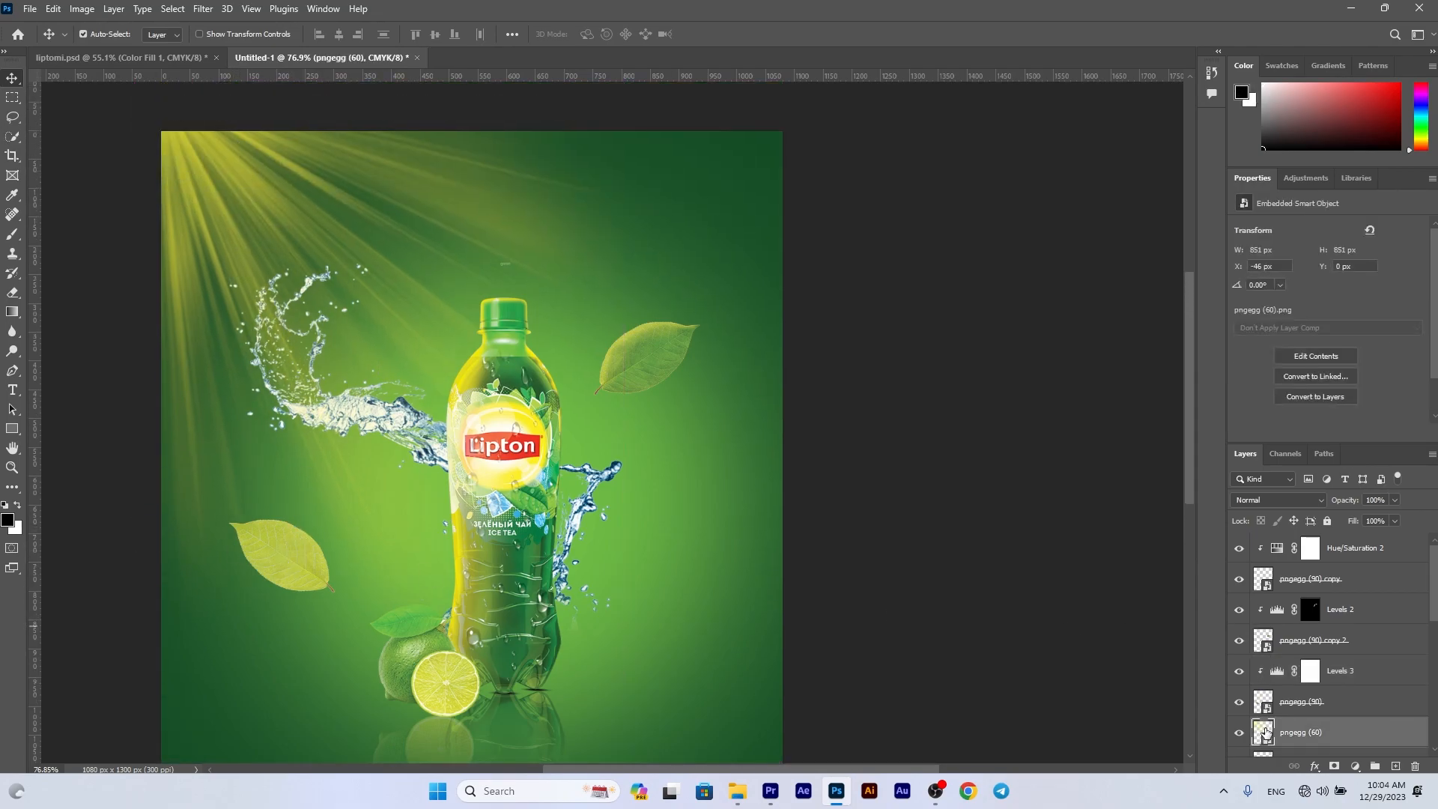
# Invert the Levels 3 mask and paint the left leaf's upper edge white with the brush, first at 52% opacity, then at 30%
pyautogui.click(283, 560)
pyautogui.click(1311, 674)
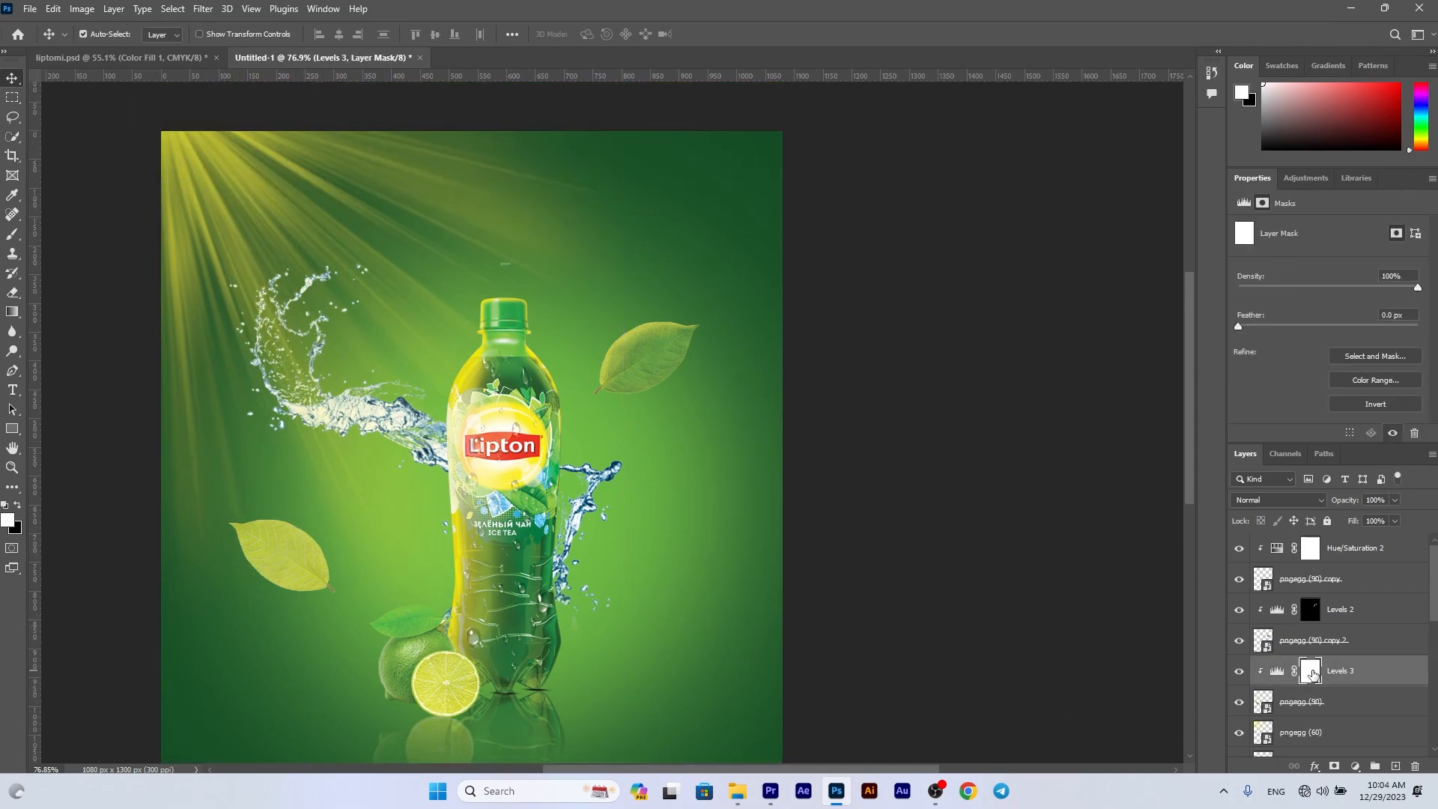
pyautogui.keyDown('ctrl'); pyautogui.click(1313, 676); pyautogui.keyUp('ctrl')
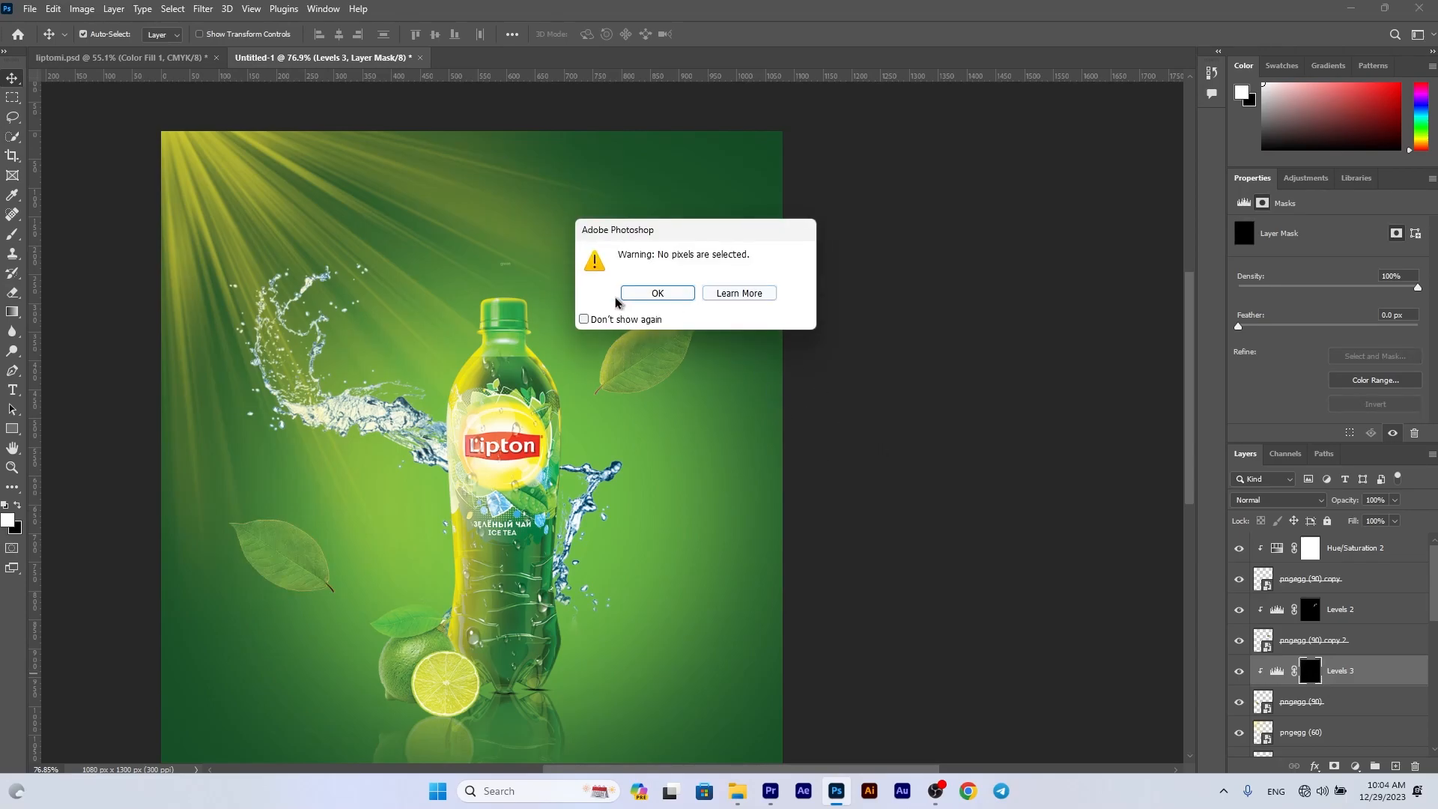
pyautogui.click(666, 296)
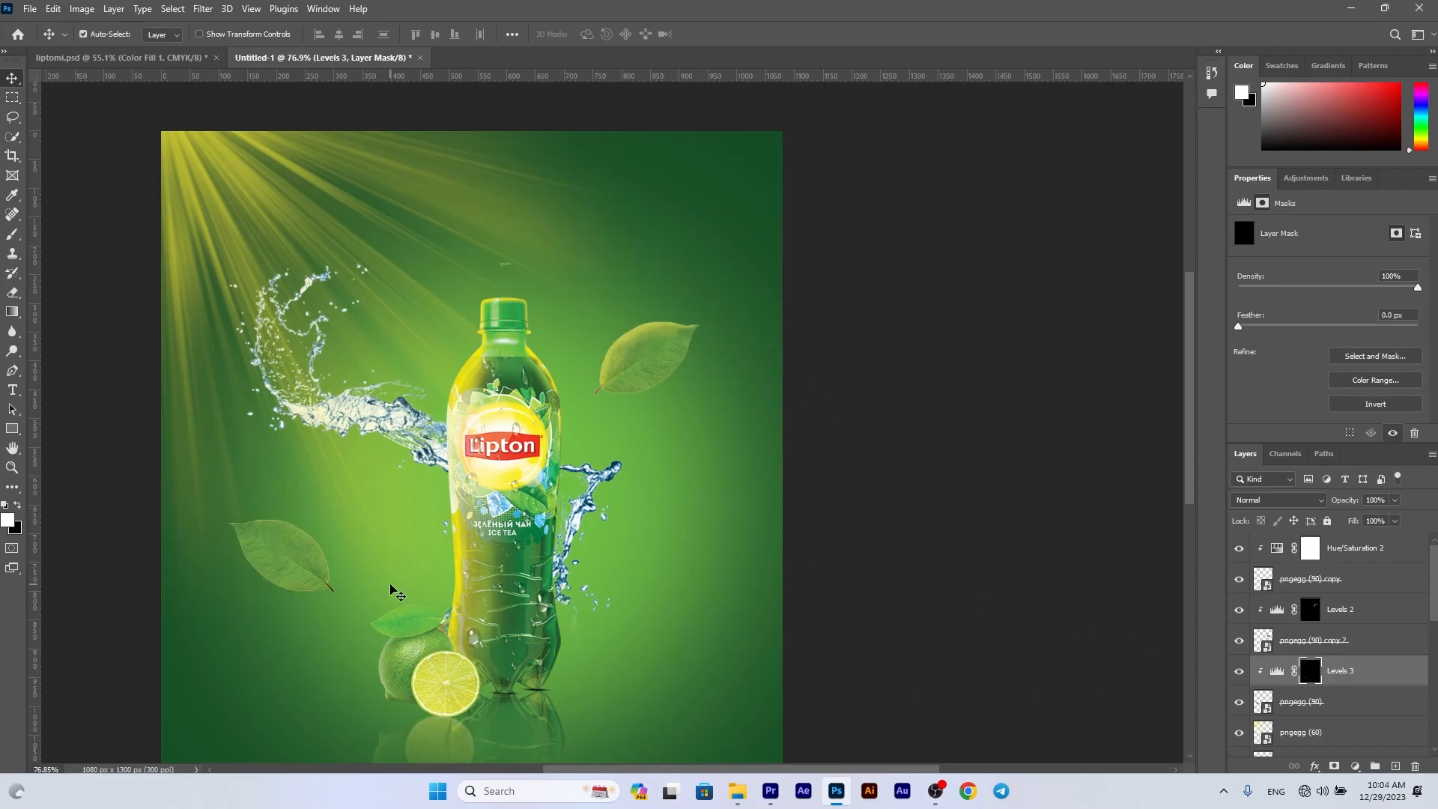
pyautogui.press('b')
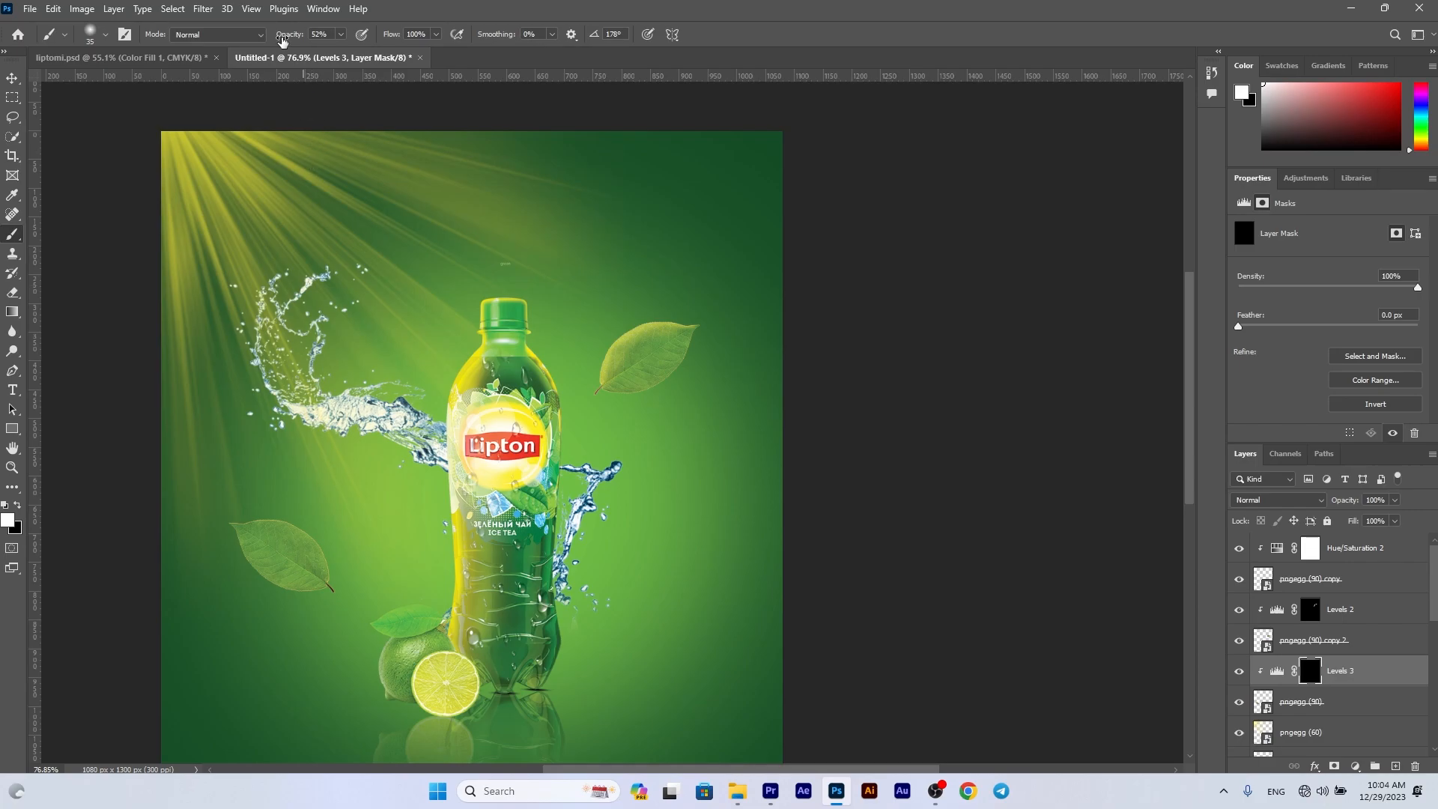
pyautogui.keyDown('alt'); pyautogui.scroll(5, 347, 352); pyautogui.keyUp('alt')
pyautogui.moveTo(81, 560)
pyautogui.mouseDown()
pyautogui.moveTo(223, 558)
pyautogui.moveTo(260, 588)
pyautogui.moveTo(309, 654)
pyautogui.moveTo(331, 734)
pyautogui.mouseUp()
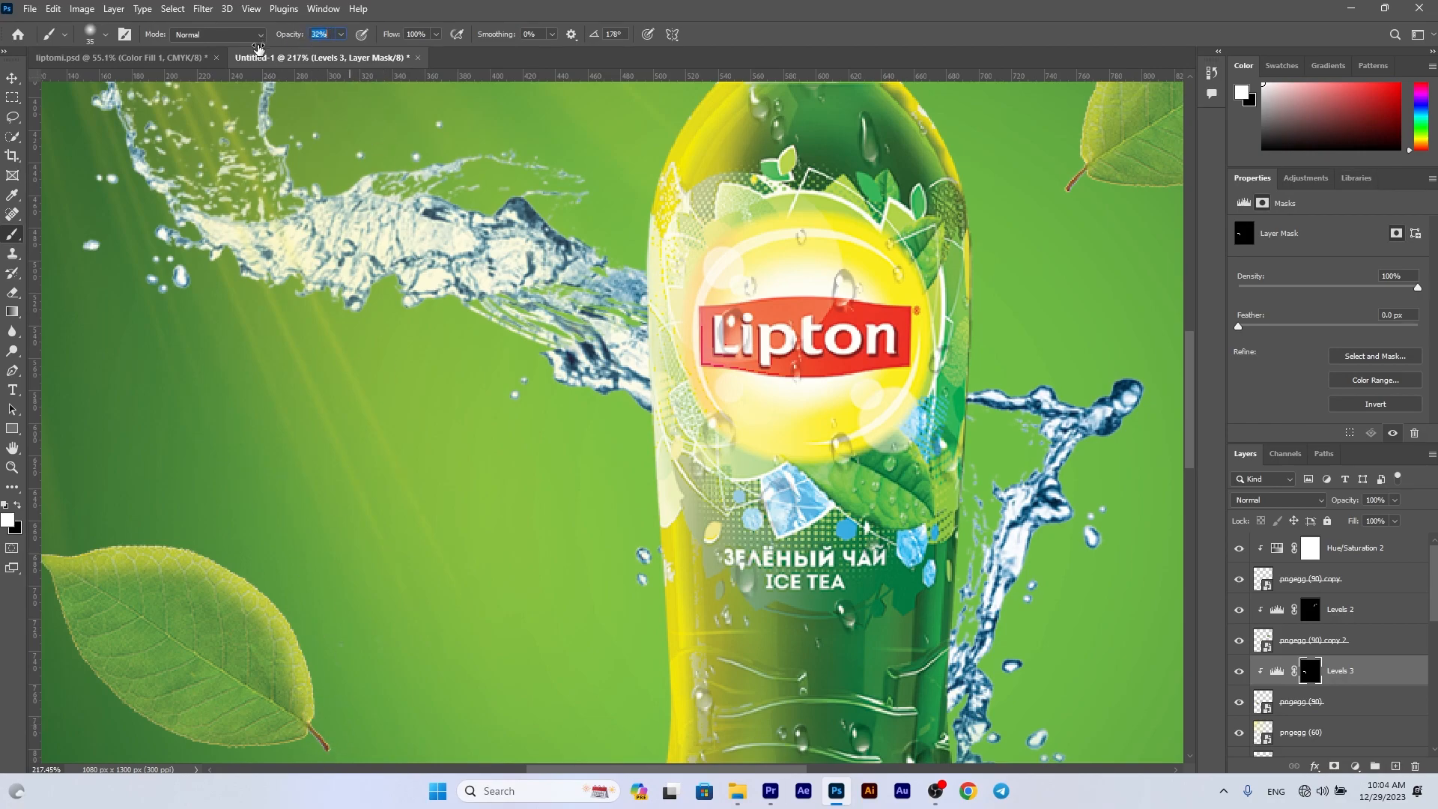
pyautogui.moveTo(96, 576)
pyautogui.mouseDown()
pyautogui.moveTo(231, 606)
pyautogui.moveTo(285, 645)
pyautogui.mouseUp()
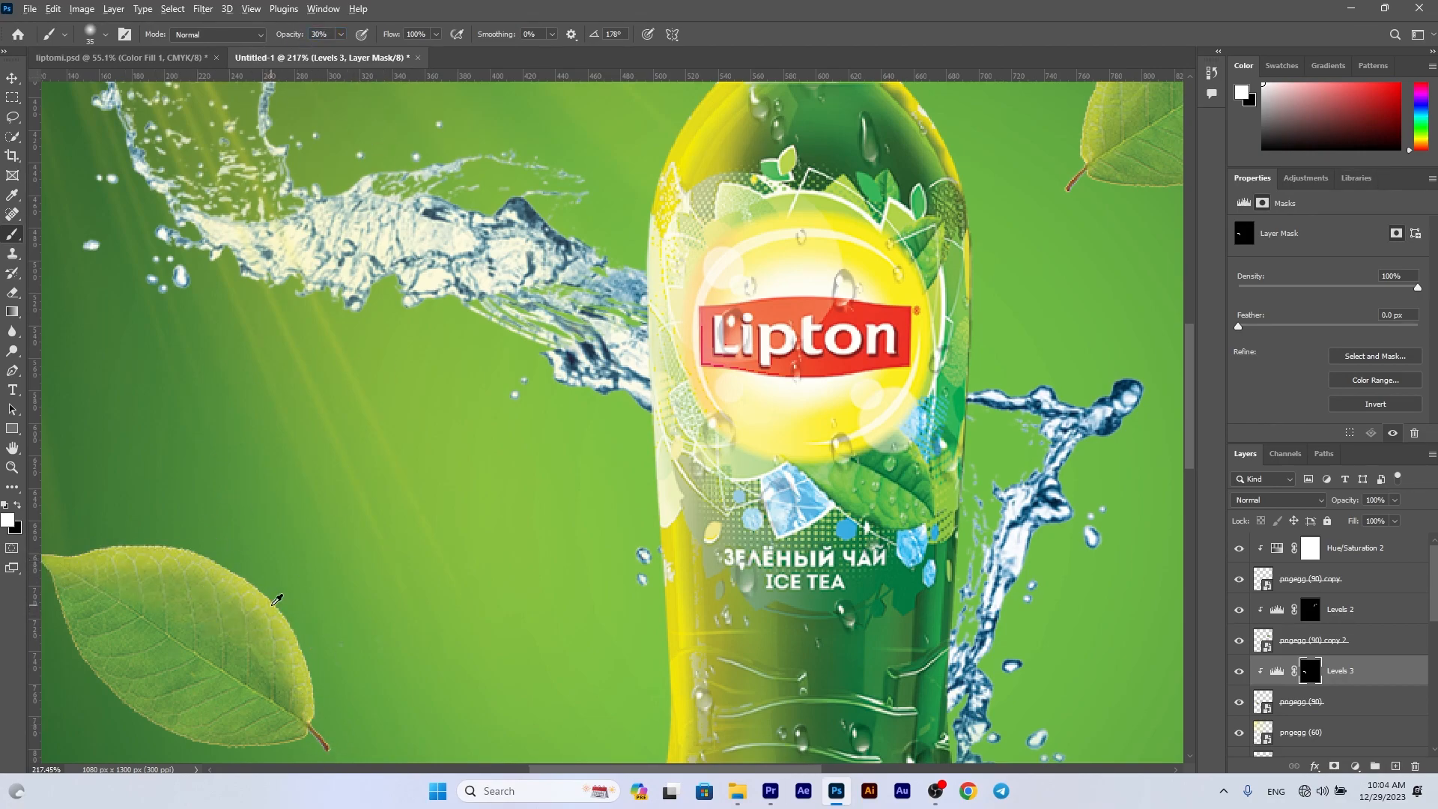
pyautogui.keyDown('alt'); pyautogui.scroll(-6, 277, 599); pyautogui.keyUp('alt')
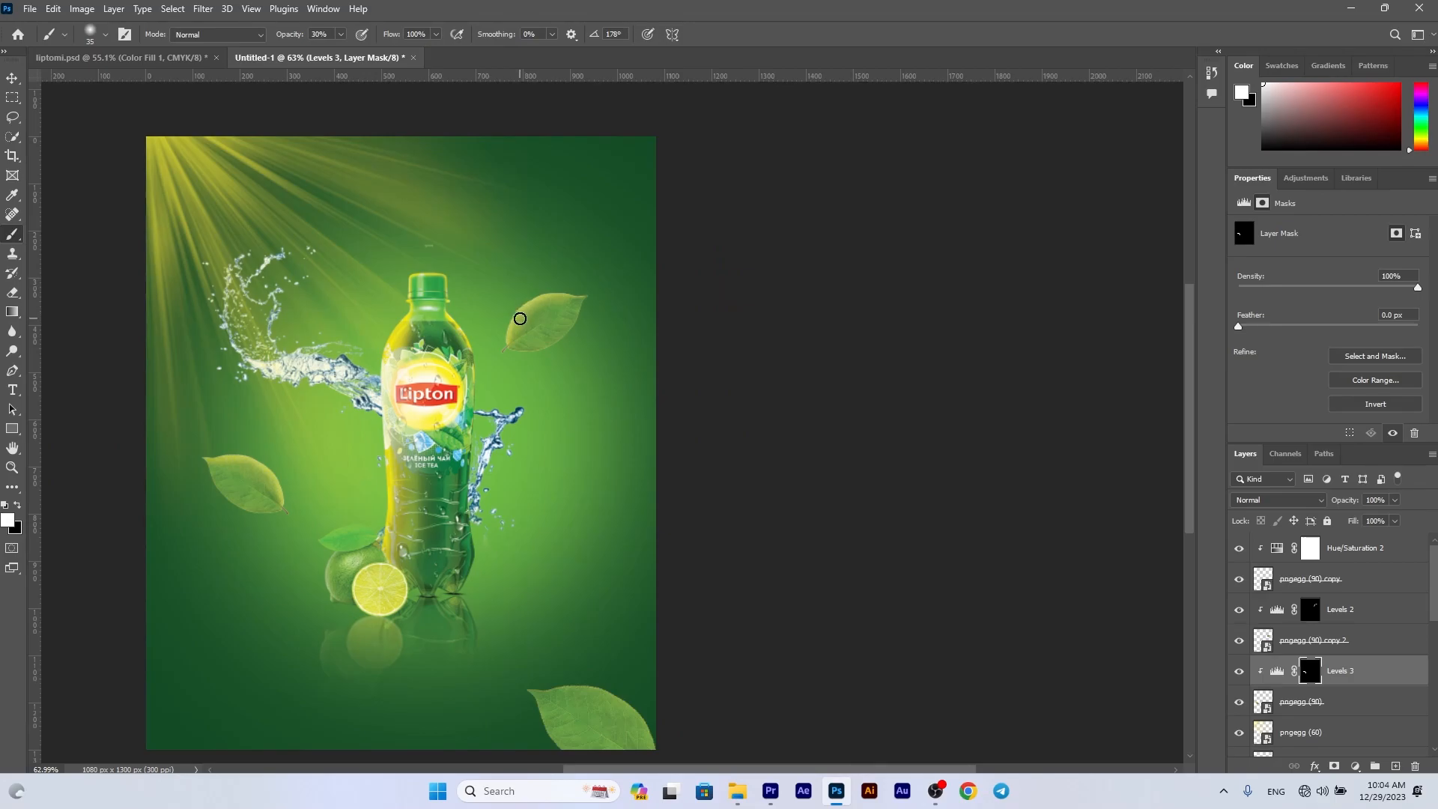
pyautogui.scroll(-2, 438, 472)
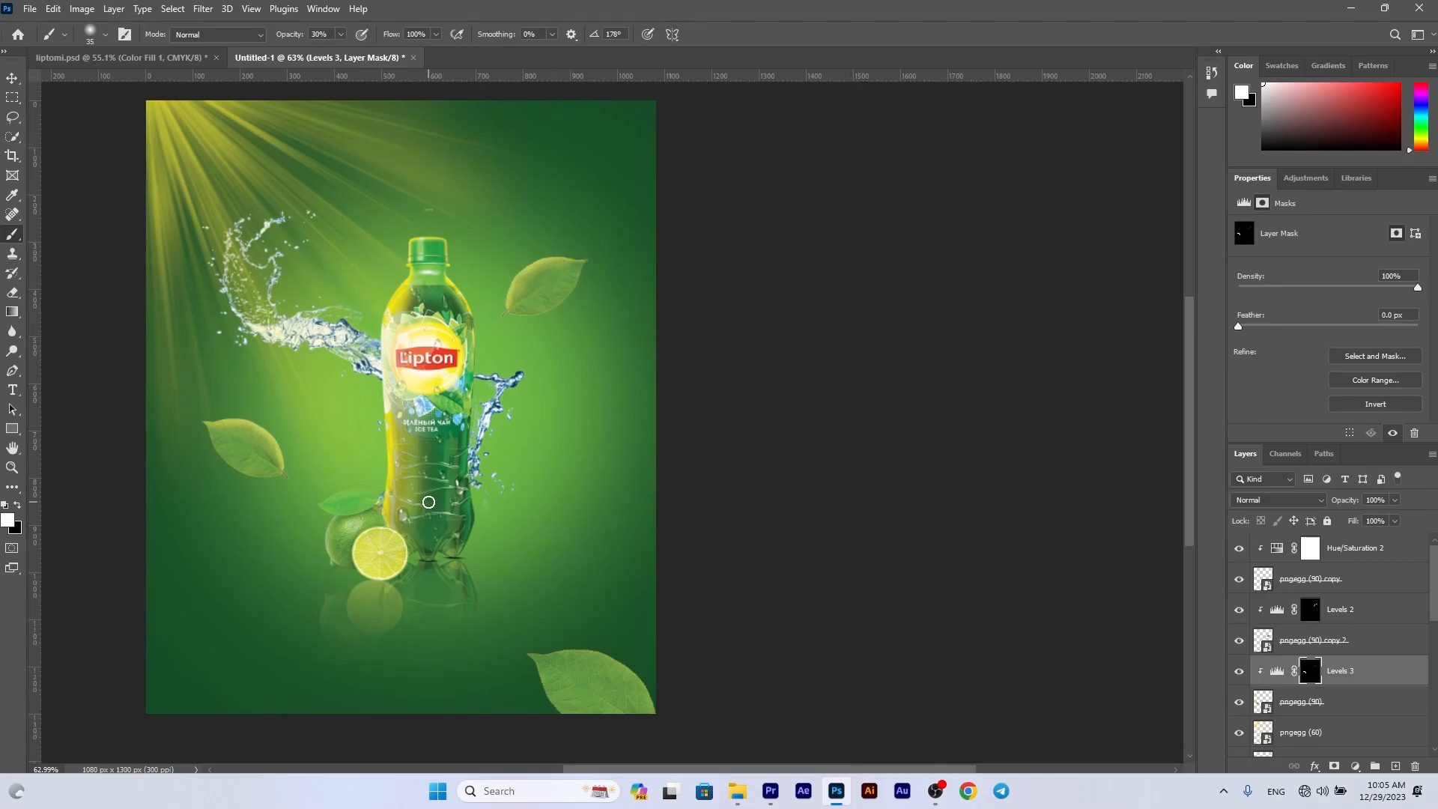
# Create a new empty layer directly beneath the lime layer pngegg (89) for painting a shadow in black
pyautogui.click(13, 78)
pyautogui.click(1319, 753)
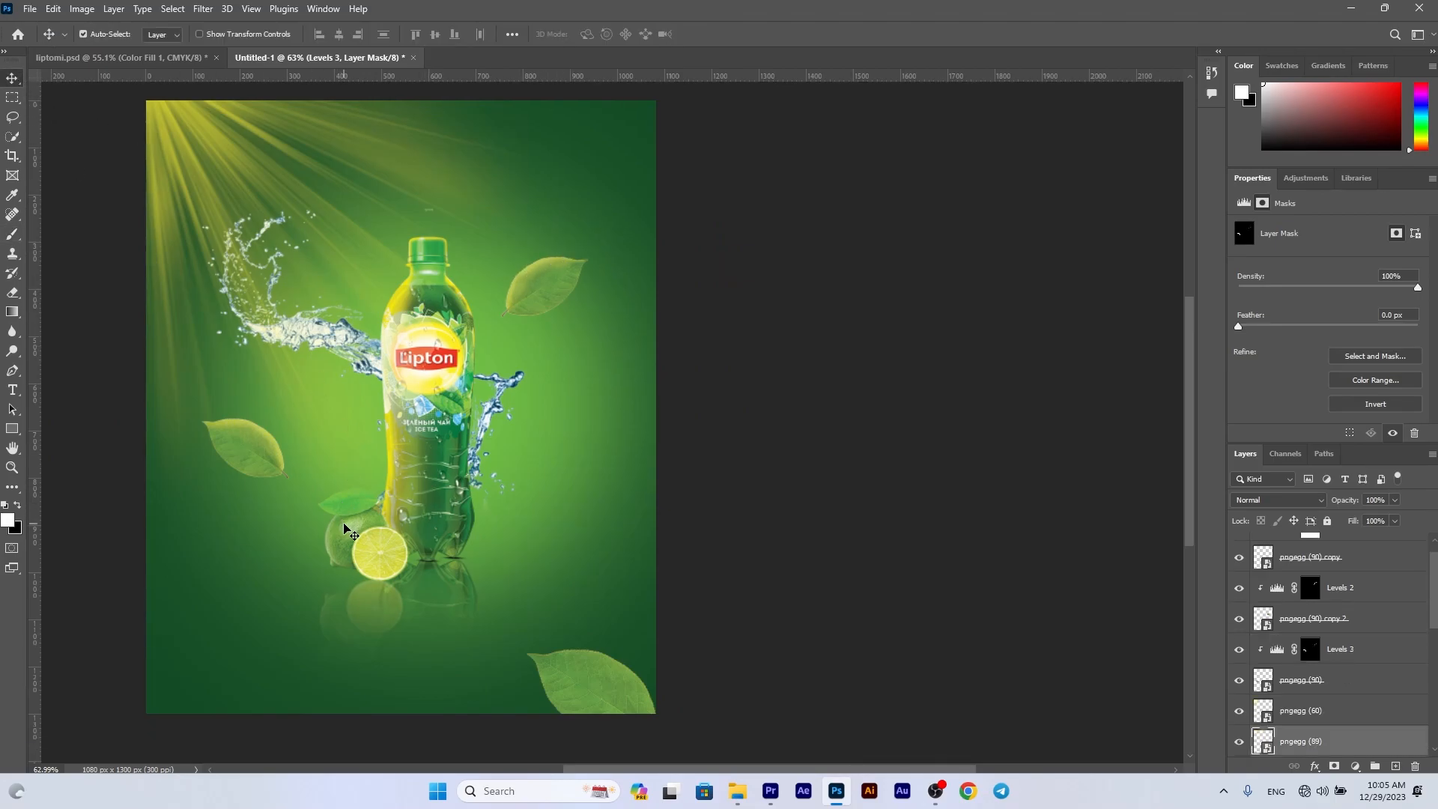
pyautogui.scroll(-2, 1371, 734)
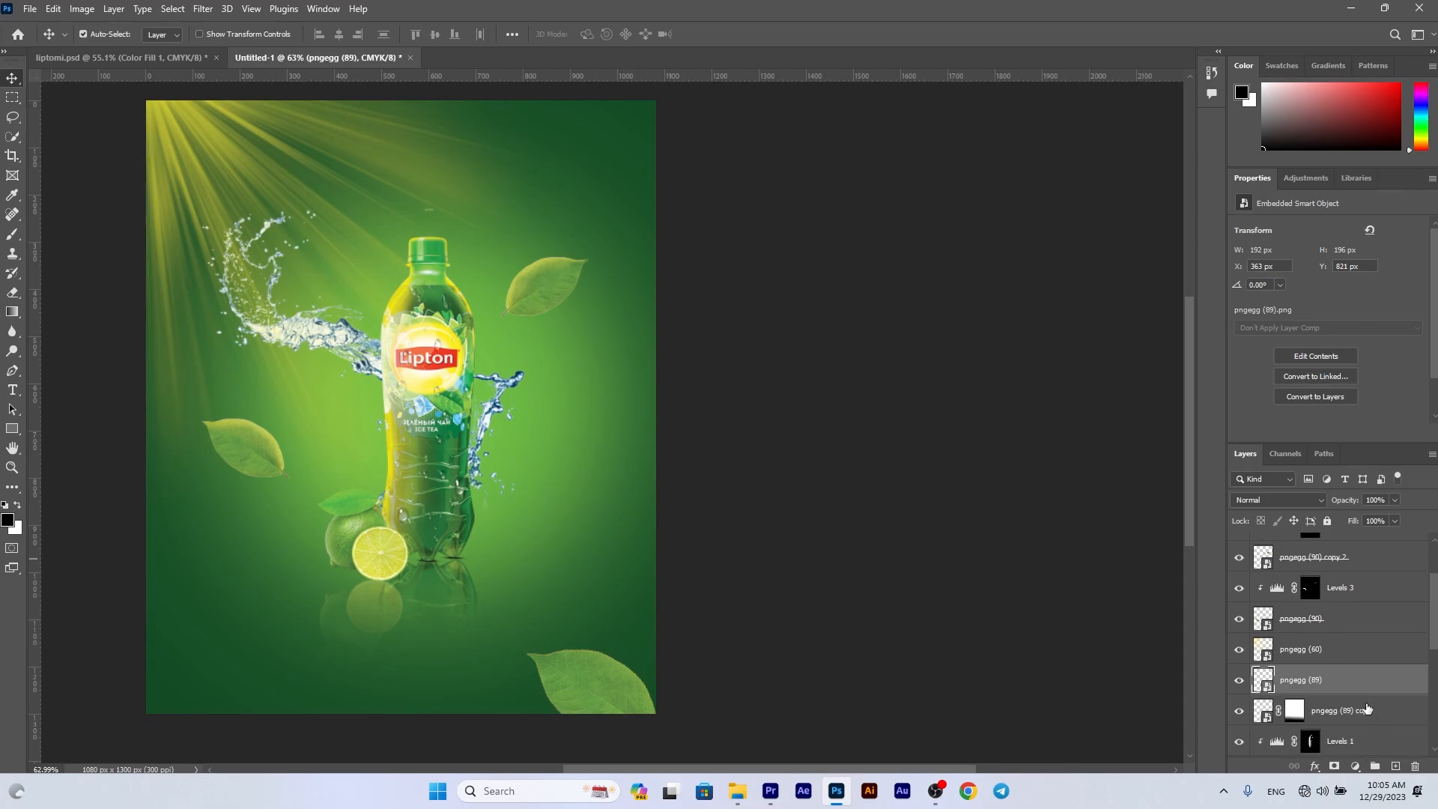
pyautogui.keyDown('ctrl'); pyautogui.click(1394, 765); pyautogui.keyUp('ctrl')
pyautogui.click(12, 234)
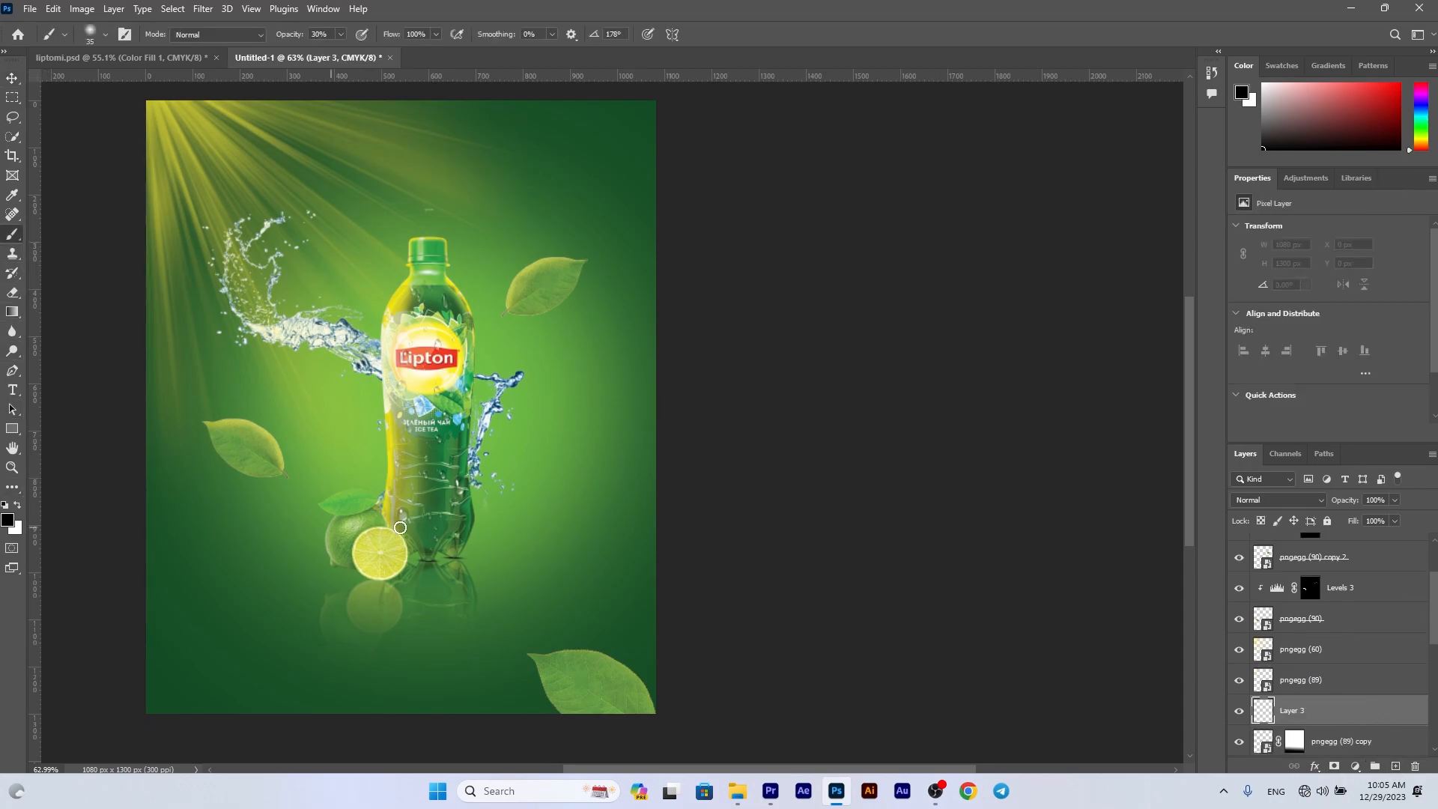
# Paint black contact shadows under the whole lime and the lime slice with a flattened 100 px soft brush at 73% opacity
pyautogui.rightClick(398, 527)
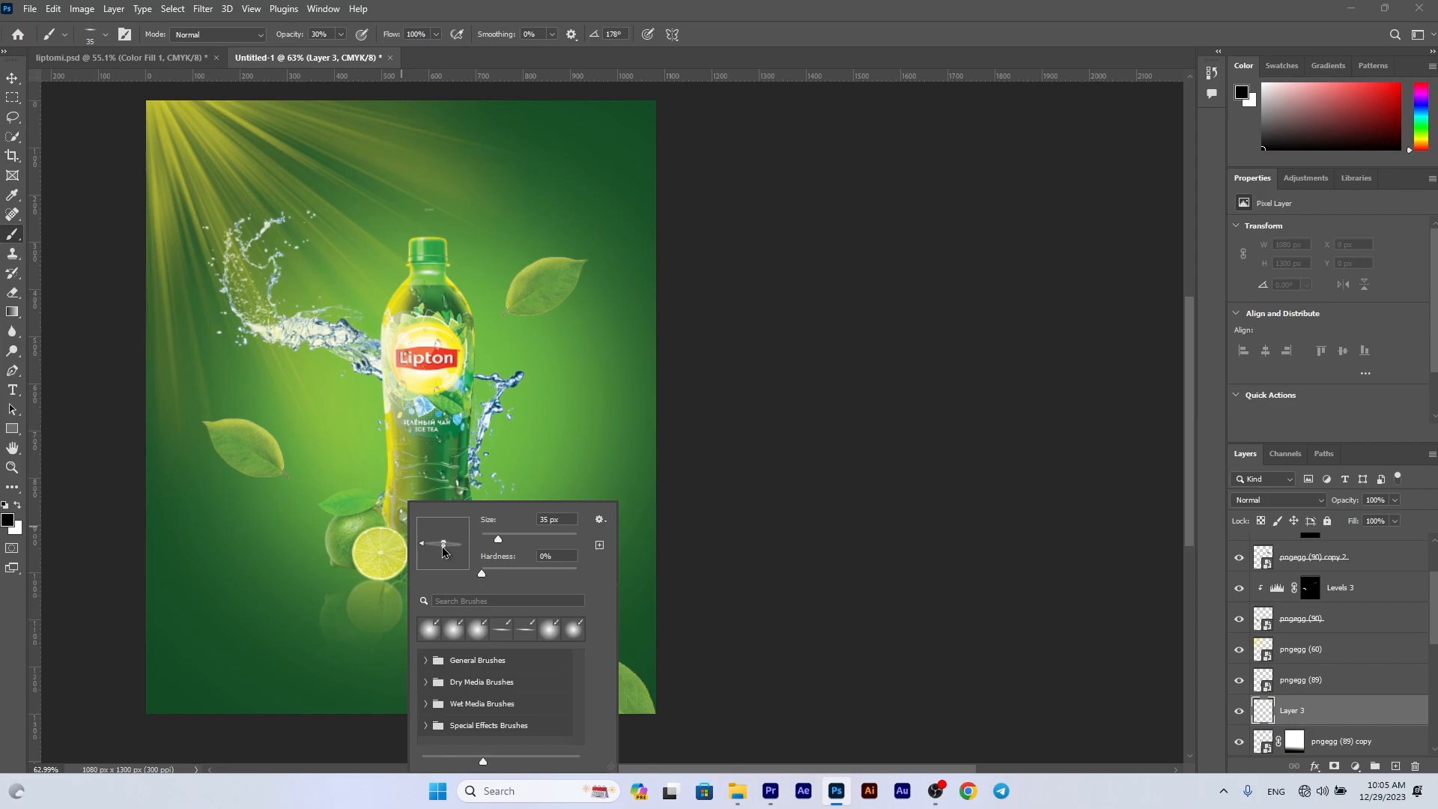
pyautogui.click(1290, 706)
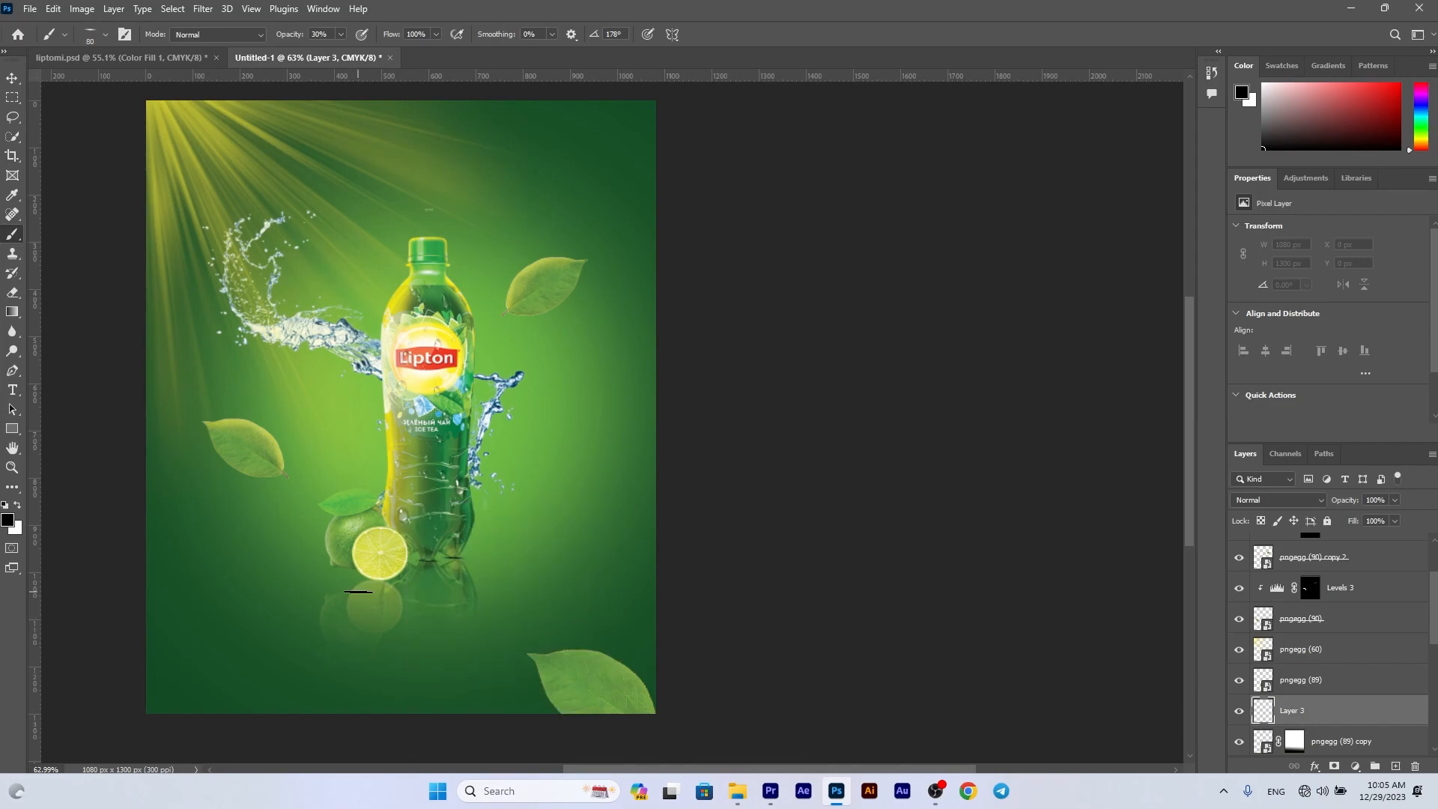
pyautogui.scroll(4, 358, 590)
pyautogui.click(438, 550)
pyautogui.moveTo(300, 38); pyautogui.dragTo(320, 37)
pyautogui.click(449, 553)
pyautogui.click(300, 500)
pyautogui.click(351, 513)
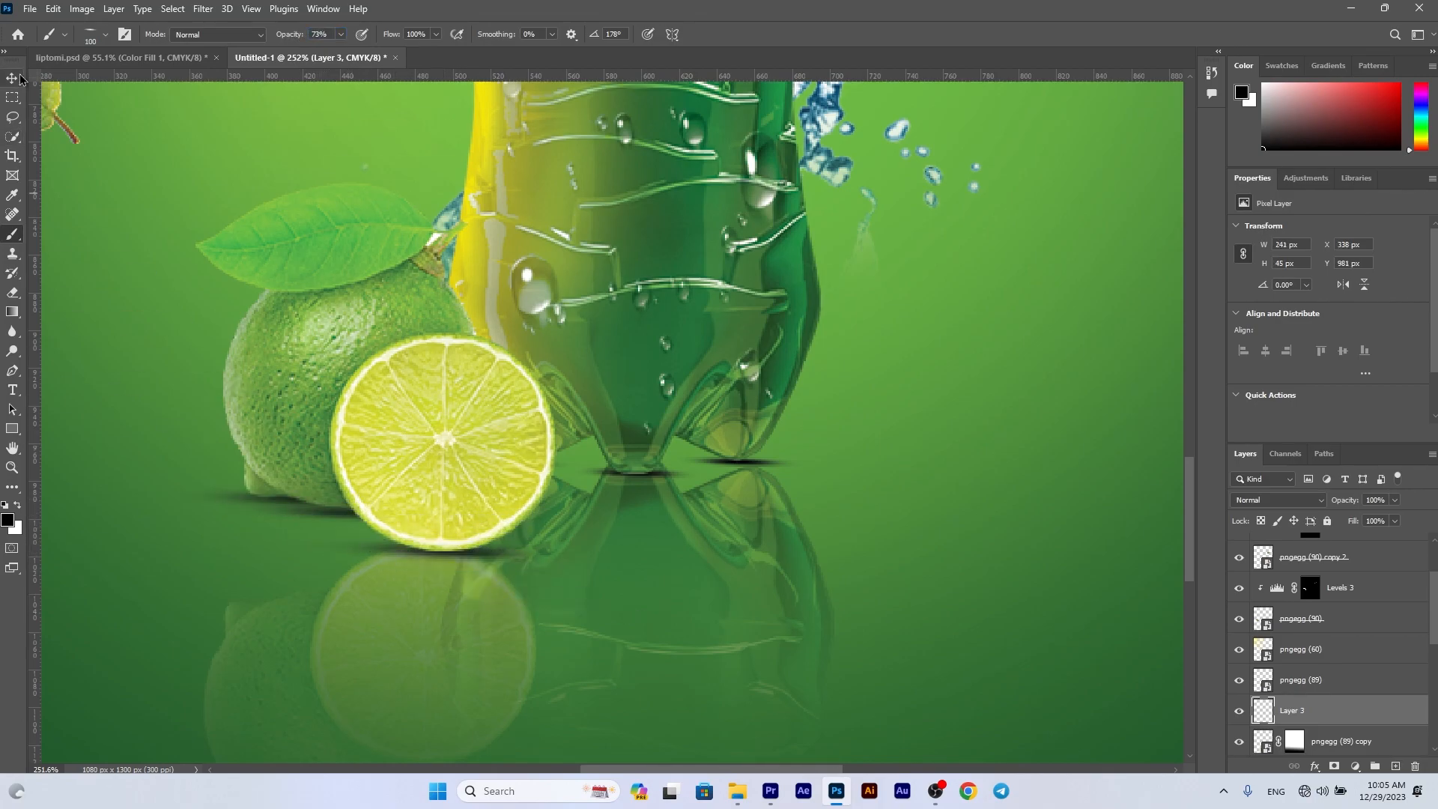
pyautogui.press('v')
pyautogui.scroll(-5, 289, 439)
pyautogui.scroll(1, 290, 449)
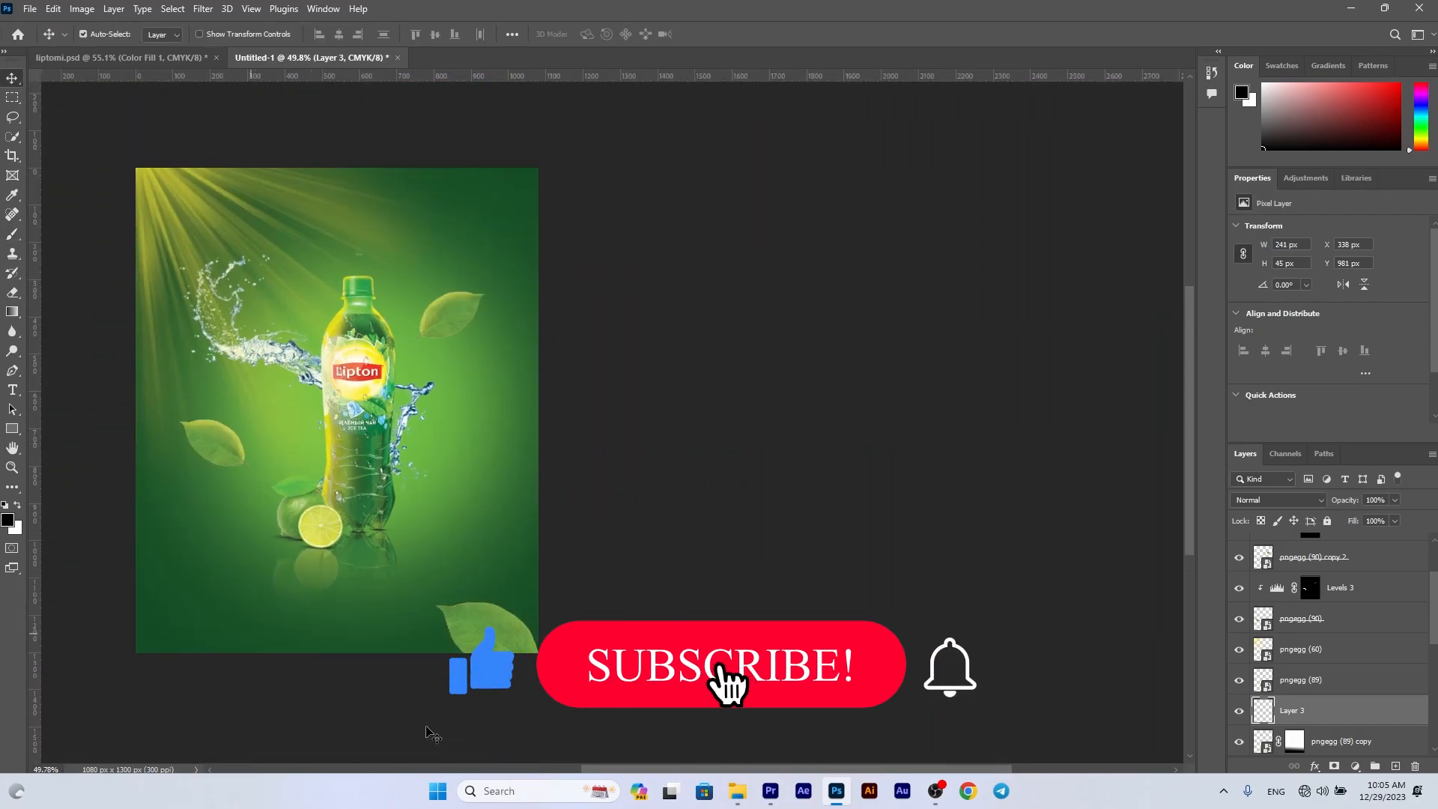
# Add a Levels adjustment clipped to the limes, set its midtone value to 3.93 and invert its mask
pyautogui.click(299, 514)
pyautogui.click(1306, 178)
pyautogui.click(1293, 212)
pyautogui.click(1326, 433)
pyautogui.moveTo(1340, 344); pyautogui.dragTo(1271, 341)
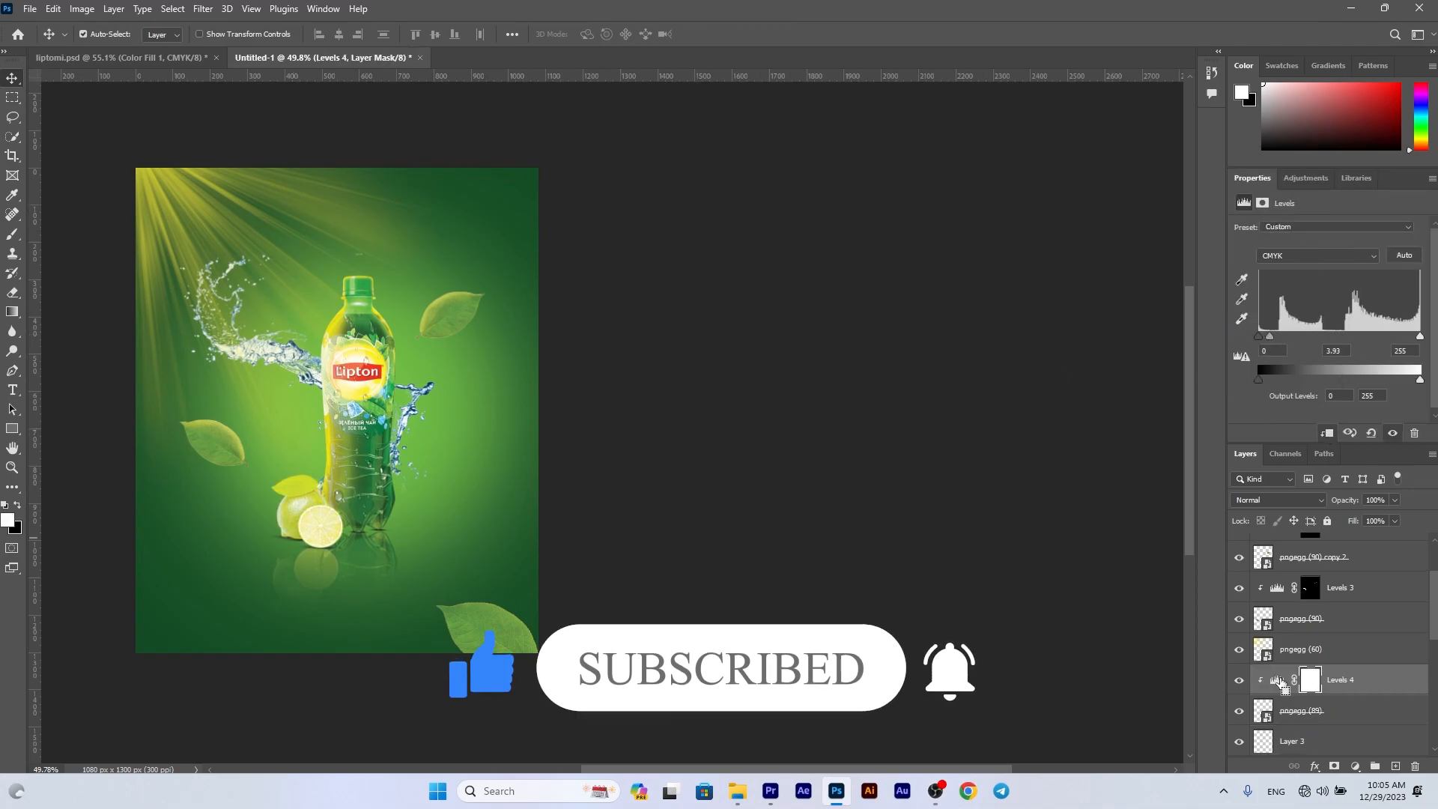
pyautogui.hotkey('ctrl', 'i')
# Paint the whole lime's left edge white on the Levels 4 mask with a round 8 px brush, at 73% and then 100% opacity
pyautogui.scroll(5, 254, 435)
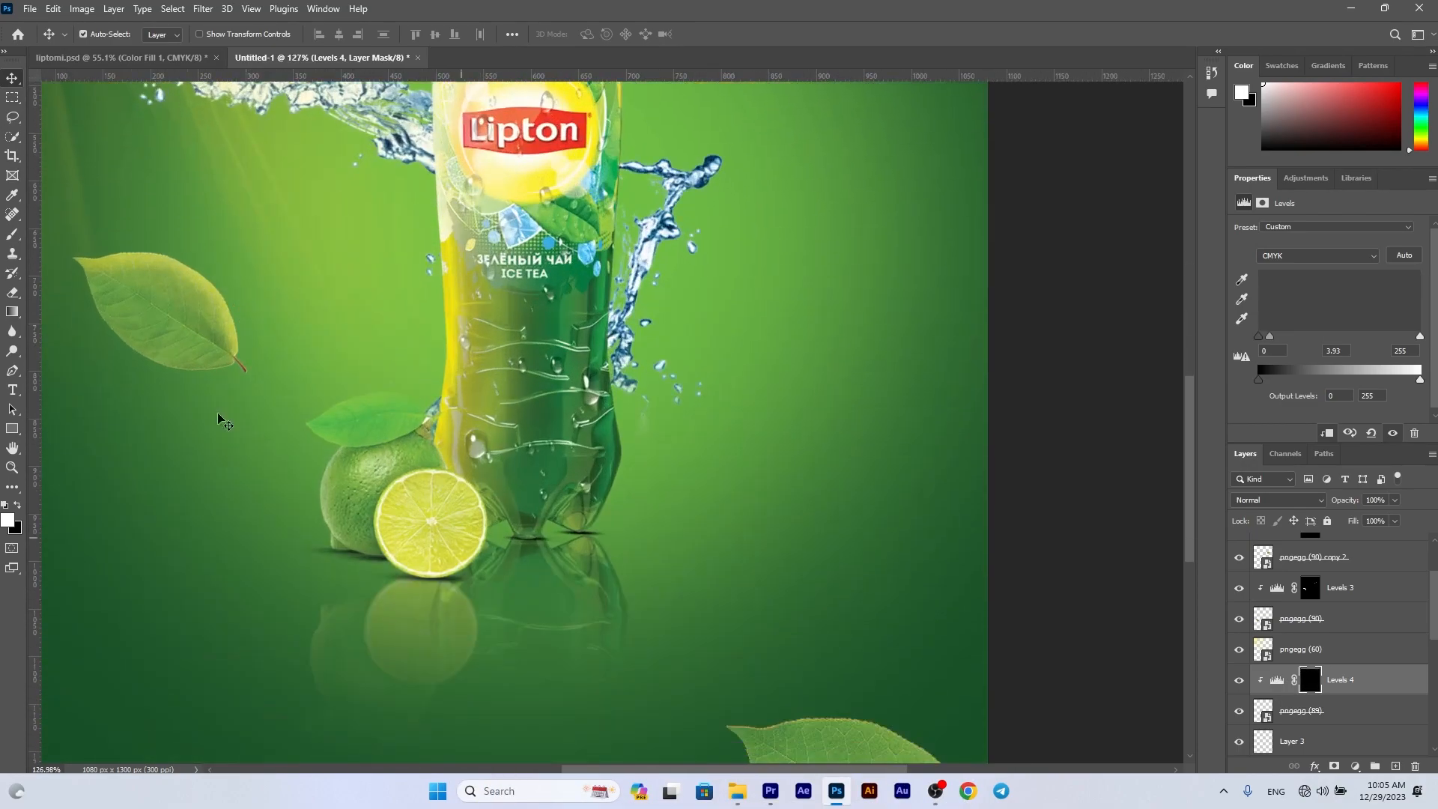
pyautogui.press('b')
pyautogui.rightClick(462, 310)
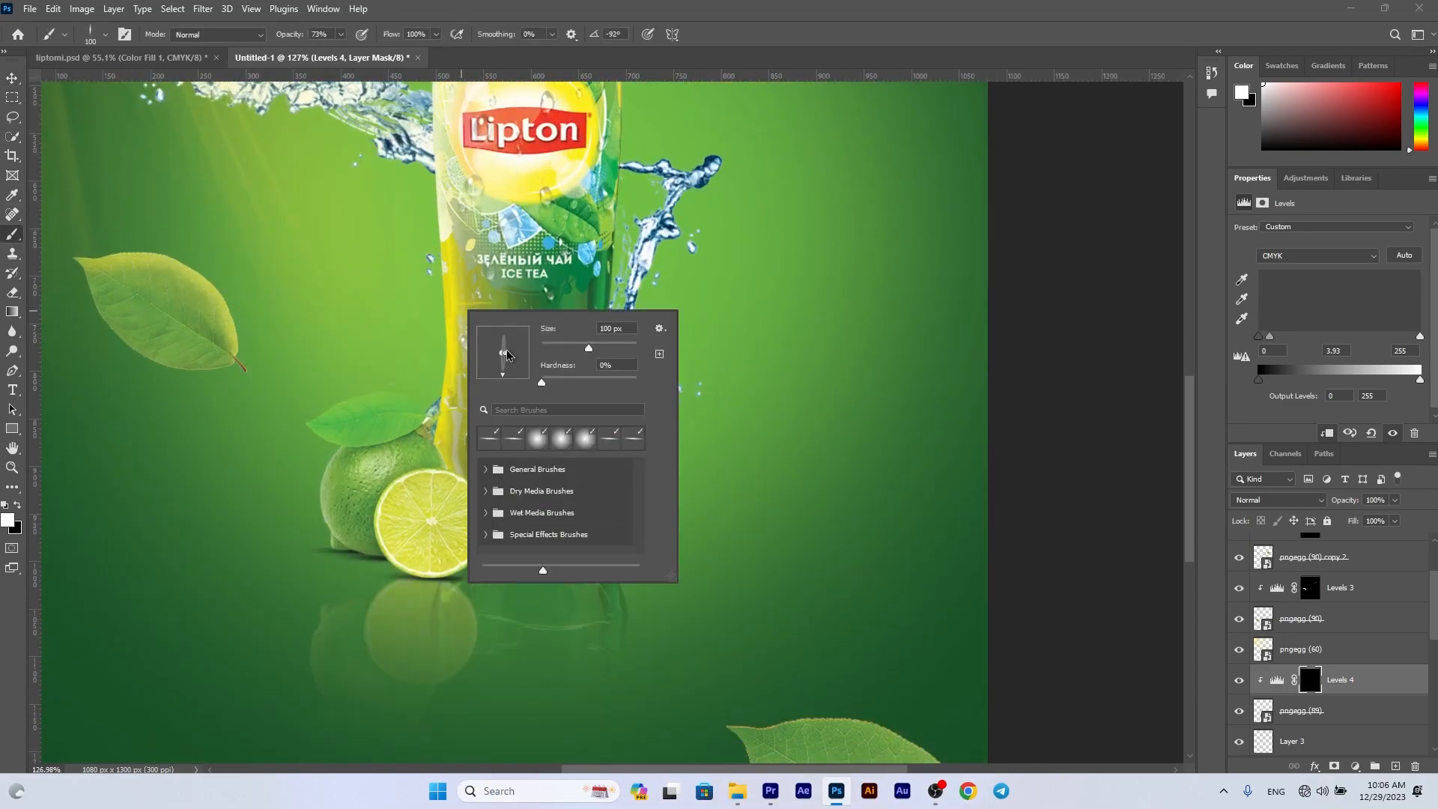
pyautogui.press('Escape')
pyautogui.press('[')
pyautogui.press('[')
pyautogui.press('[')
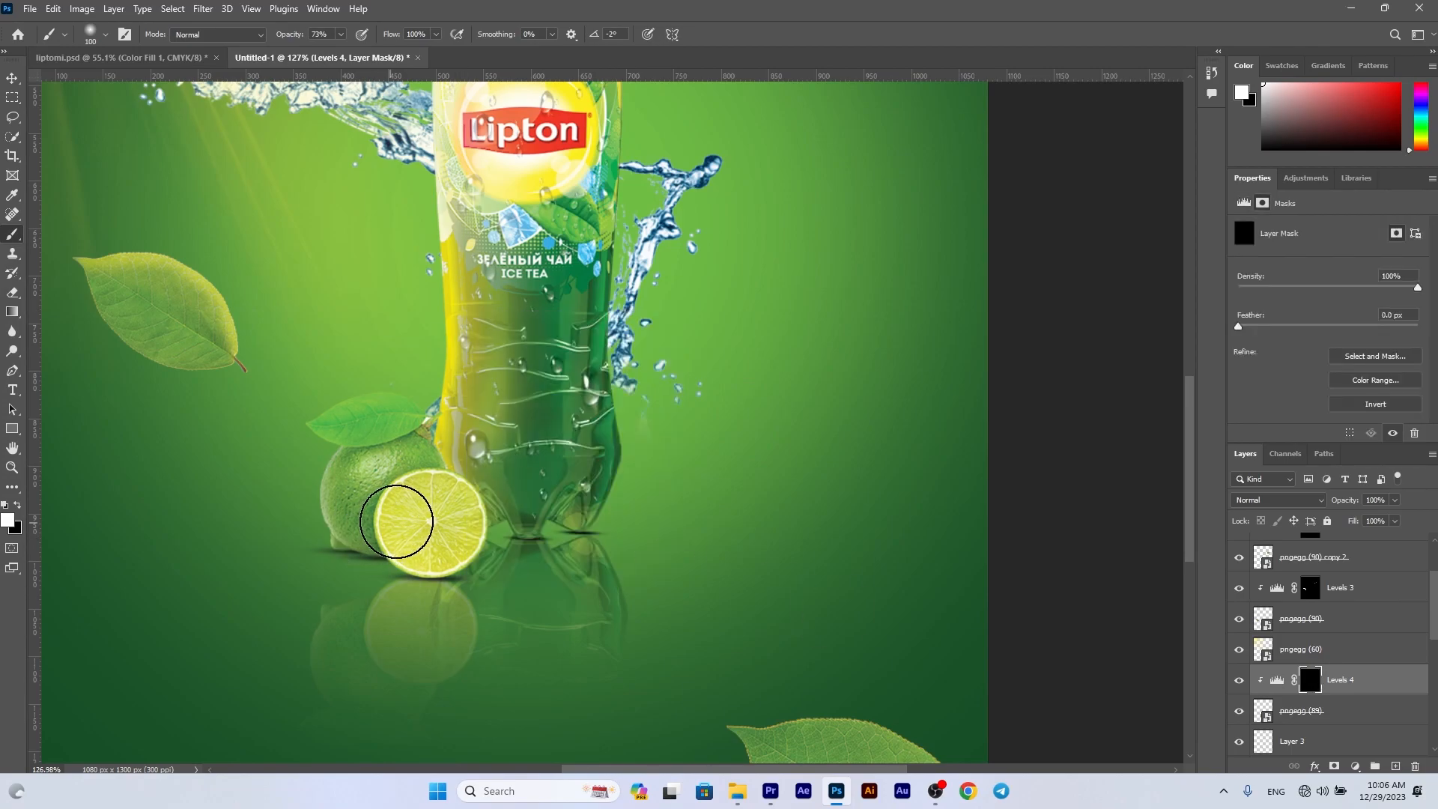
pyautogui.scroll(6, 326, 478)
pyautogui.press('[')
pyautogui.press('[')
pyautogui.press('[')
pyautogui.moveTo(389, 341); pyautogui.dragTo(350, 402)
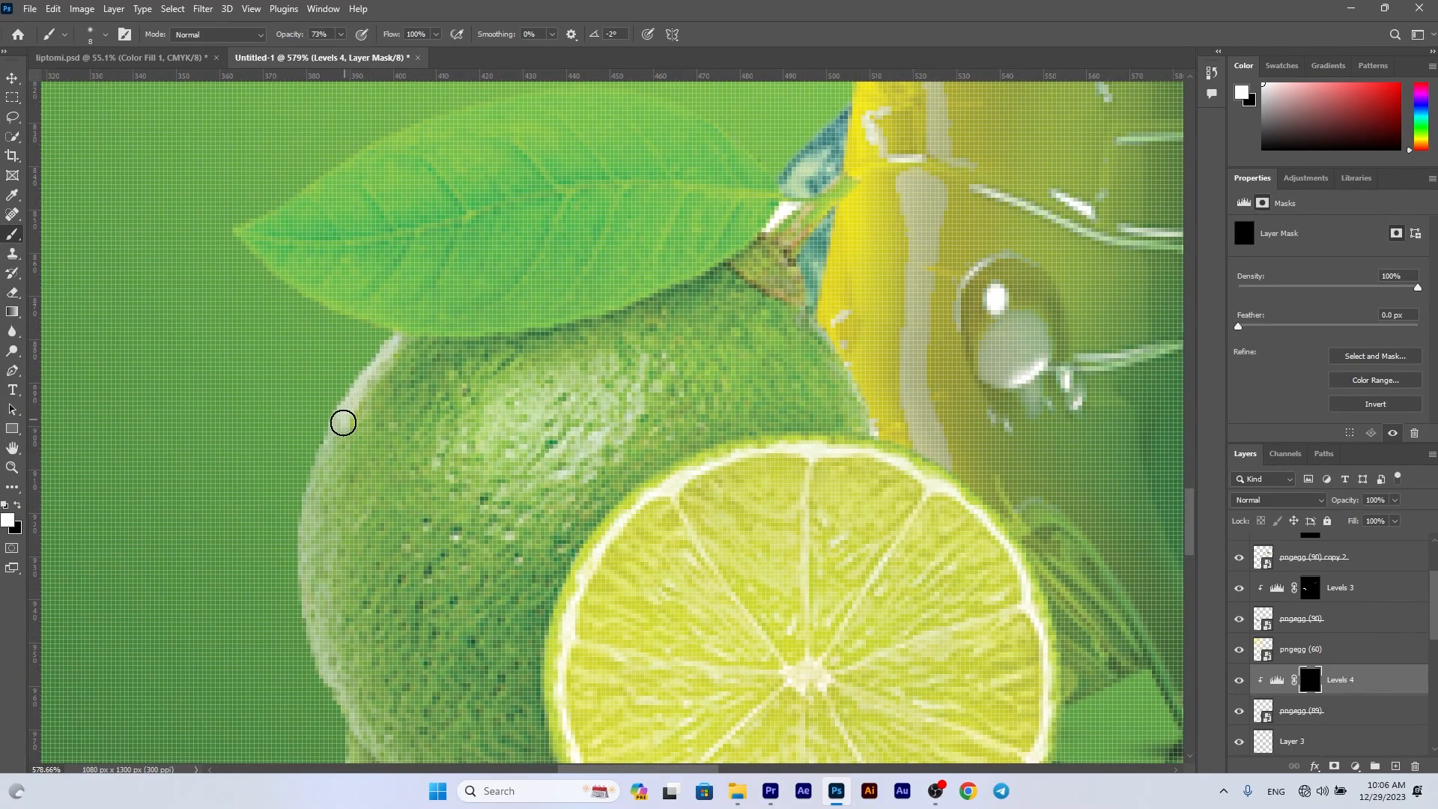
pyautogui.moveTo(433, 335)
pyautogui.mouseDown()
pyautogui.moveTo(400, 339)
pyautogui.moveTo(343, 418)
pyautogui.moveTo(302, 578)
pyautogui.mouseUp()
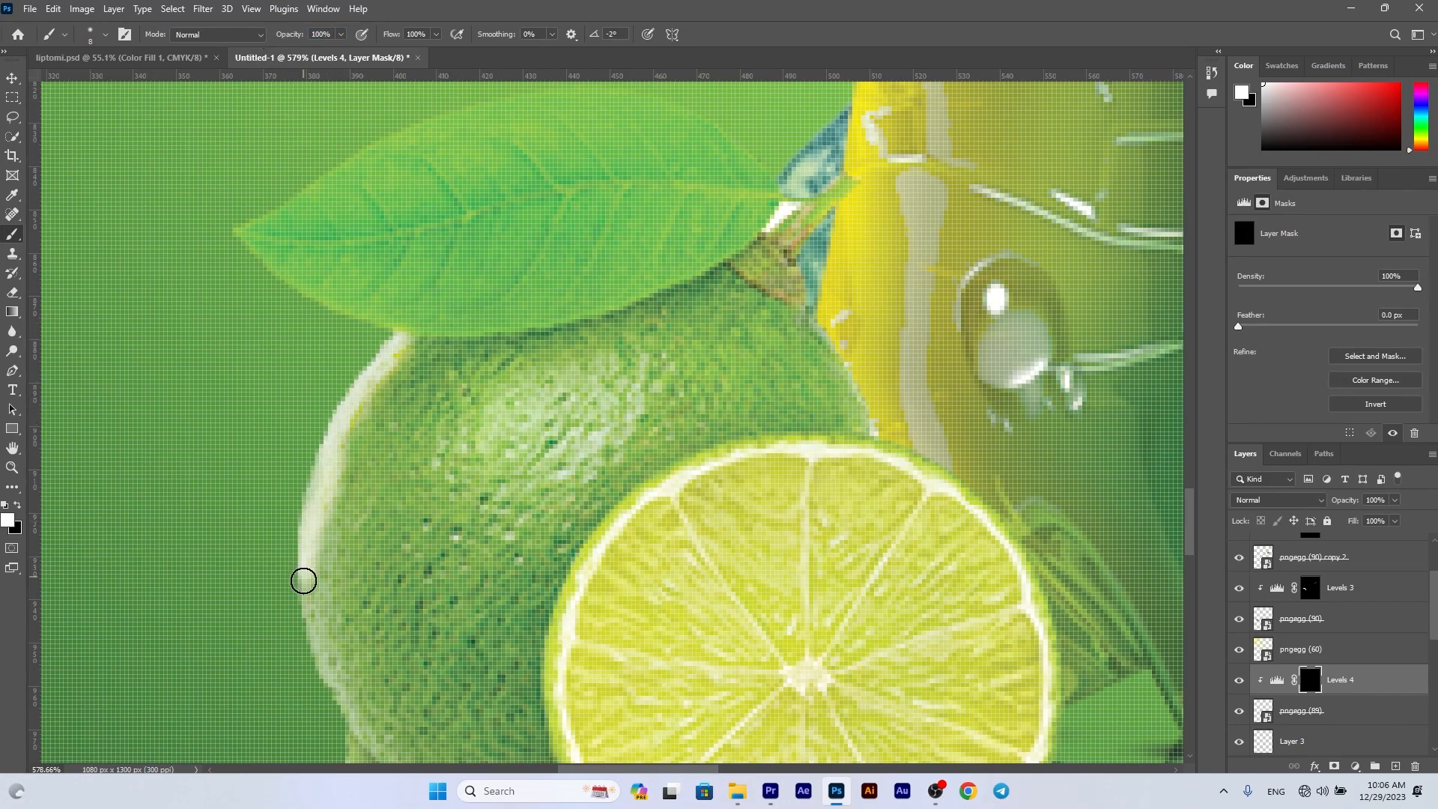
pyautogui.scroll(-3, 325, 487)
pyautogui.moveTo(304, 496)
pyautogui.mouseDown()
pyautogui.moveTo(327, 555)
pyautogui.moveTo(299, 437)
pyautogui.mouseUp()
pyautogui.scroll(3, 298, 437)
pyautogui.moveTo(385, 334)
pyautogui.mouseDown()
pyautogui.moveTo(258, 282)
pyautogui.moveTo(227, 241)
pyautogui.moveTo(373, 310)
pyautogui.mouseUp()
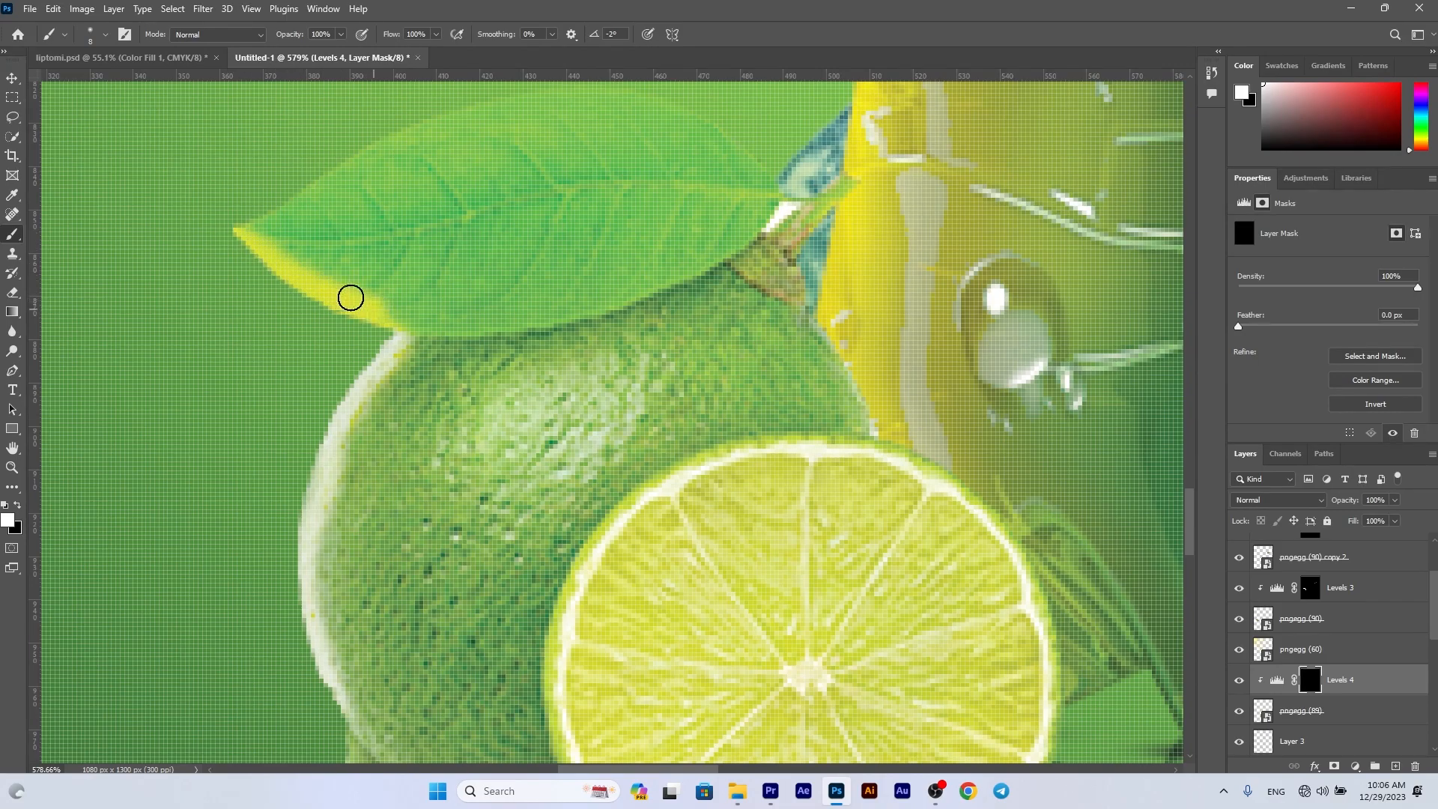
pyautogui.moveTo(279, 220); pyautogui.dragTo(395, 157)
pyautogui.hotkey('ctrl', 'z')
pyautogui.hotkey('ctrl', 'z')
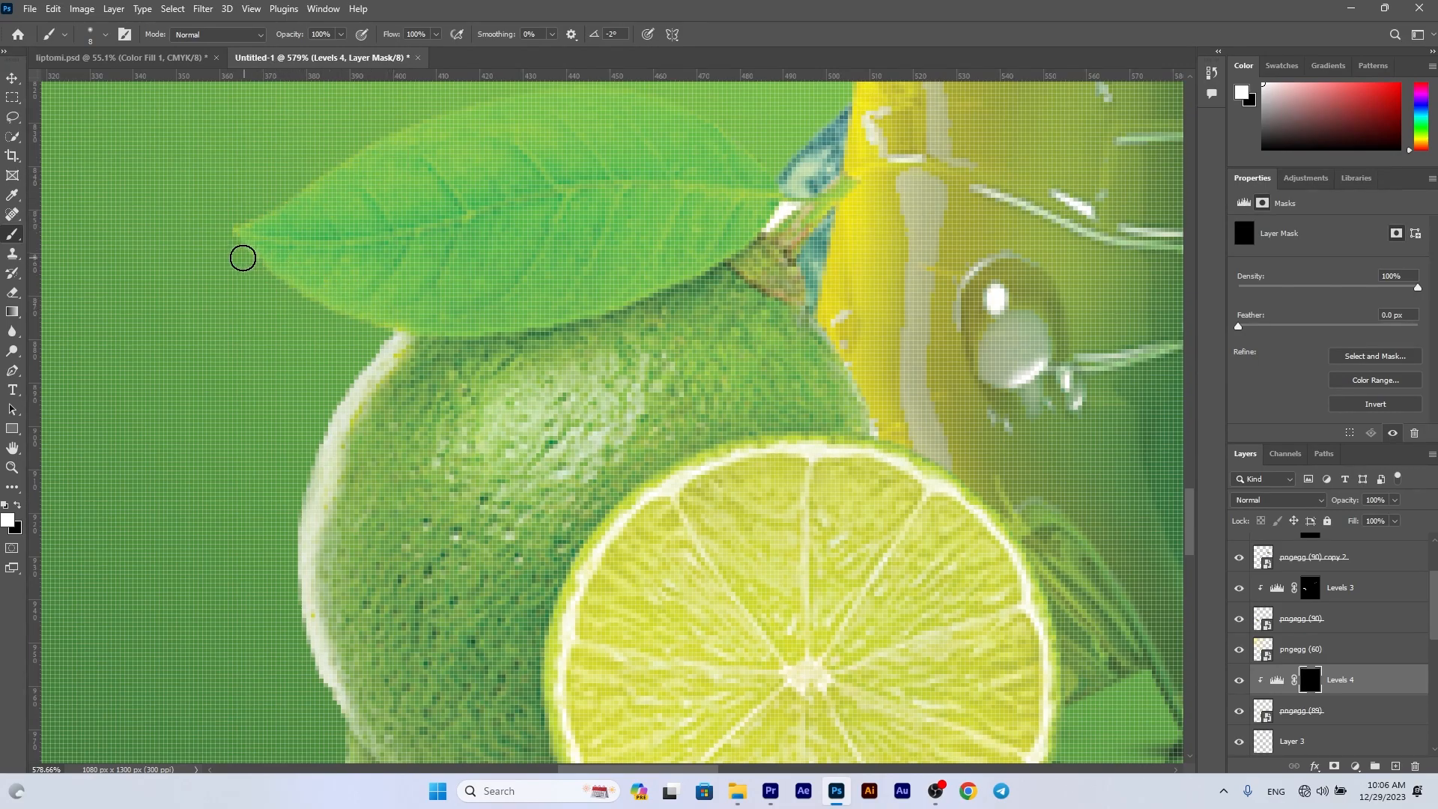
# Paint a thin highlight along the lower-left and upper edges of the lime's leaf on the Levels 4 mask at 100% opacity
pyautogui.moveTo(285, 278); pyautogui.dragTo(399, 331)
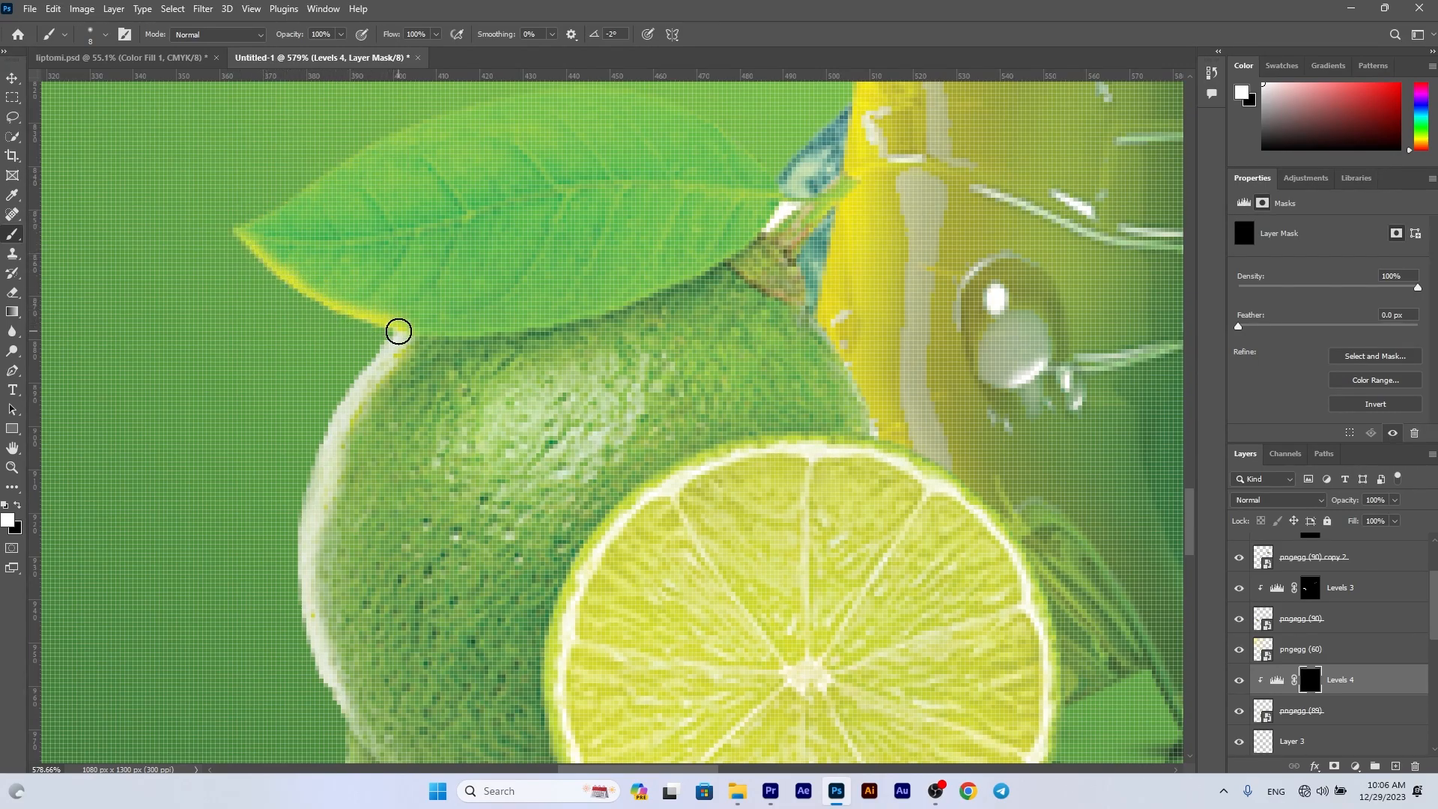
pyautogui.moveTo(254, 223); pyautogui.dragTo(390, 173)
pyautogui.hotkey('ctrl', 'z')
pyautogui.moveTo(247, 218); pyautogui.dragTo(453, 119)
pyautogui.scroll(1, 472, 158)
pyautogui.moveTo(483, 178)
pyautogui.mouseDown()
pyautogui.moveTo(543, 159)
pyautogui.moveTo(681, 173)
pyautogui.moveTo(747, 209)
pyautogui.moveTo(784, 252)
pyautogui.moveTo(642, 178)
pyautogui.mouseUp()
pyautogui.moveTo(534, 170); pyautogui.dragTo(335, 272)
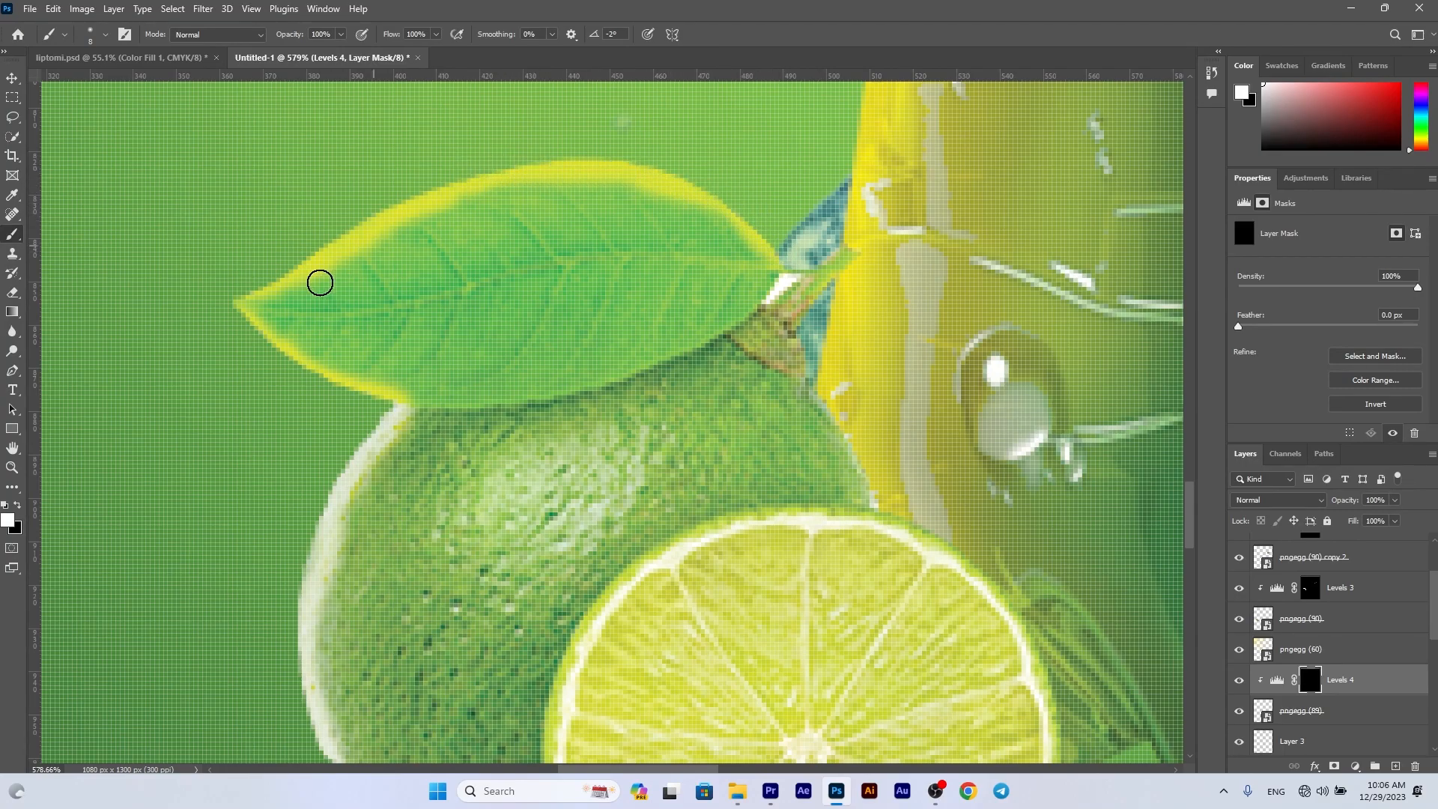
# Soften the highlights along the leaf's upper edge and the lime's left edge with a 15 px brush at 44% opacity
pyautogui.scroll(-2, 391, 421)
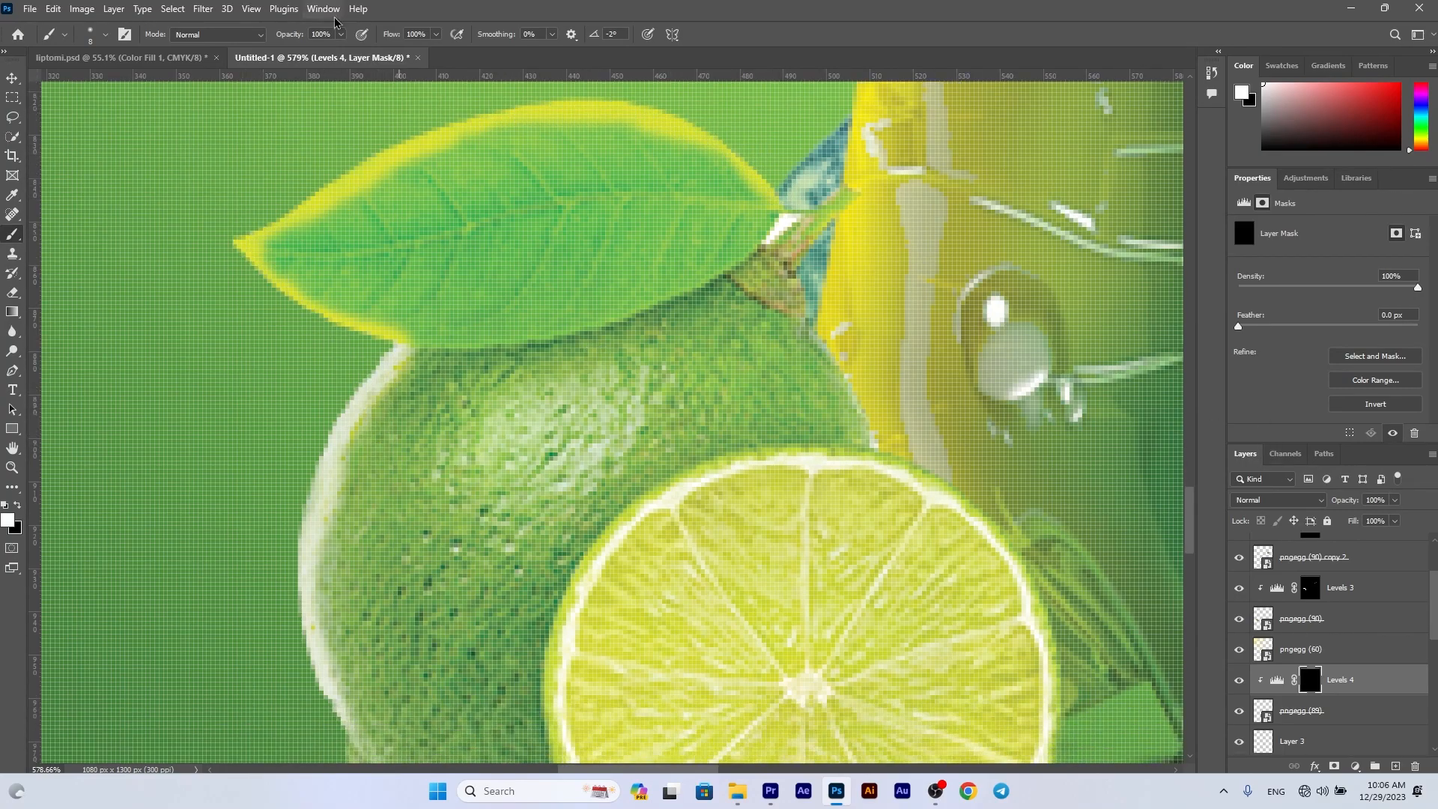
pyautogui.press(']')
pyautogui.press(']')
pyautogui.press(']')
pyautogui.press(']')
pyautogui.press(']')
pyautogui.press(']')
pyautogui.press(']')
pyautogui.press(']')
pyautogui.press(']')
pyautogui.press(']')
pyautogui.press(']')
pyautogui.press('[')
pyautogui.press('[')
pyautogui.press('[')
pyautogui.press('[')
pyautogui.press('[')
pyautogui.press('[')
pyautogui.press('[')
pyautogui.press('[')
pyautogui.press('[')
pyautogui.moveTo(276, 257)
pyautogui.mouseDown()
pyautogui.moveTo(378, 195)
pyautogui.moveTo(736, 142)
pyautogui.mouseUp()
pyautogui.moveTo(417, 367)
pyautogui.mouseDown()
pyautogui.moveTo(350, 446)
pyautogui.moveTo(308, 616)
pyautogui.mouseUp()
pyautogui.scroll(-6, 308, 616)
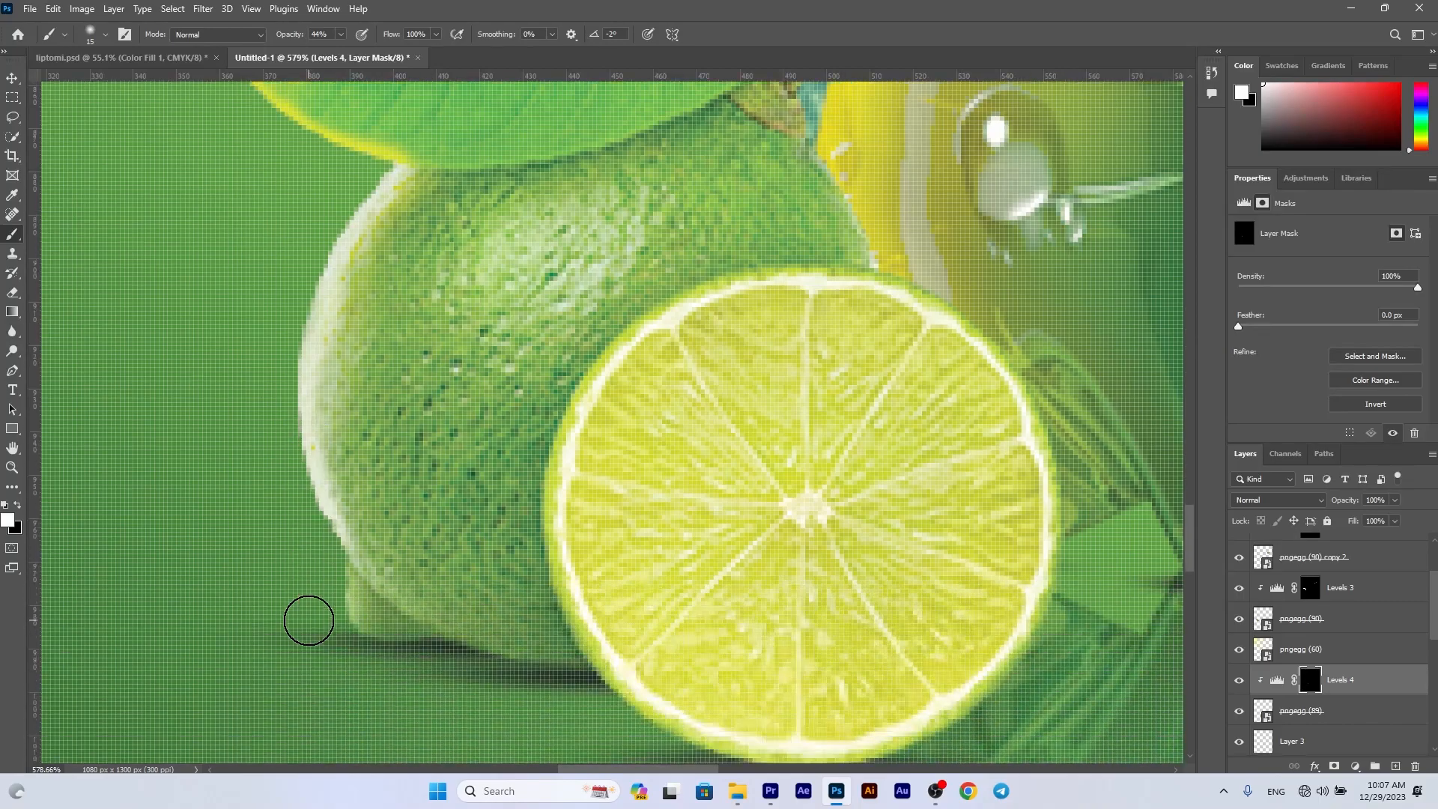
pyautogui.scroll(-10, 353, 567)
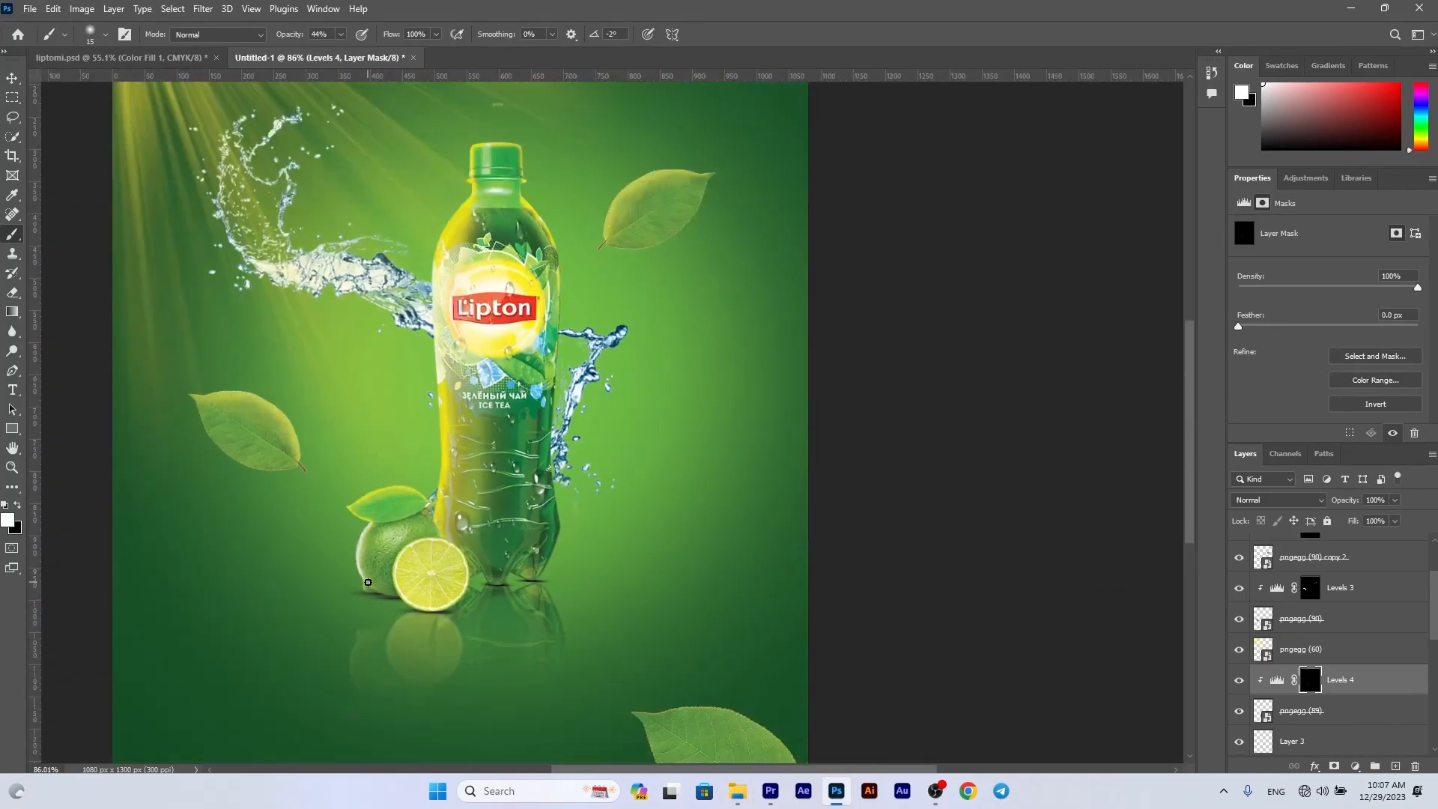
pyautogui.scroll(-1, 373, 577)
pyautogui.press('v')
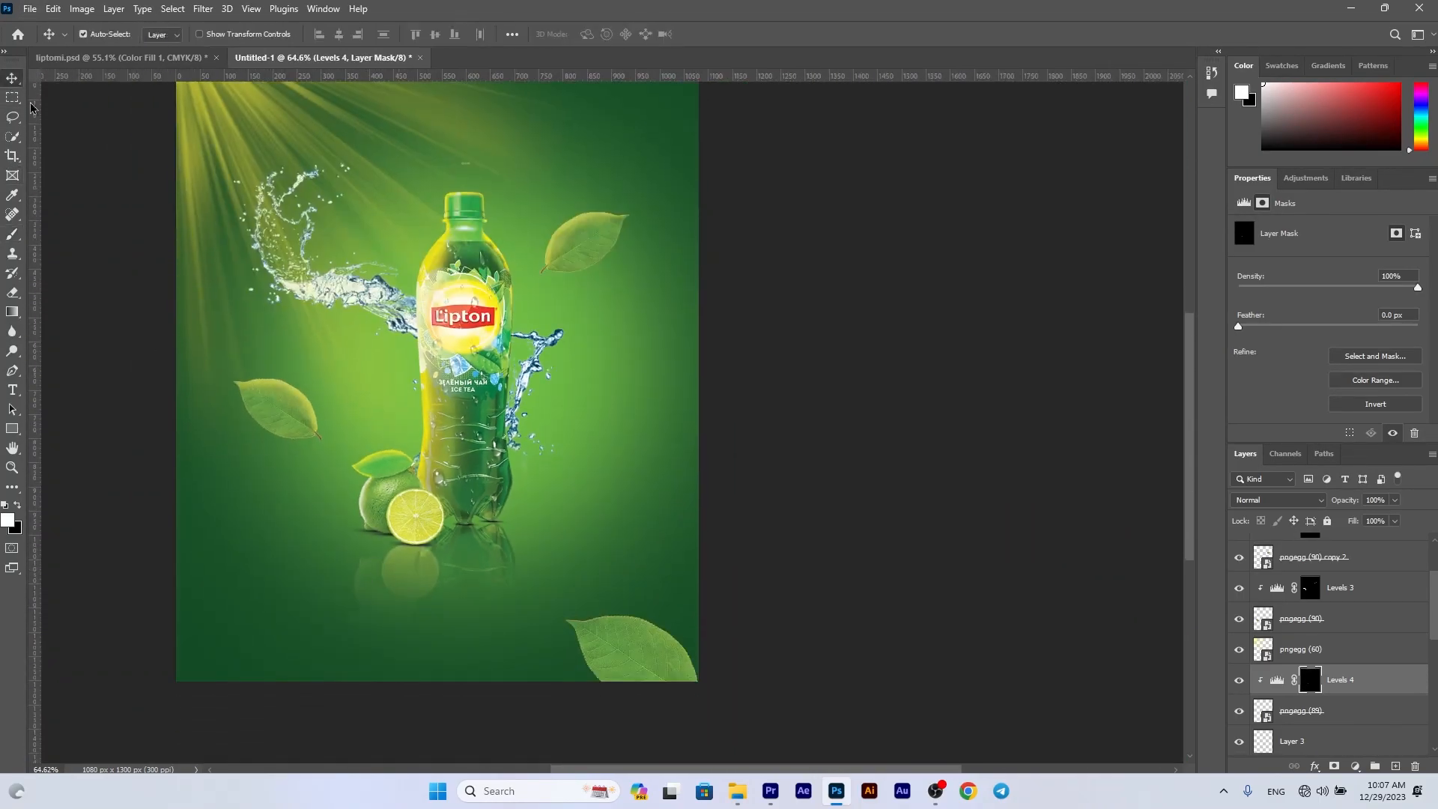
# Duplicate the poster's large lower-right leaf beside the bottle, scale the copy to 2.29% and flip it horizontally
pyautogui.click(631, 664)
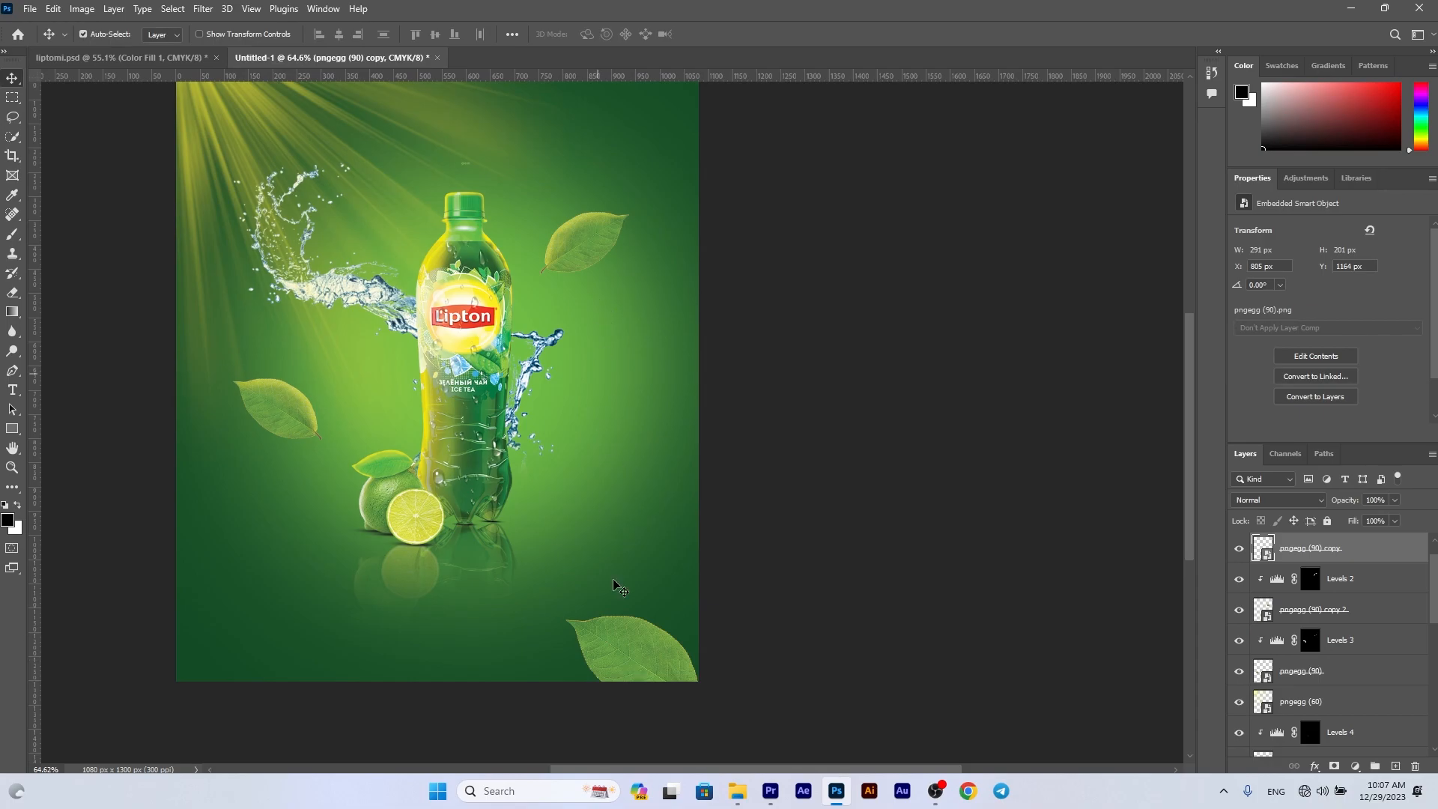
pyautogui.moveTo(620, 661); pyautogui.dragTo(570, 360)
pyautogui.hotkey('ctrl', 't')
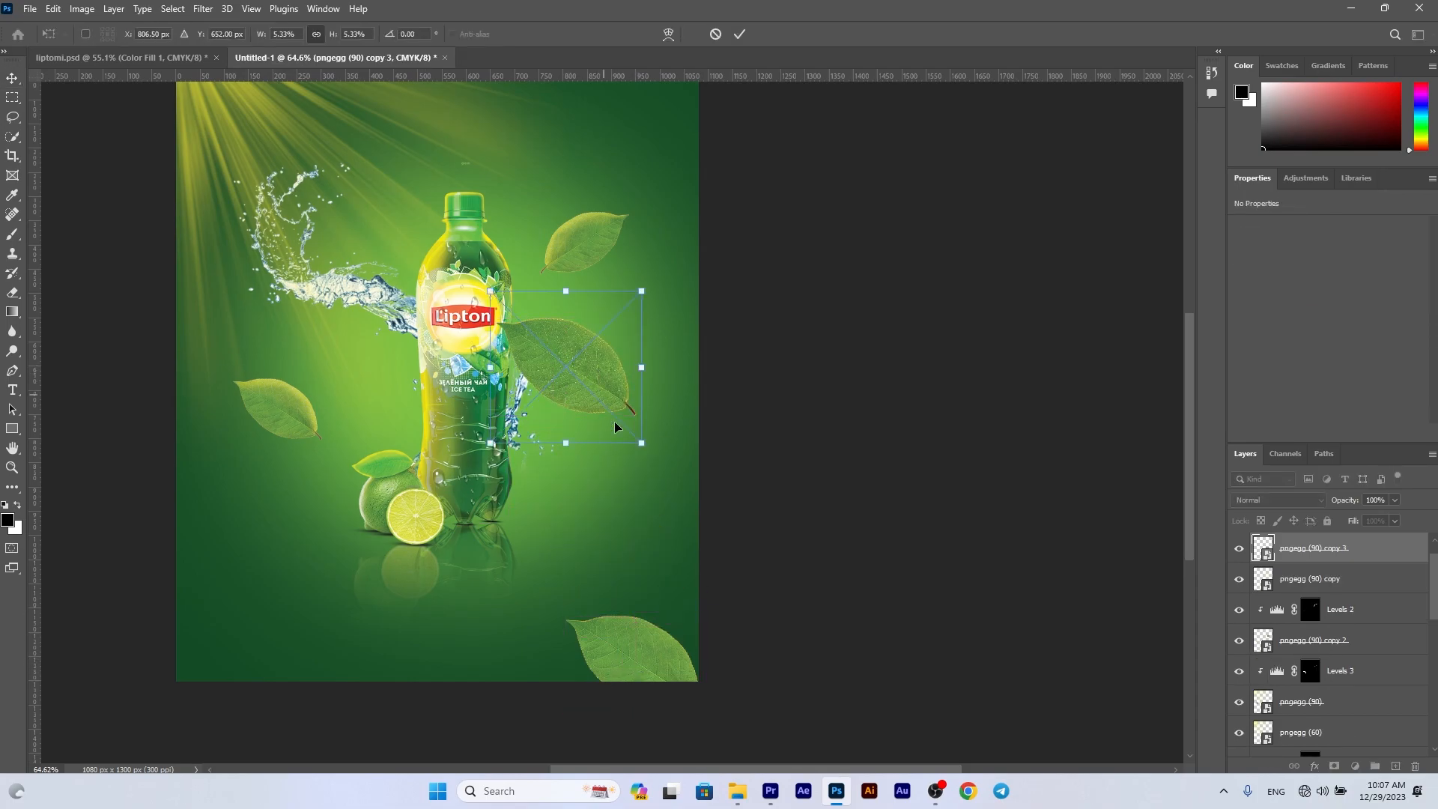
pyautogui.moveTo(642, 440); pyautogui.dragTo(539, 320)
pyautogui.rightClick(539, 321)
pyautogui.click(565, 587)
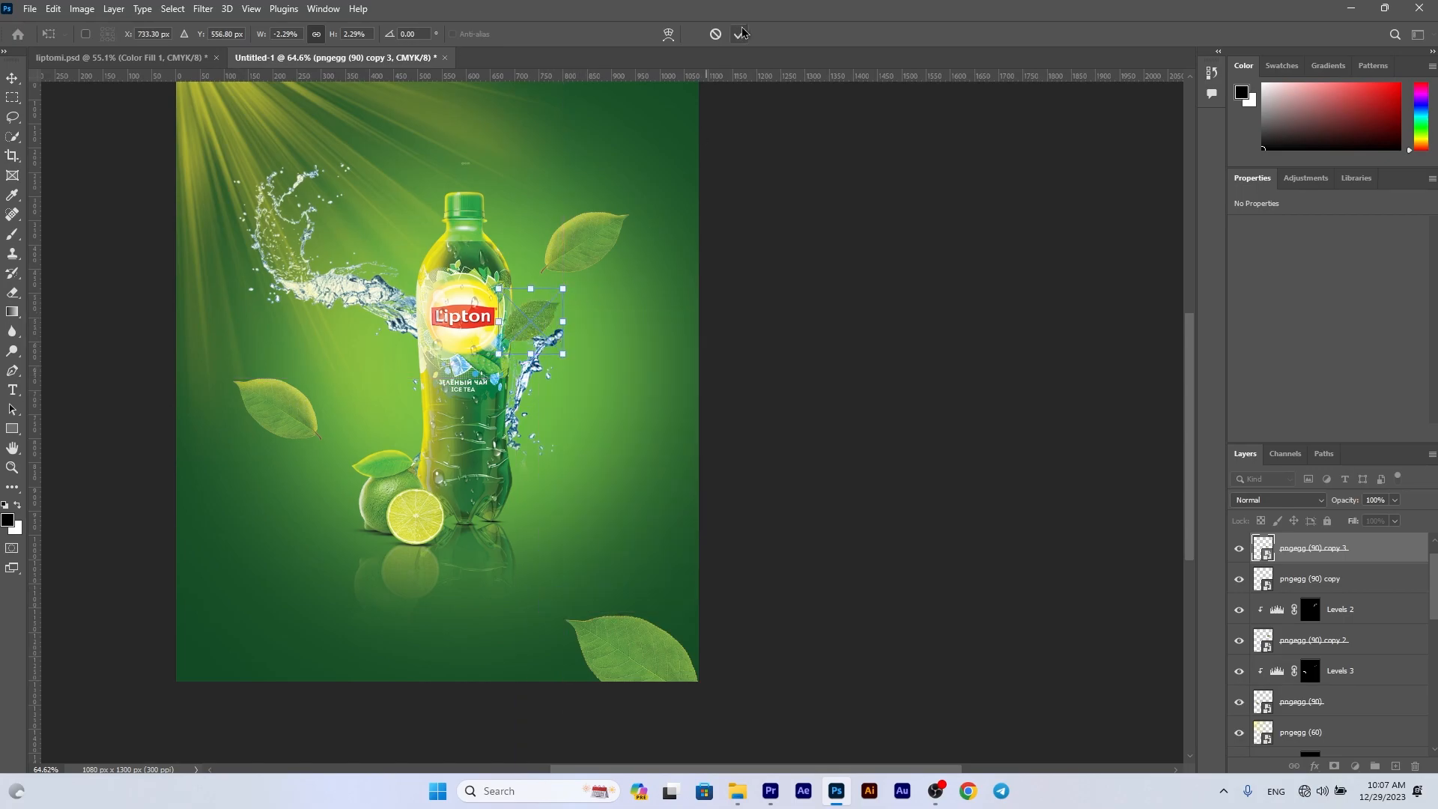
# Move the small leaf copy's layer below pngegg (94) and place the leaf partly behind the bottle's right side, beside the label
pyautogui.moveTo(1368, 552); pyautogui.dragTo(1341, 573)
pyautogui.moveTo(524, 312); pyautogui.dragTo(524, 309)
pyautogui.moveTo(584, 224); pyautogui.dragTo(604, 201)
pyautogui.hotkey('ctrl', 'z')
pyautogui.moveTo(546, 322); pyautogui.dragTo(537, 304)
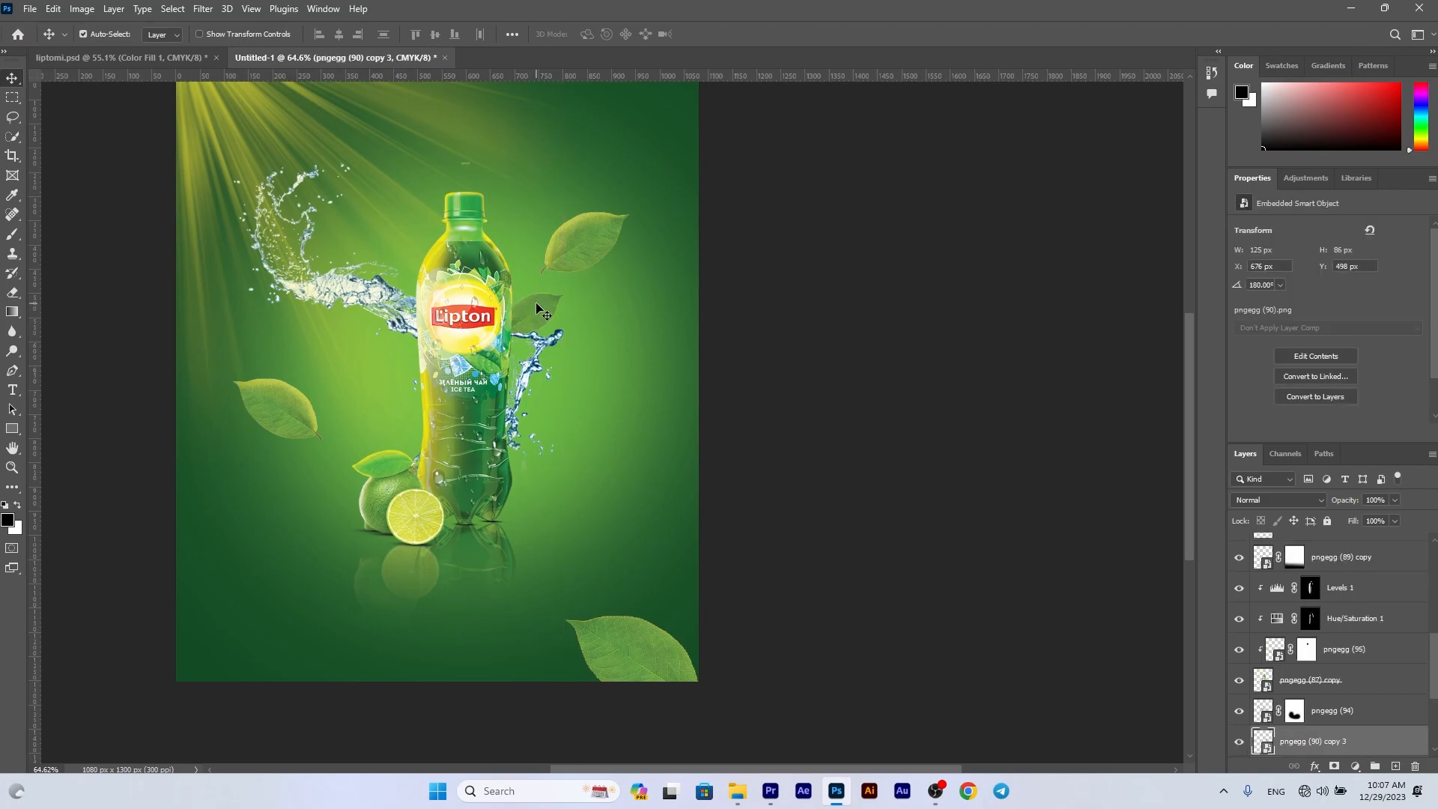
# Scale the small leaf behind the bottle down to 77 × 54 px and nudge it slightly up and outward from the bottle
pyautogui.hotkey('ctrl', 't')
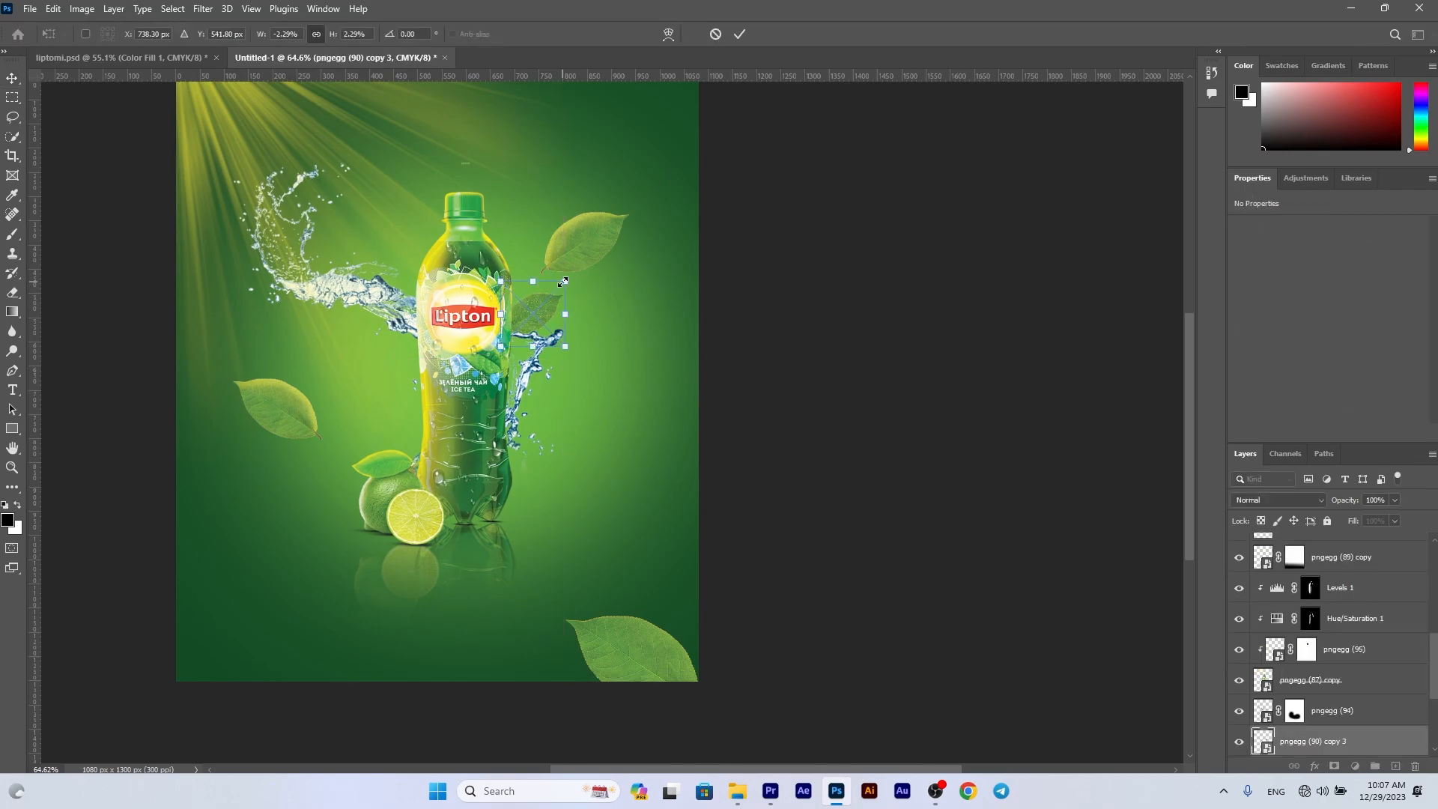
pyautogui.press('Return')
pyautogui.press('Up')
pyautogui.press('Up')
pyautogui.press('Right')
pyautogui.press('Right')
pyautogui.press('Right')
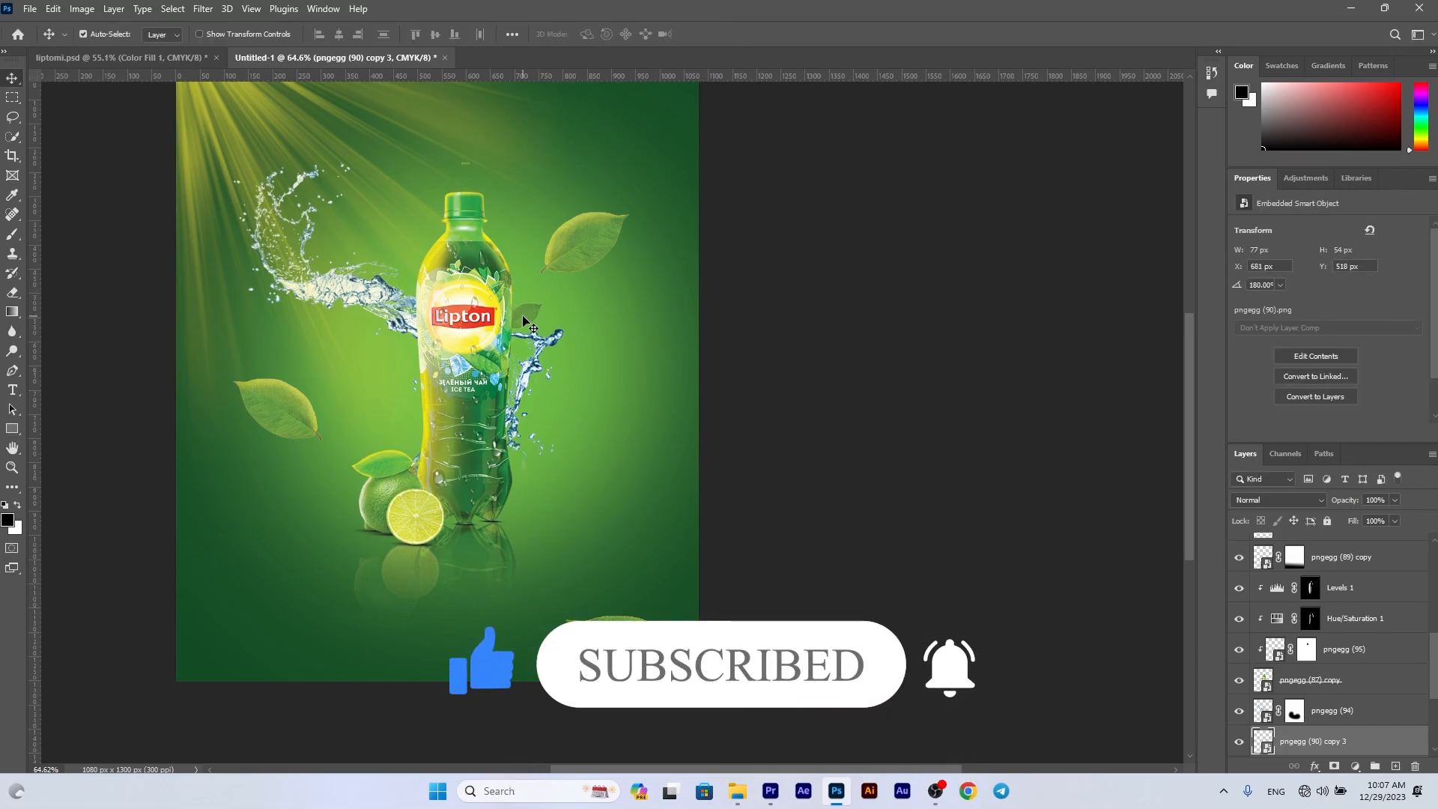
# Duplicate the small leaf to the area above the poster's large lower-right leaf and apply a 4.0-pixel Gaussian Blur to the copy
pyautogui.moveTo(523, 318); pyautogui.dragTo(639, 506)
pyautogui.click(203, 9)
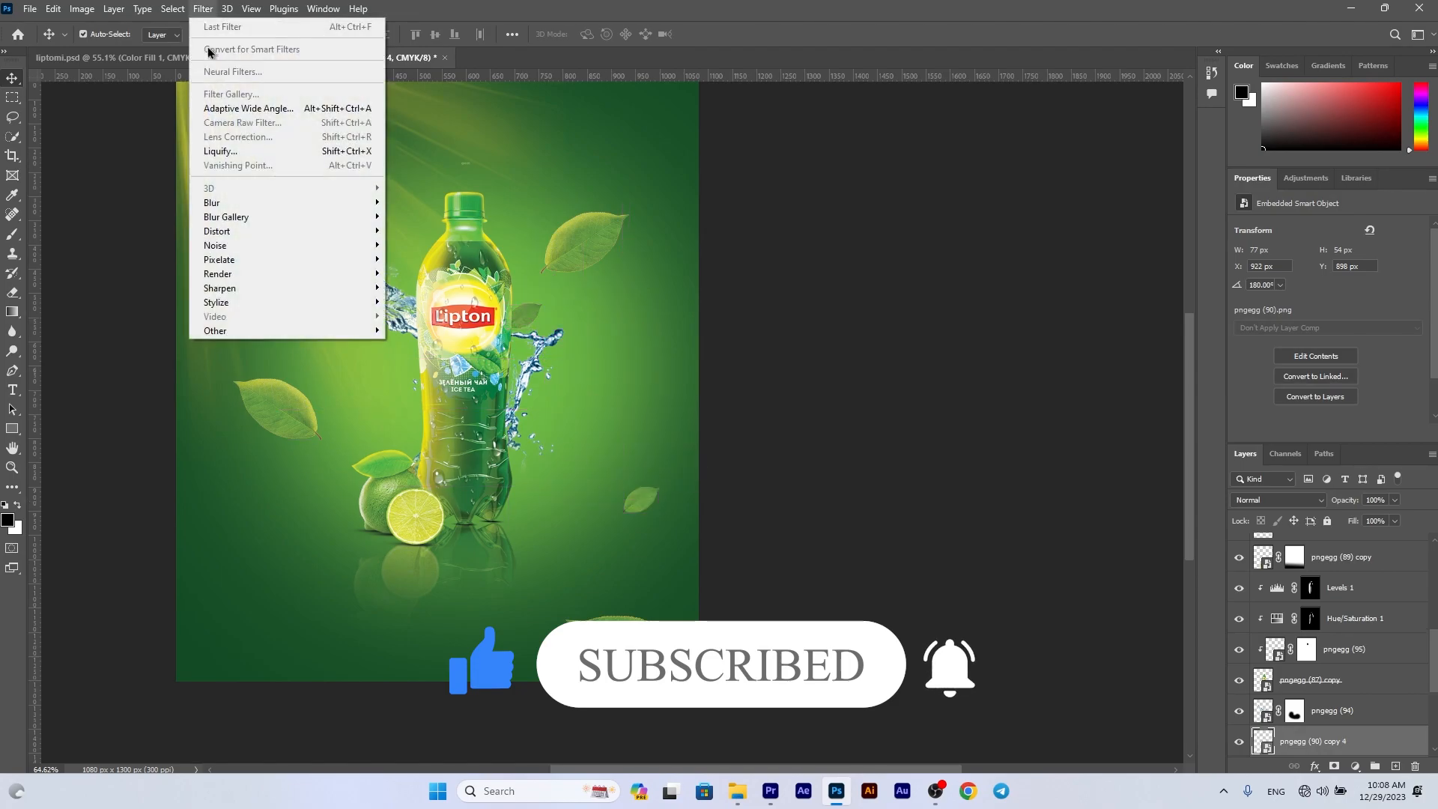
pyautogui.moveTo(300, 202)
pyautogui.click(423, 268)
pyautogui.moveTo(631, 397); pyautogui.dragTo(649, 393)
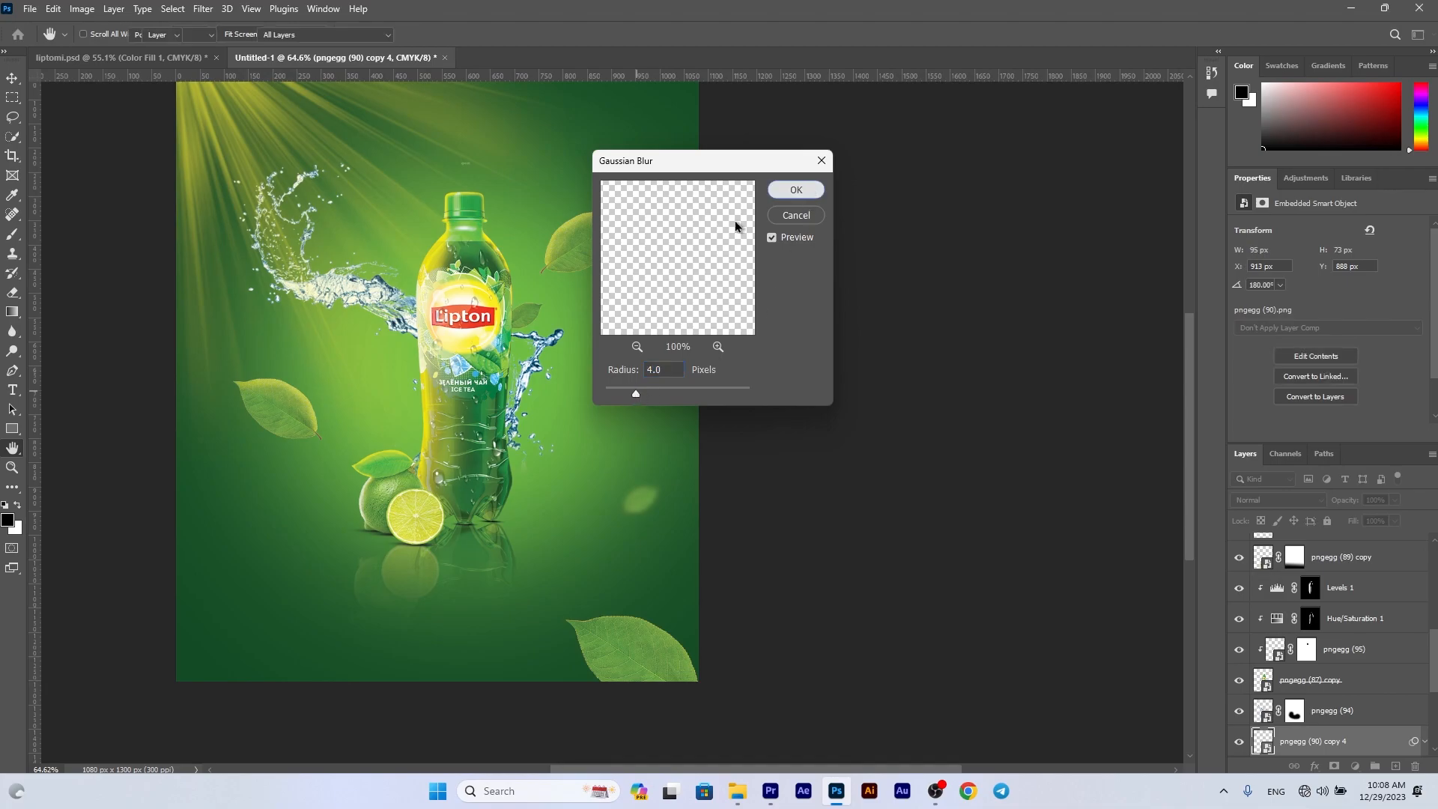
pyautogui.click(796, 189)
# Apply a Gaussian Blur with a 4.0-pixel radius to the small leaf behind the bottle, on layer pngegg (90) copy 3
pyautogui.hotkey('alt', '[')
pyautogui.click(205, 9)
pyautogui.moveTo(299, 202)
pyautogui.click(423, 268)
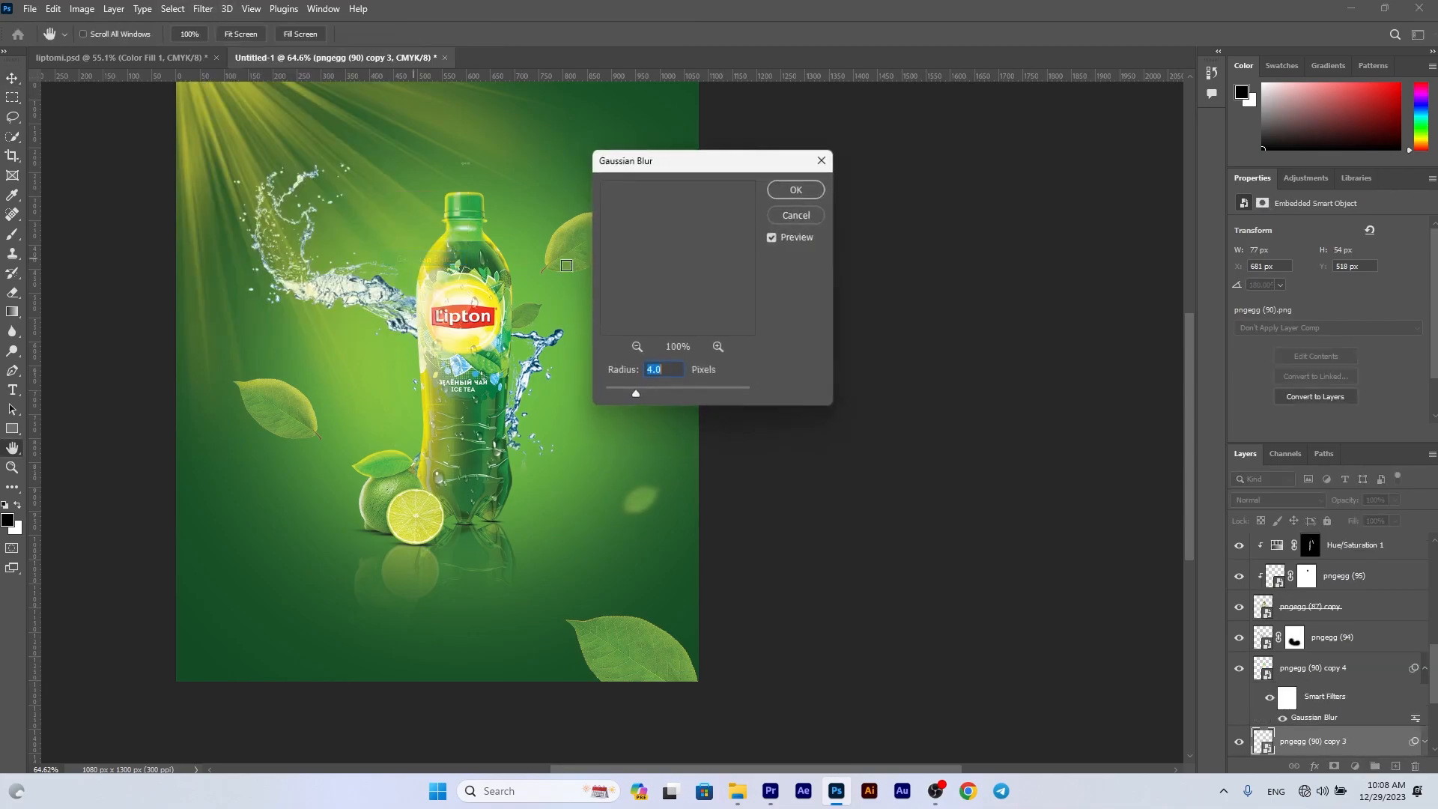
pyautogui.press('Return')
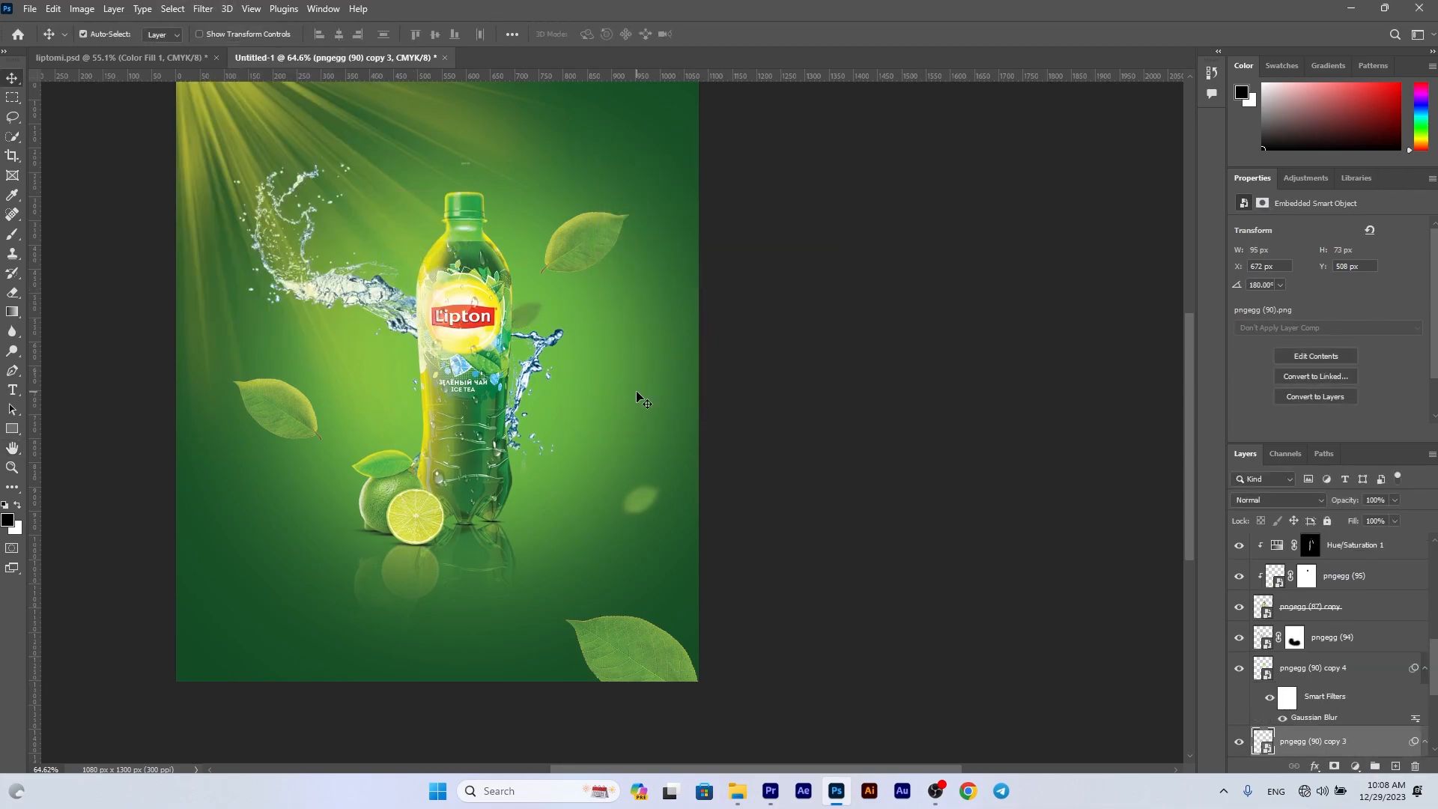